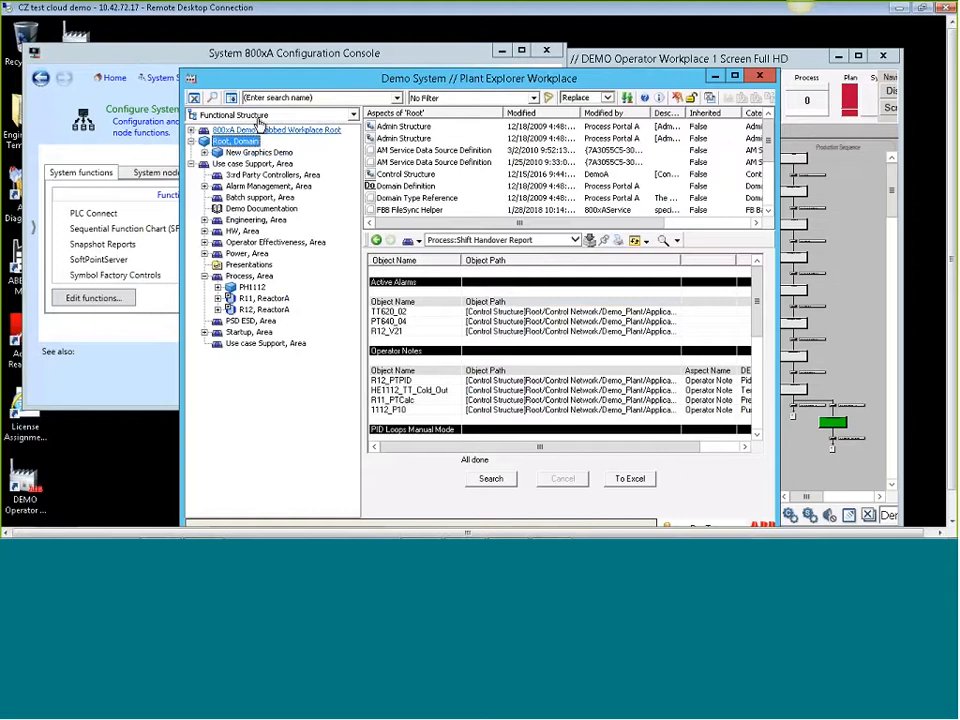
Show the Audit Trail List aspect of the 800xA Demo workplace root.
left_click(243, 131)
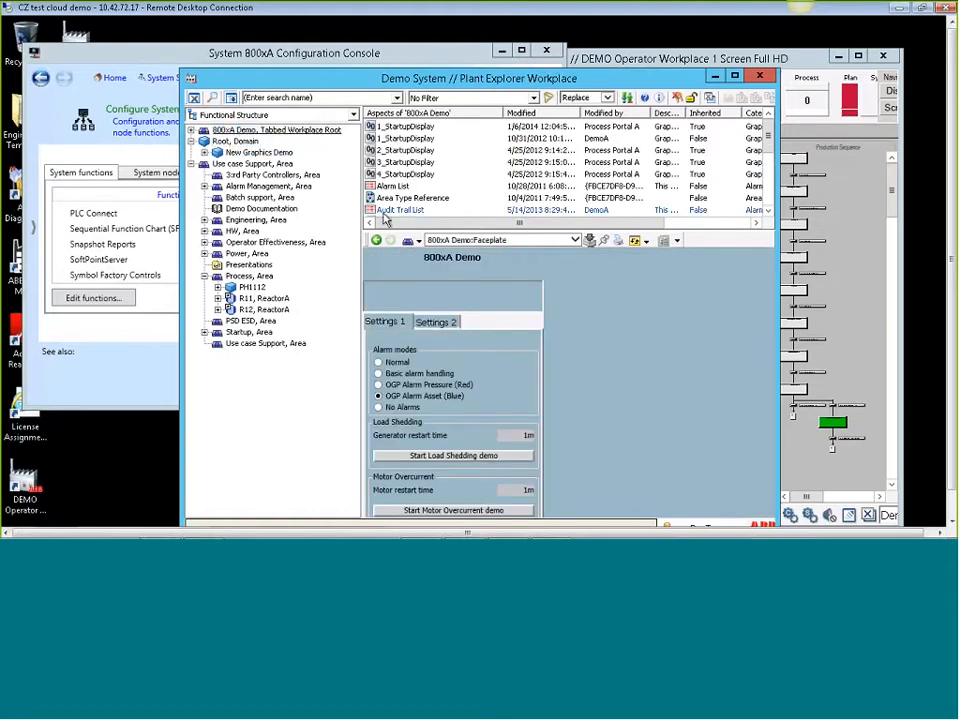
left_click(380, 218)
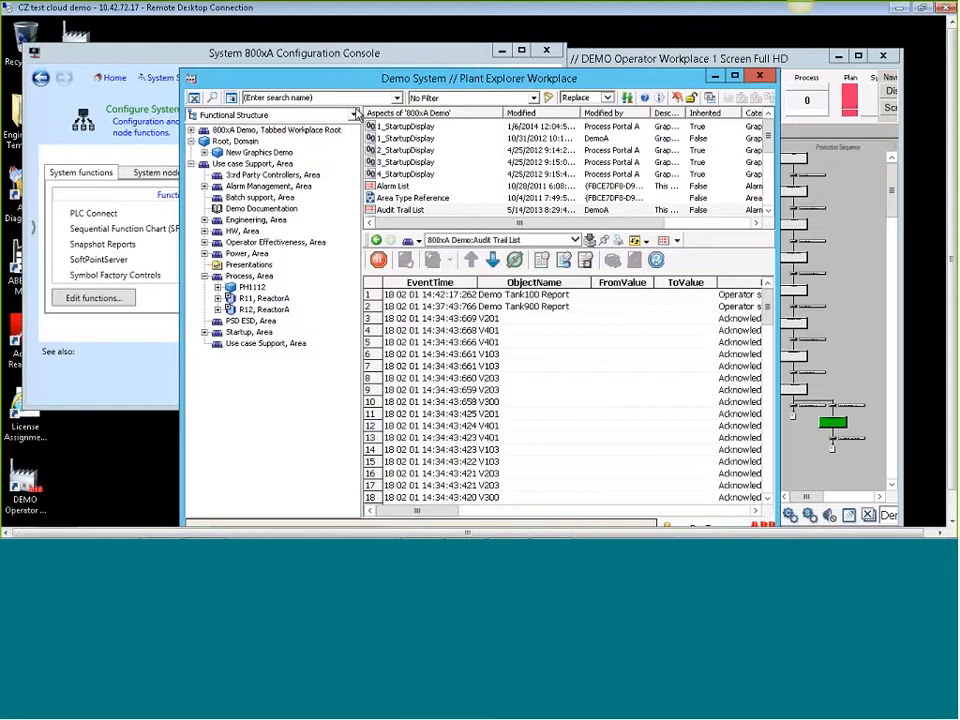
Switch to the Control Structure and expand Demo_Plant's applications down to the control modules of DemoAppl_OGP.
left_click(353, 116)
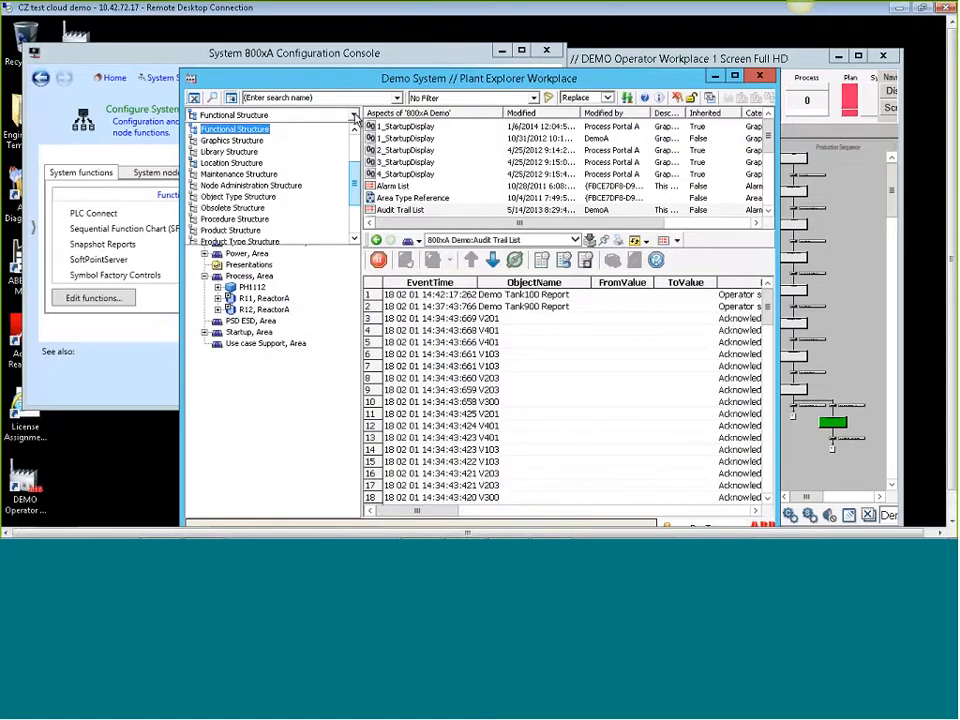
left_click(355, 132)
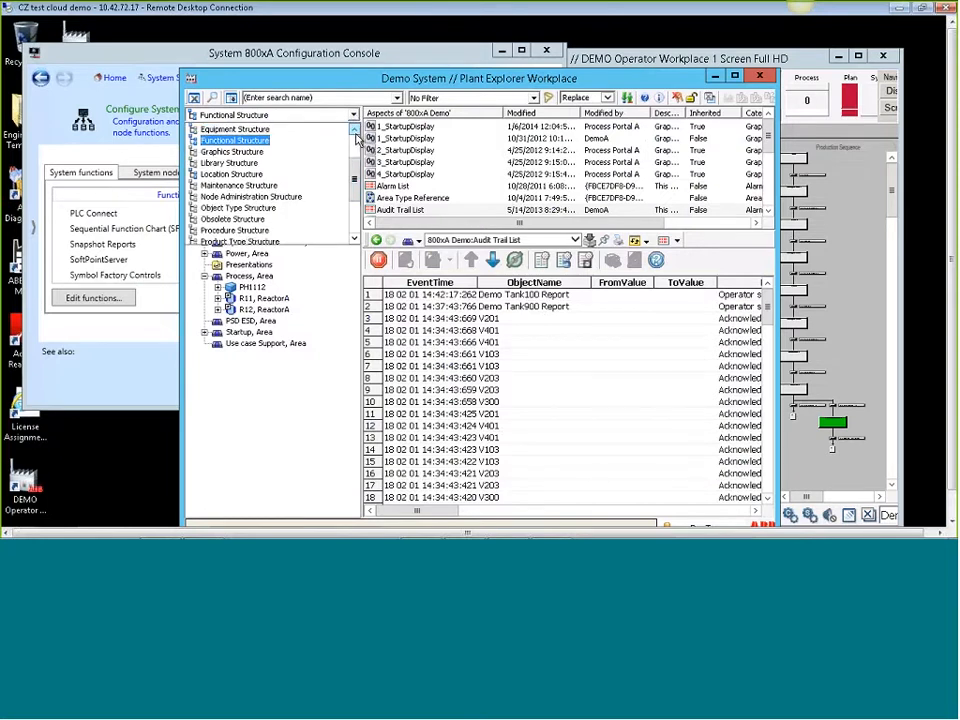
left_click(355, 132)
left_click(355, 132)
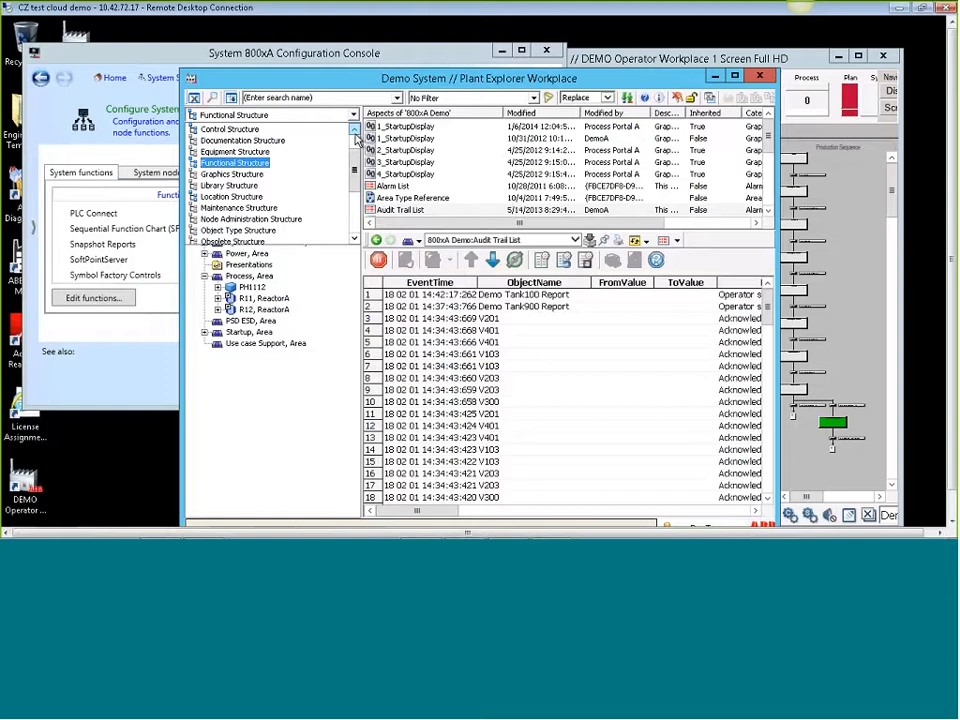
left_click(278, 132)
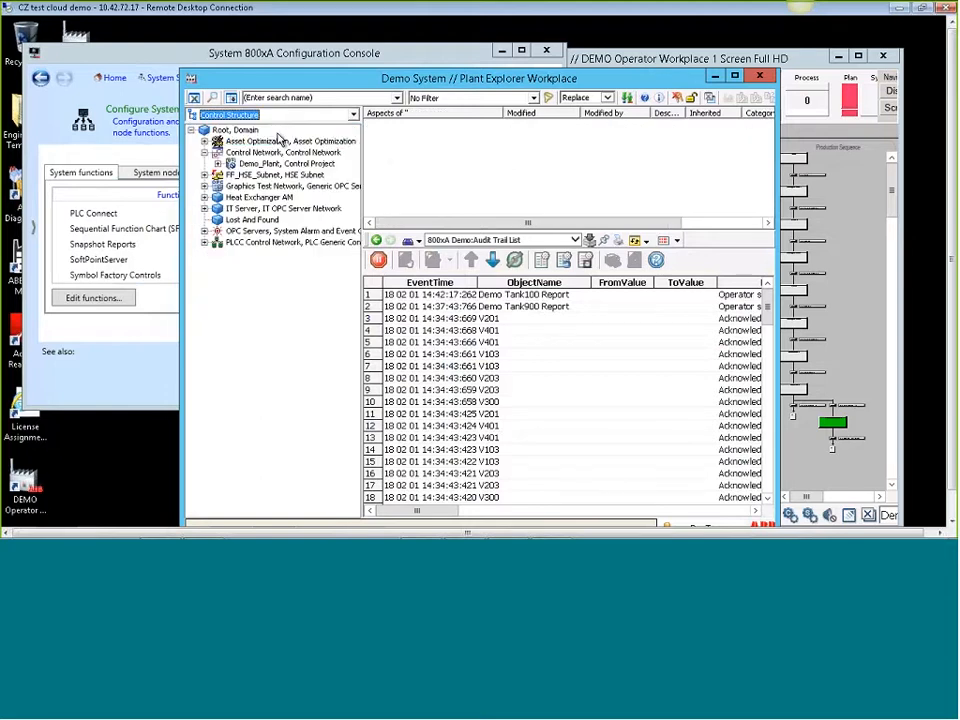
left_click(218, 163)
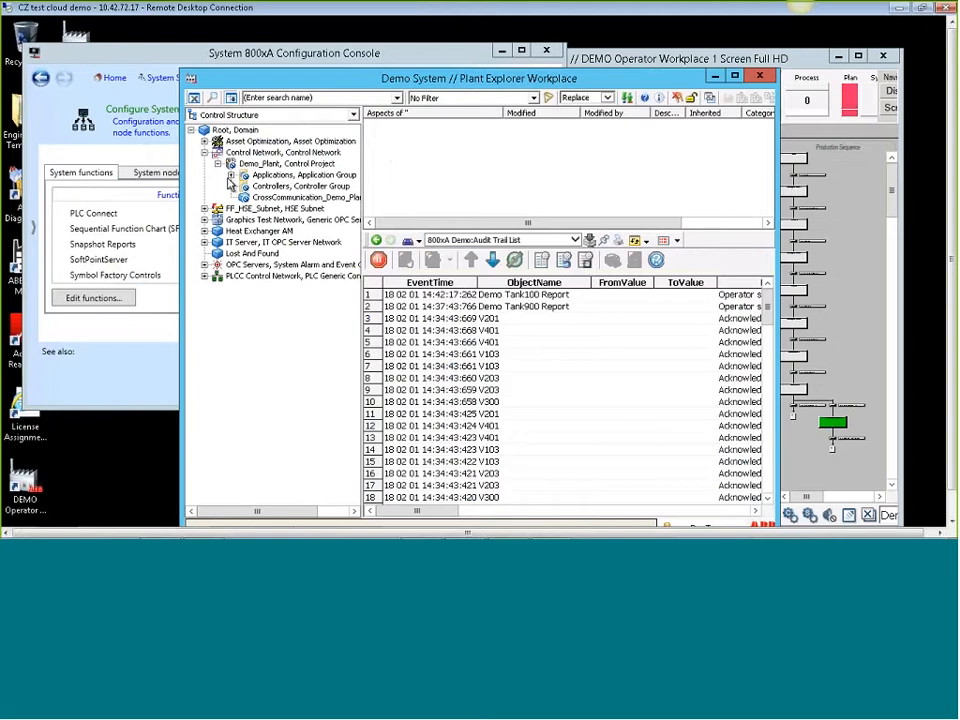
left_click(231, 176)
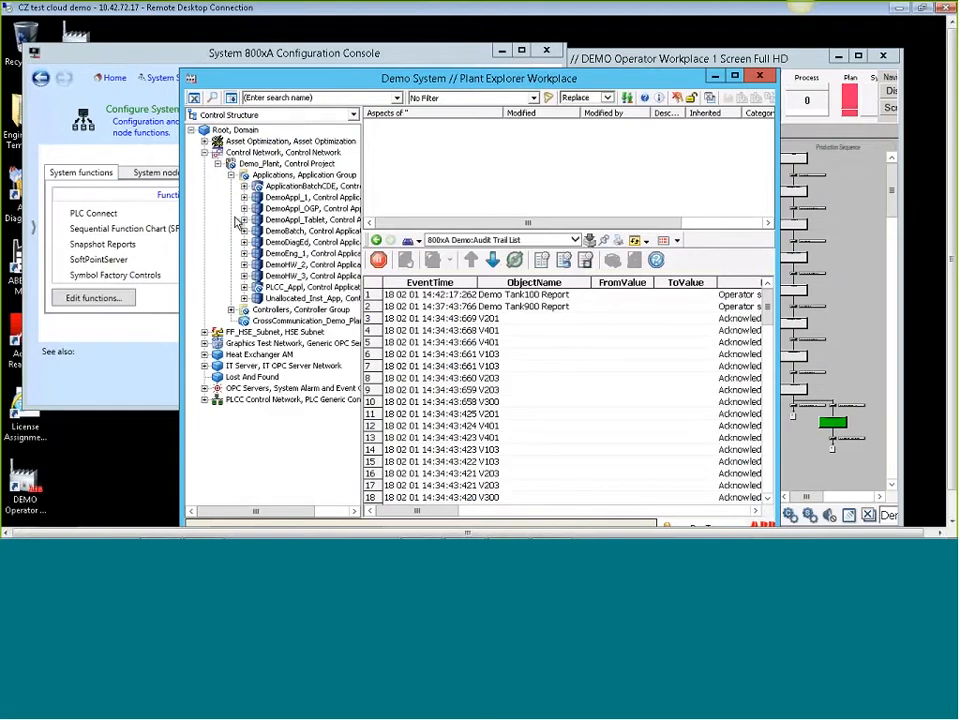
left_click(244, 209)
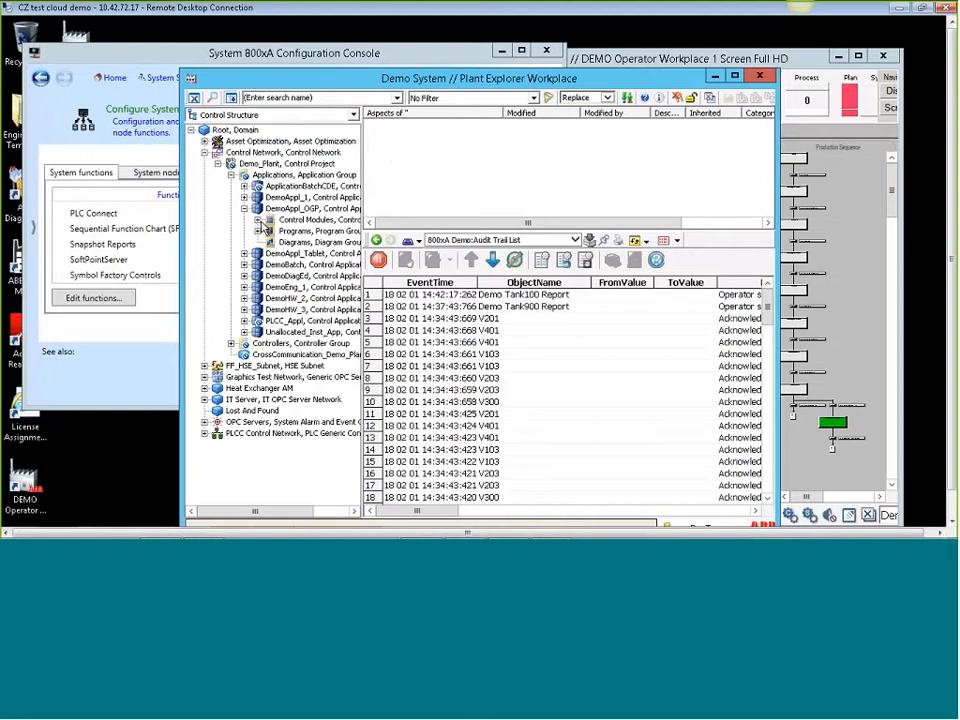
left_click(257, 220)
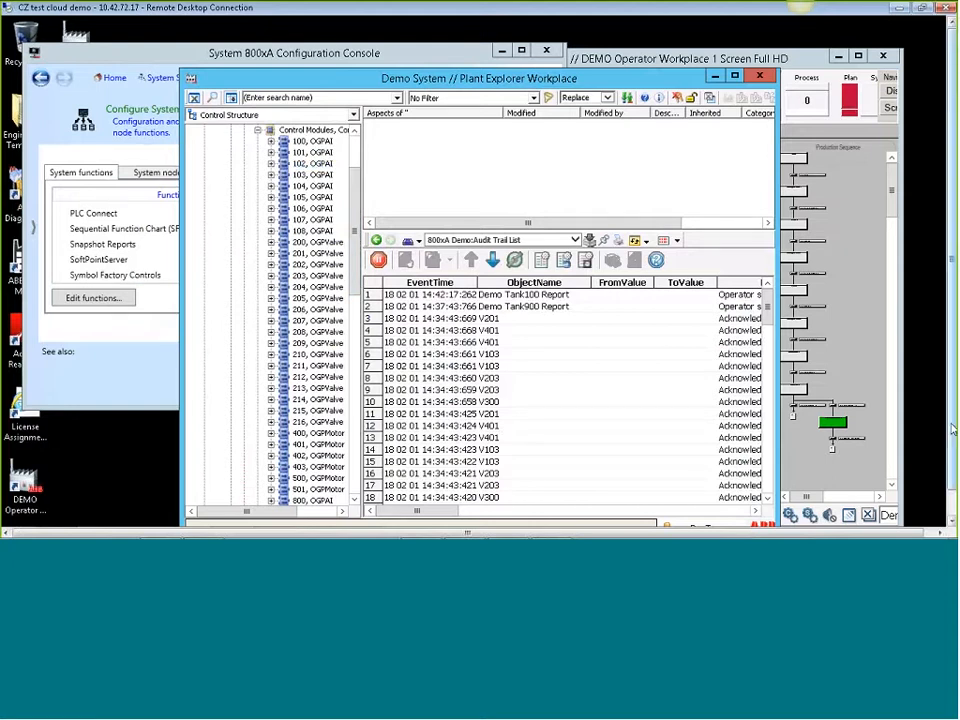
Start Excel 2013 on the remote desktop and create a blank workbook.
left_click_drag(951, 425, 927, 505)
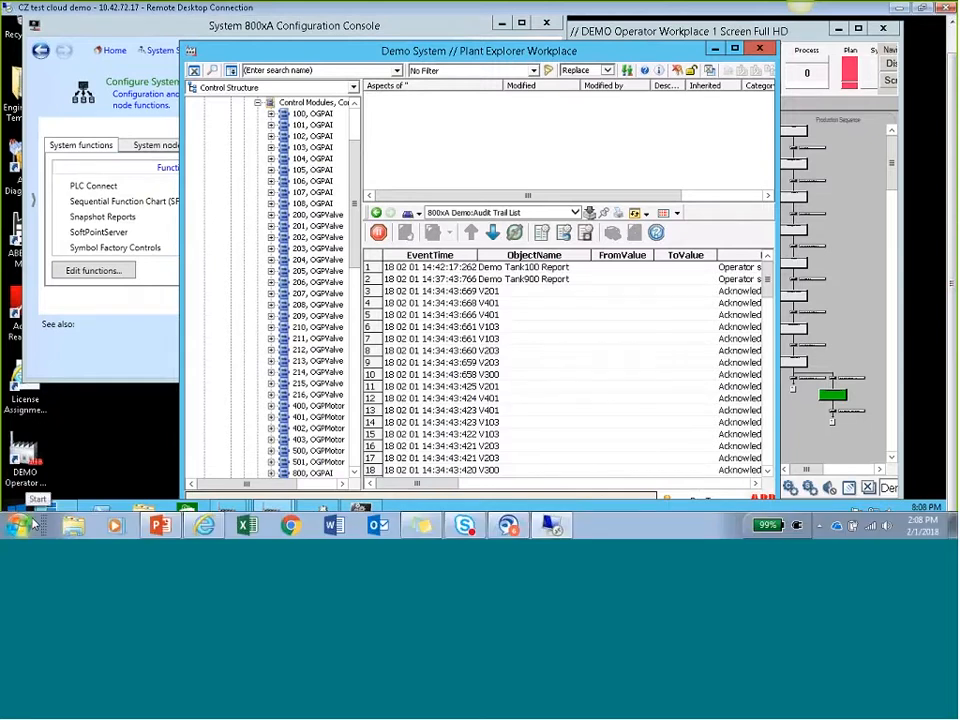
left_click(20, 523)
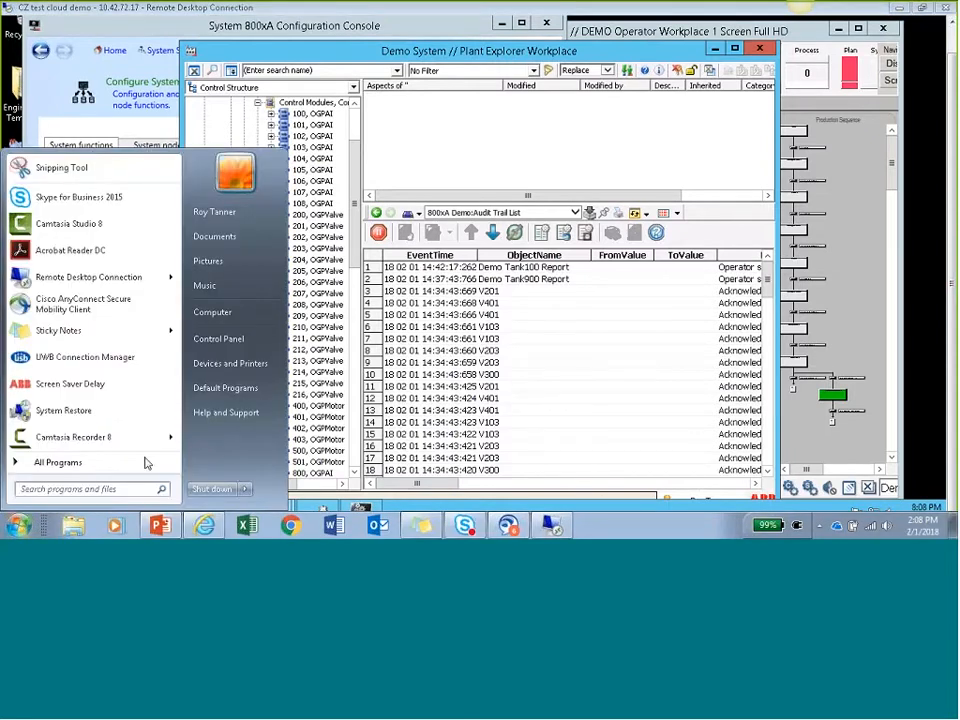
left_click(539, 417)
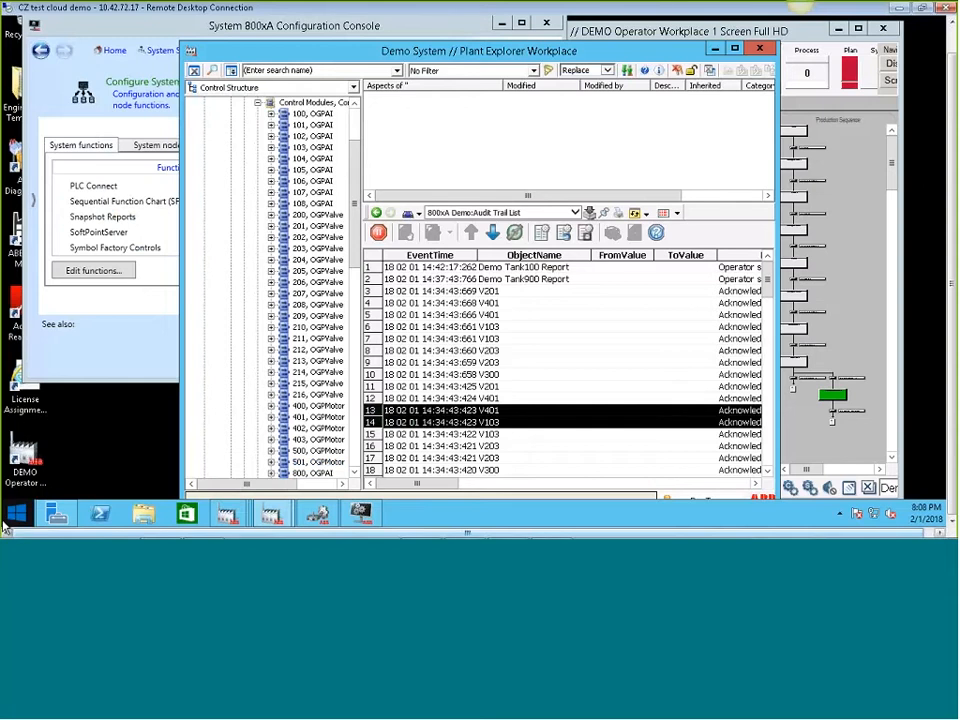
left_click(15, 513)
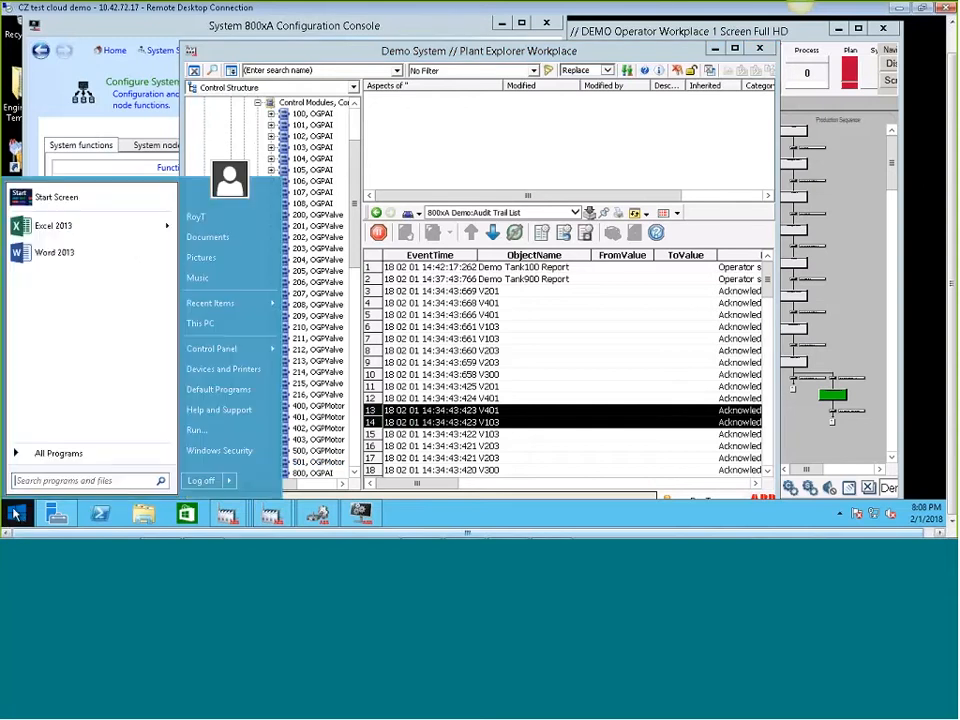
left_click(50, 226)
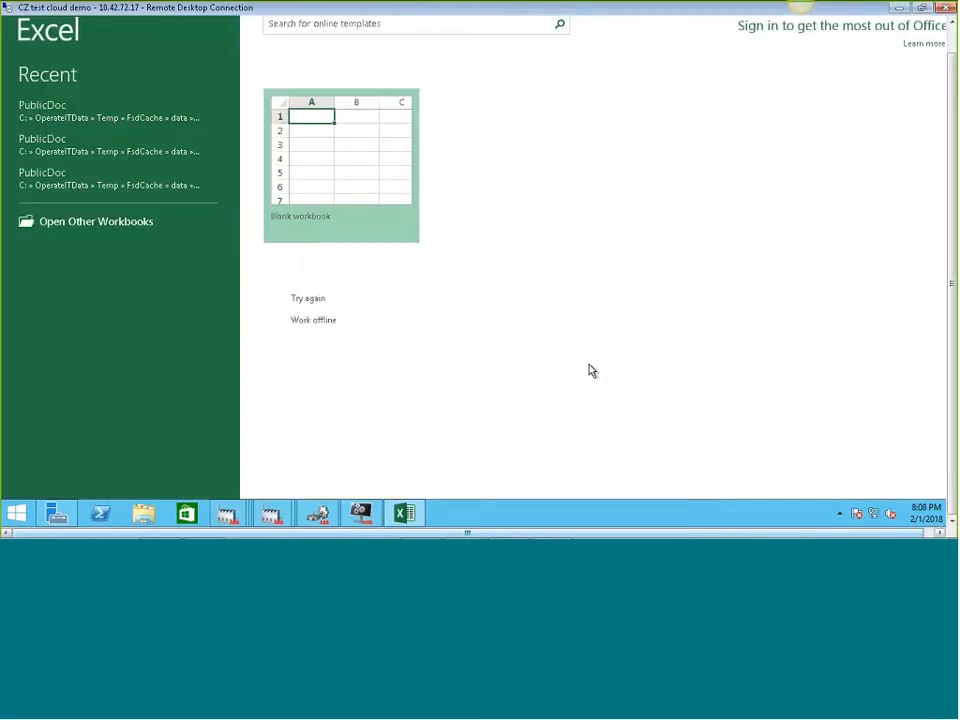
left_click(366, 180)
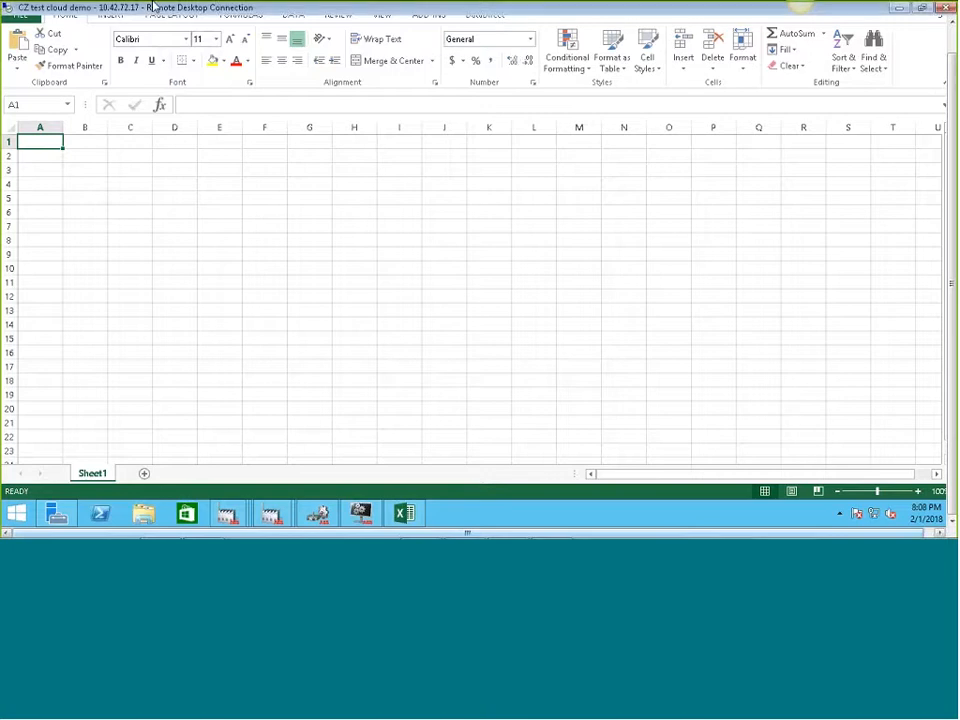
Select cell M6, restore the workbook from full screen and enlarge its floating window.
left_click(561, 207)
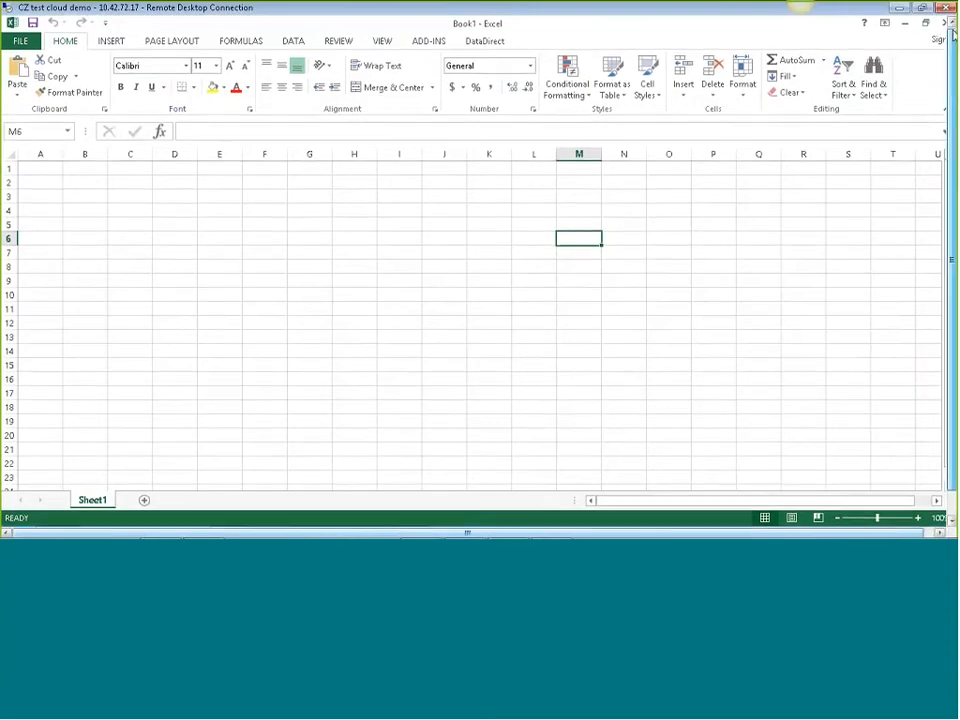
left_click(932, 25)
left_click(932, 25)
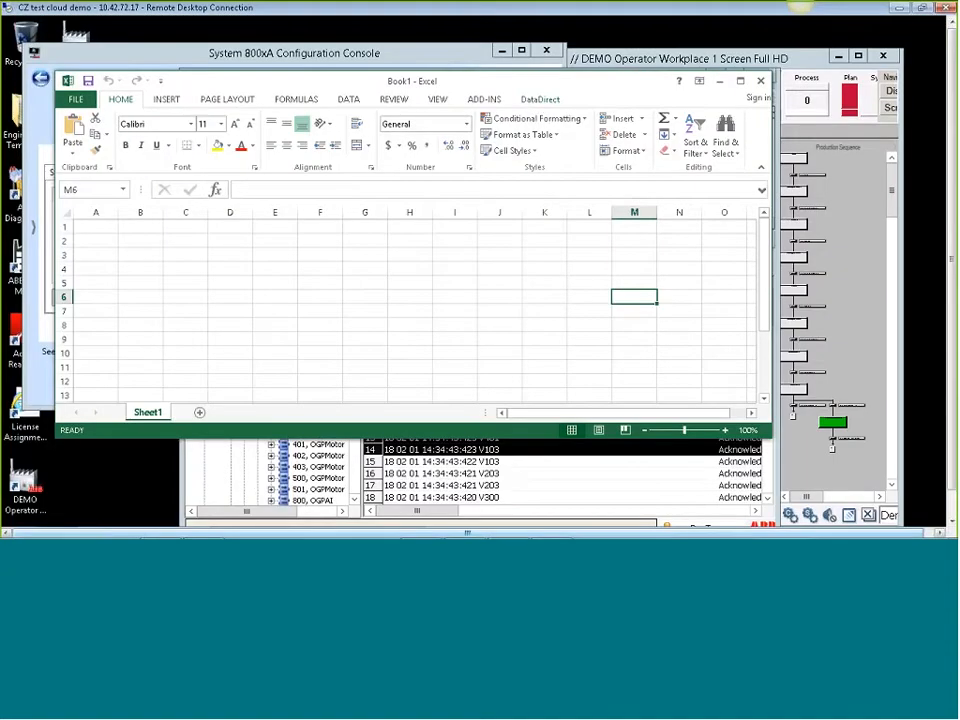
left_click_drag(771, 433, 887, 508)
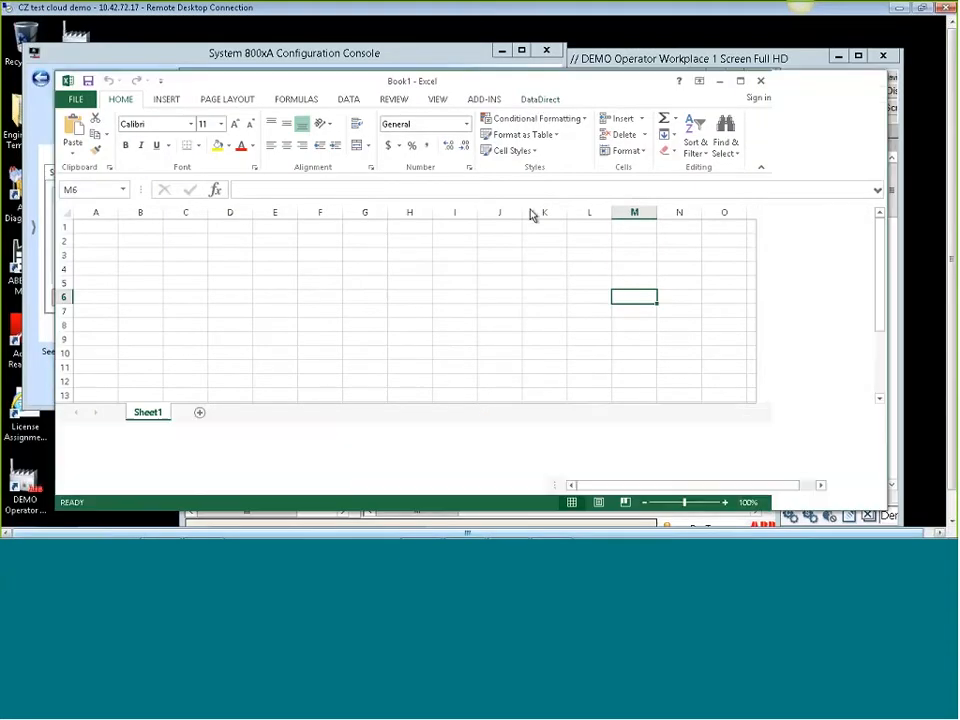
Move the workbook window towards the upper edge of the desktop and open DataDirect's Process Values dialog.
left_click(540, 101)
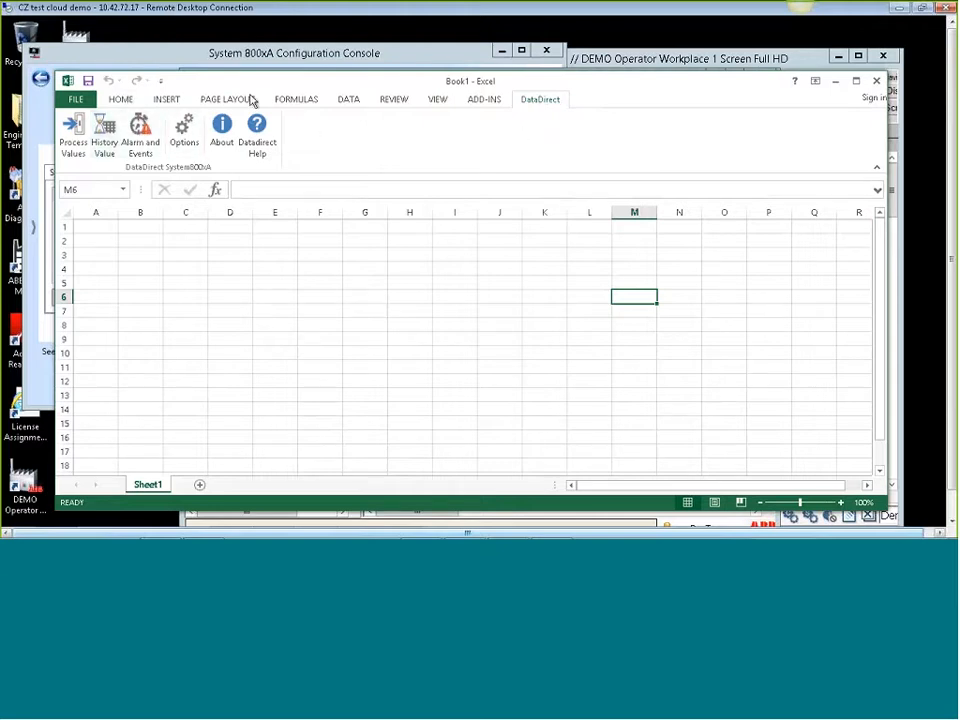
left_click_drag(247, 77, 229, 47)
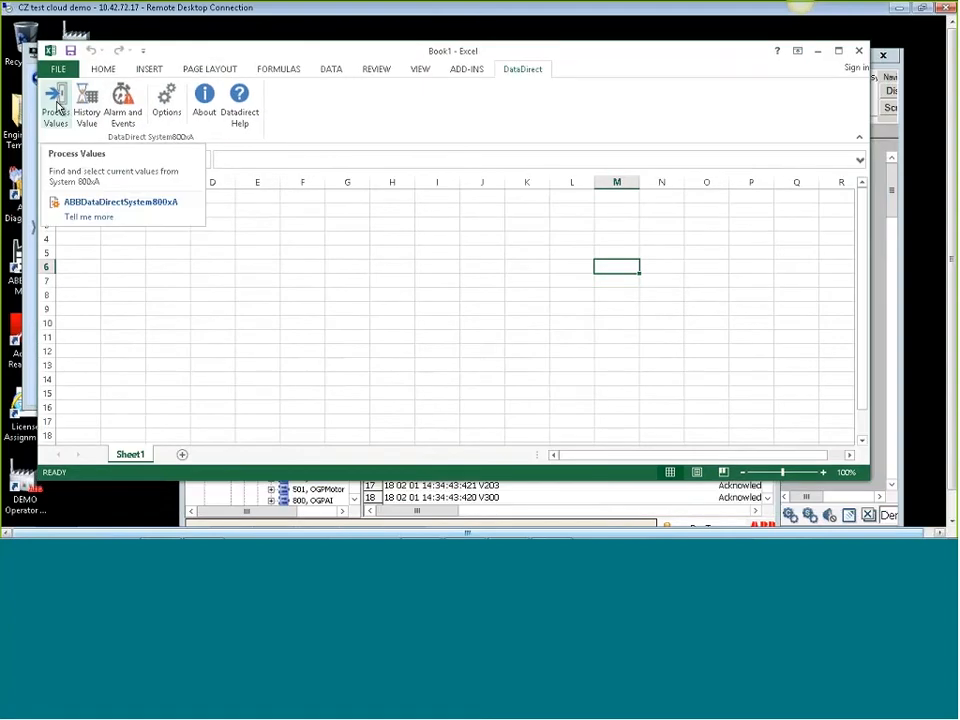
left_click(56, 104)
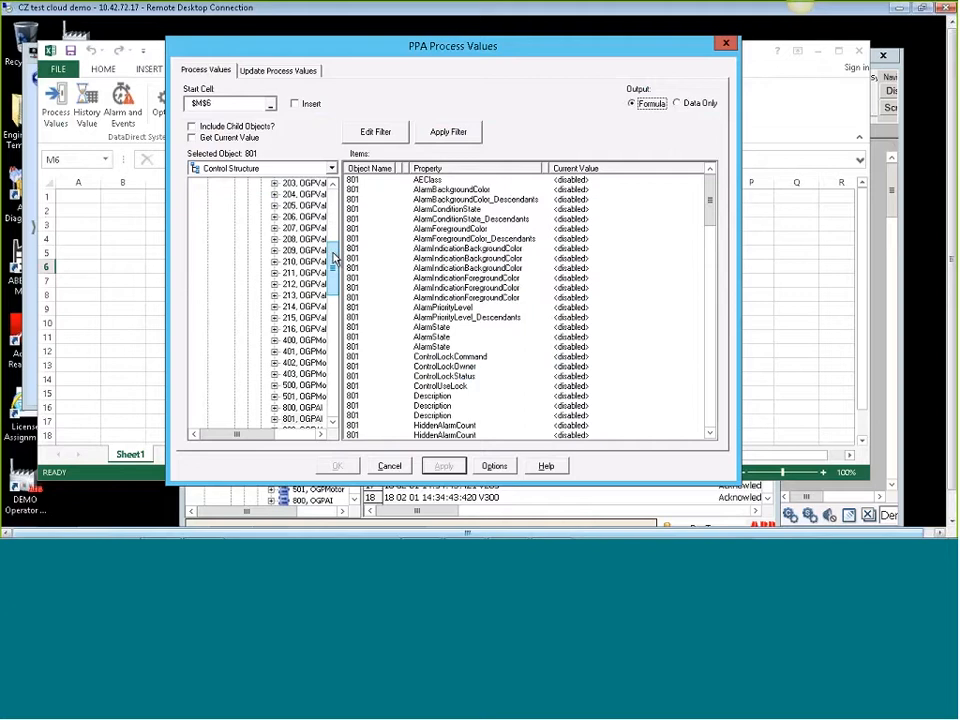
Select the AI_100 signal of object 100 under DemoAppl_OGP's control modules as the process value source.
left_click(330, 251)
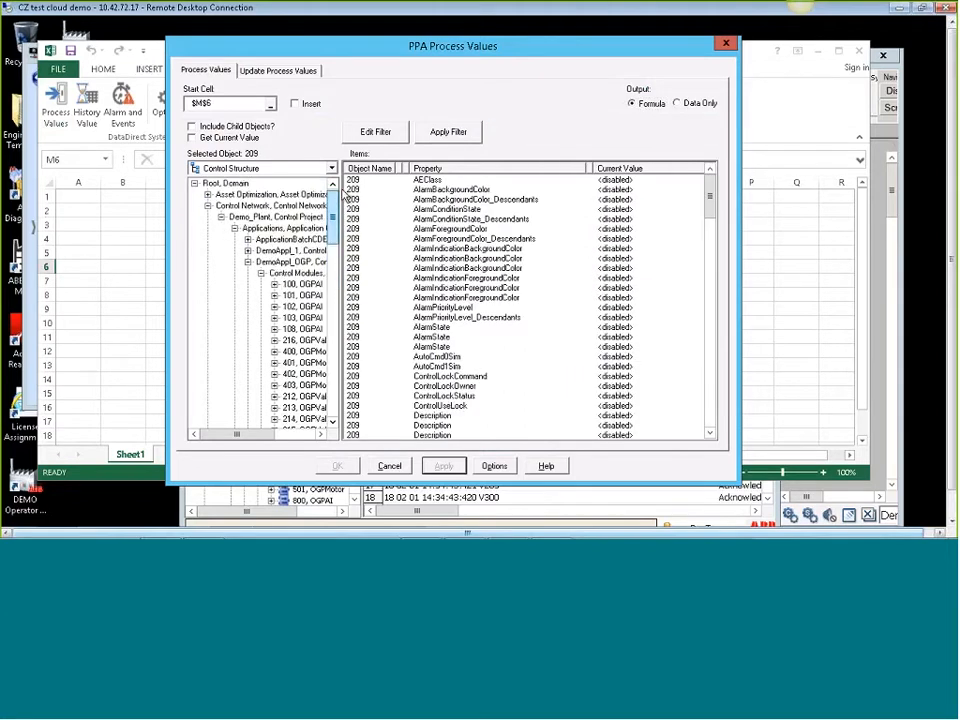
left_click(248, 262)
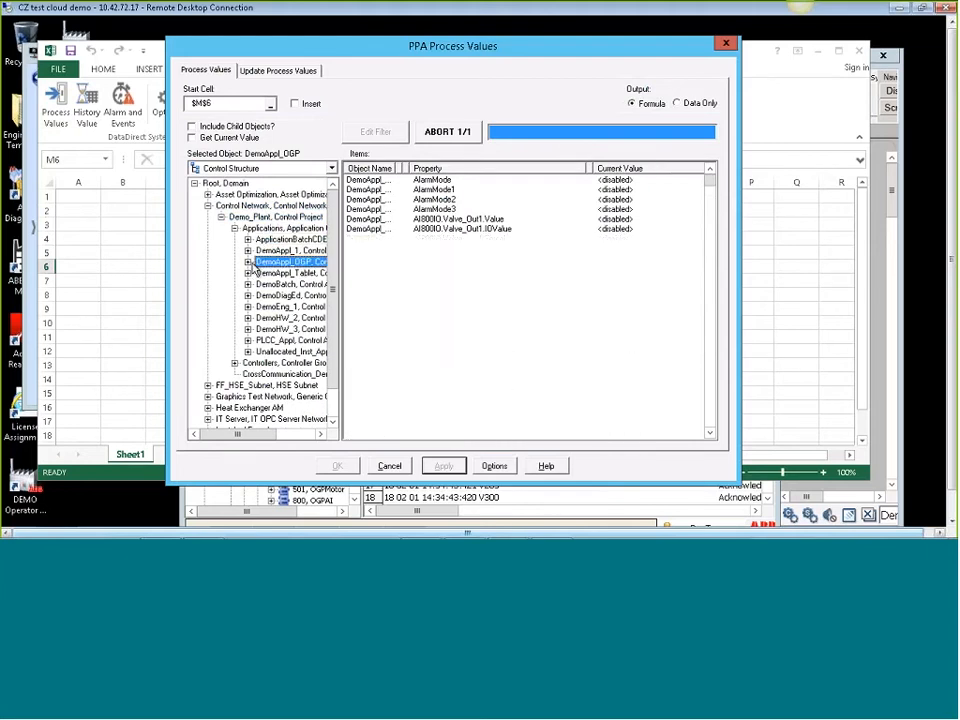
double_click(268, 263)
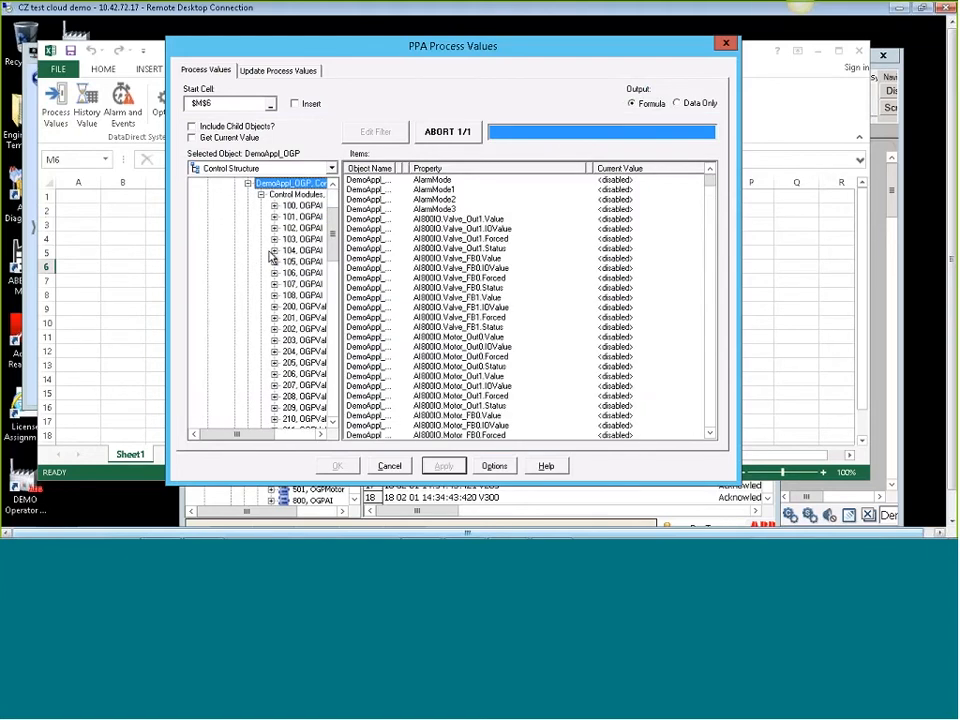
left_click(274, 205)
left_click(272, 219)
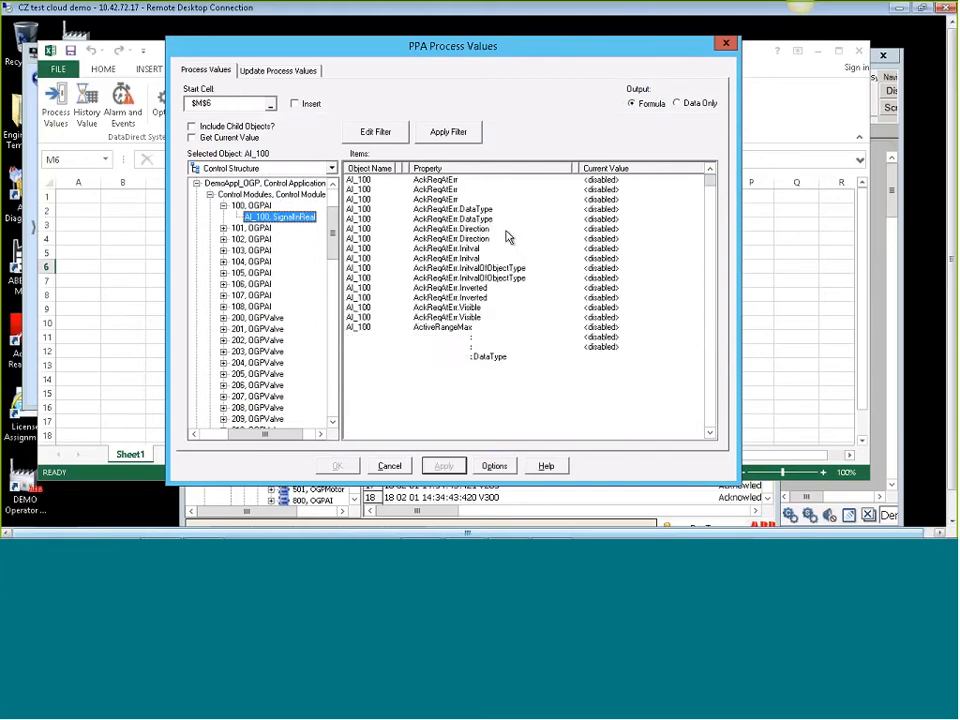
Filter AI_100's items to the property name In.Value and continue processing past the object timeout.
left_click_drag(711, 181, 711, 388)
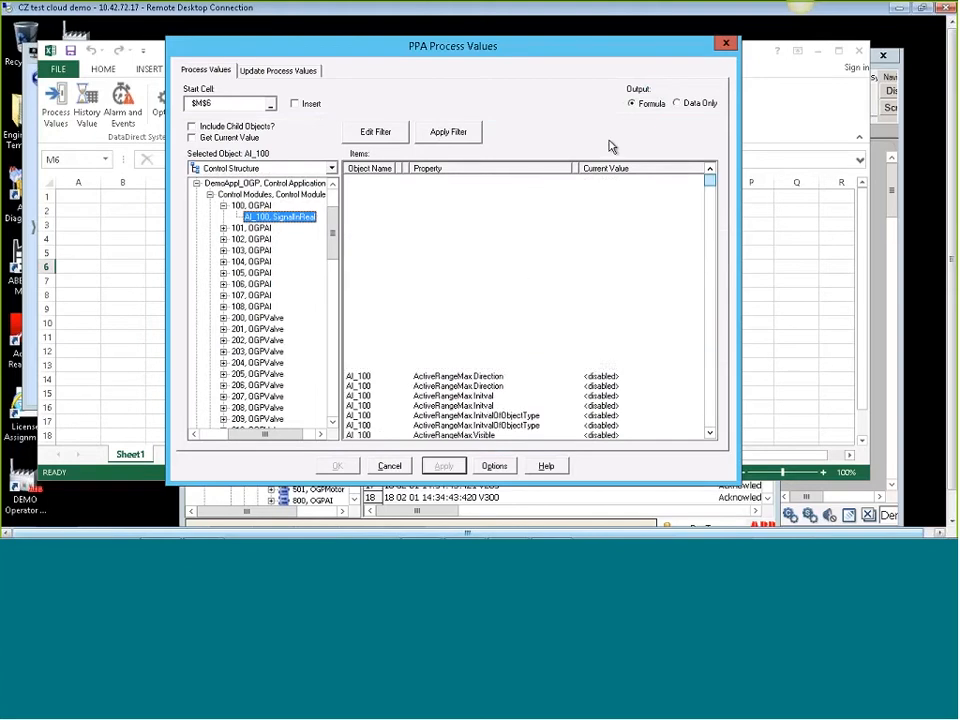
left_click(377, 132)
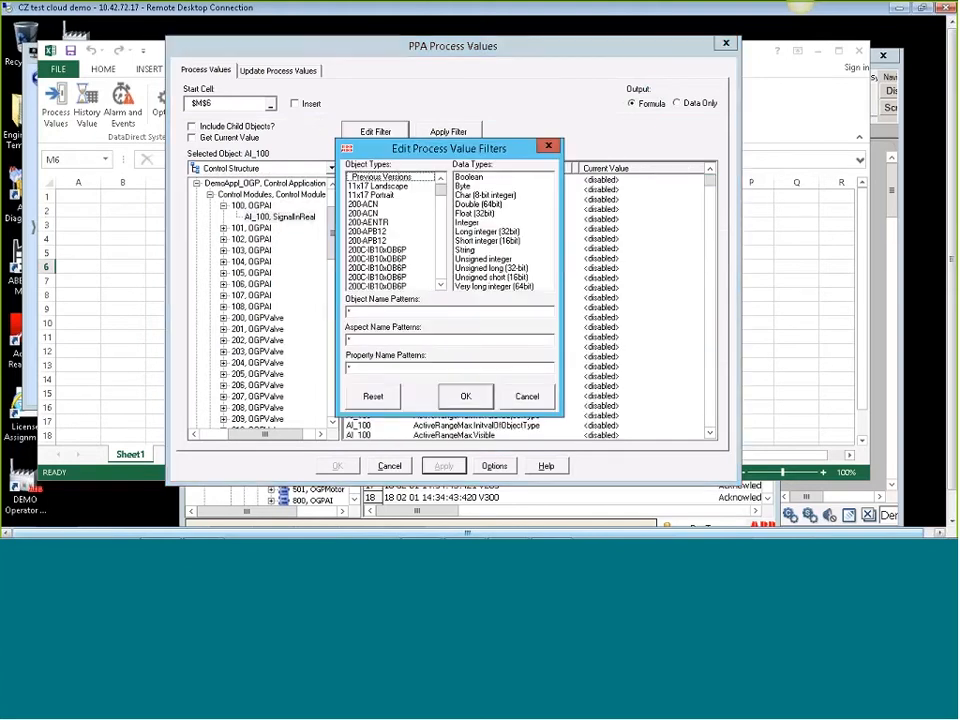
left_click(358, 369)
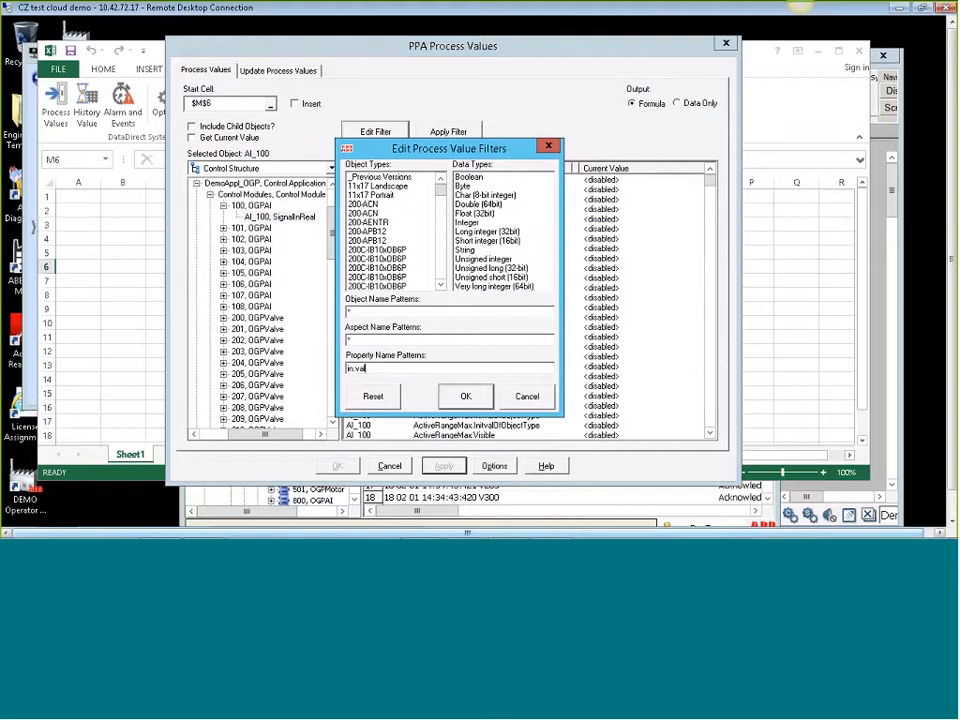
left_click(460, 396)
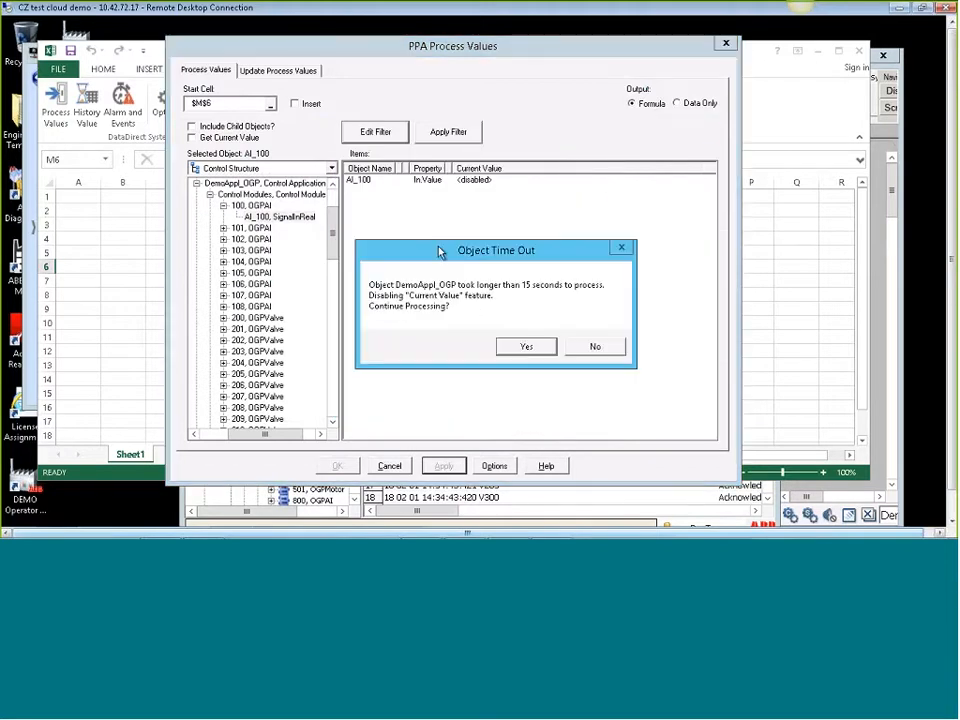
key("Return")
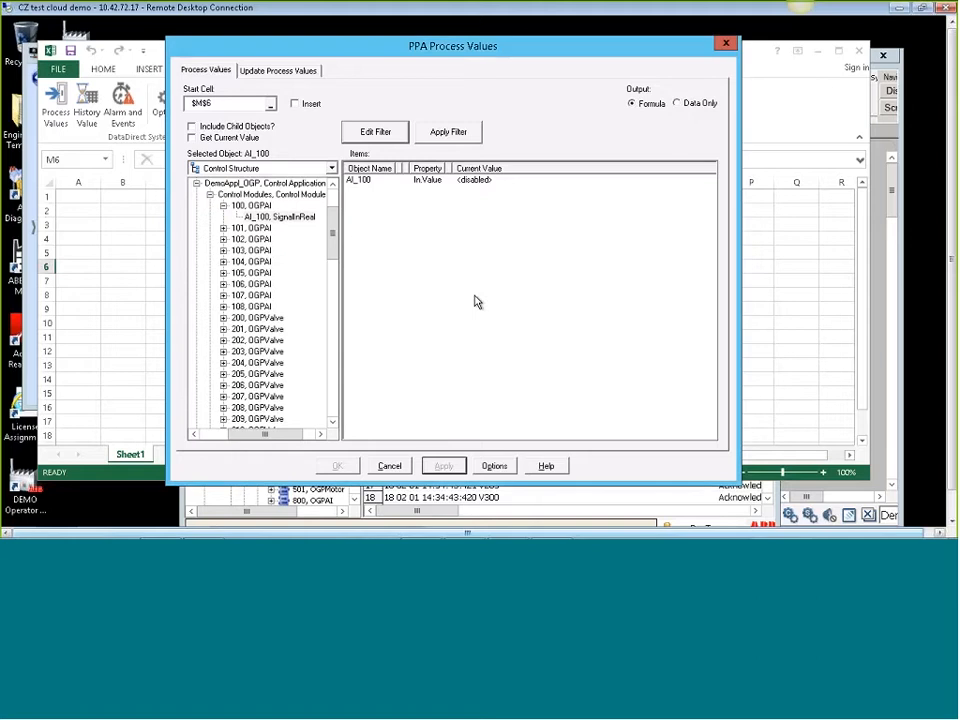
Insert AI_100's In.Value into the sheet as a formula starting at cell M6, and move the dialog clear of the inserted data.
left_click(361, 182)
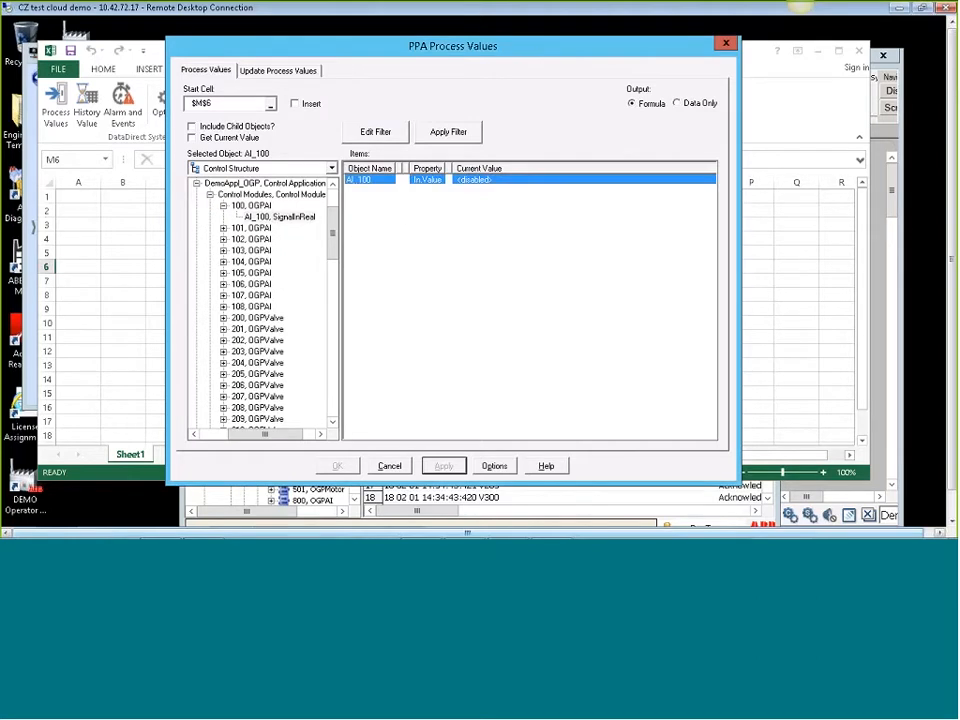
left_click(445, 467)
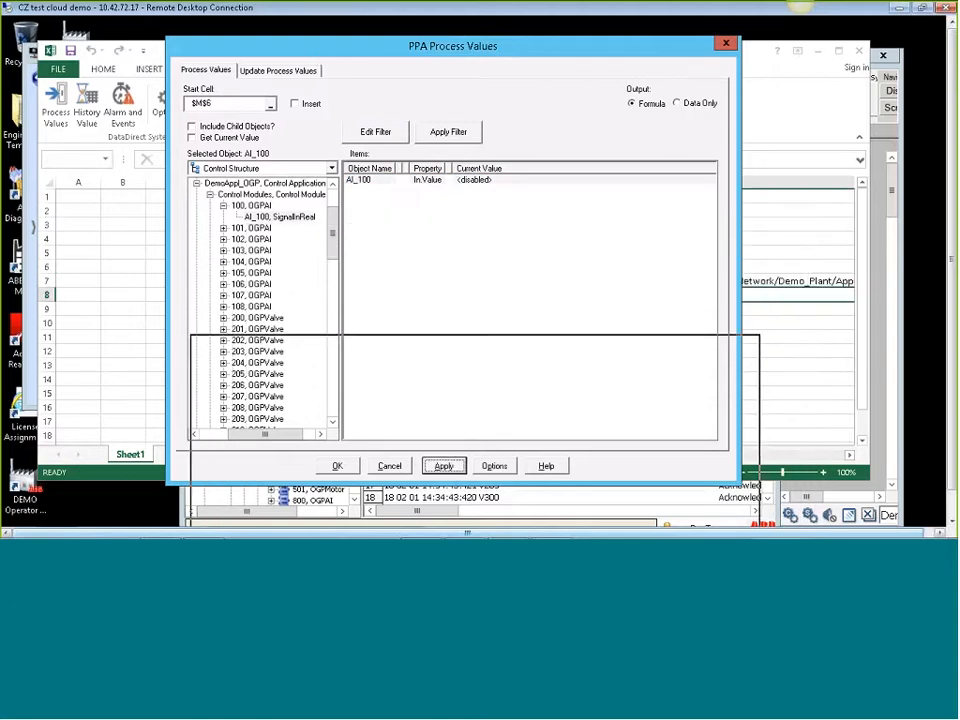
left_click_drag(364, 353, 364, 353)
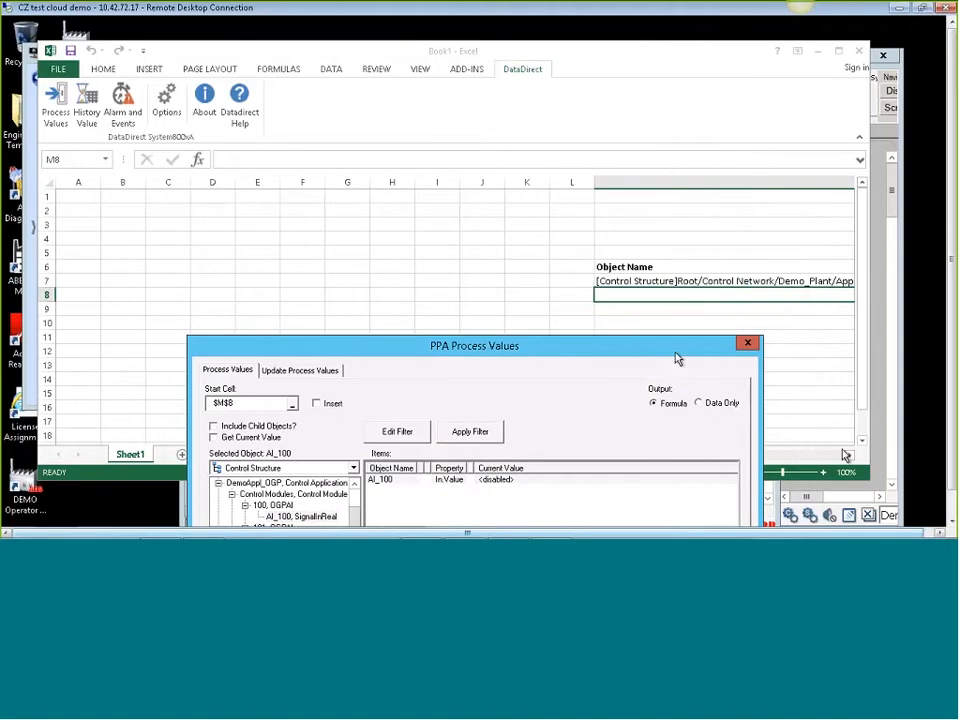
left_click_drag(661, 352, 488, 104)
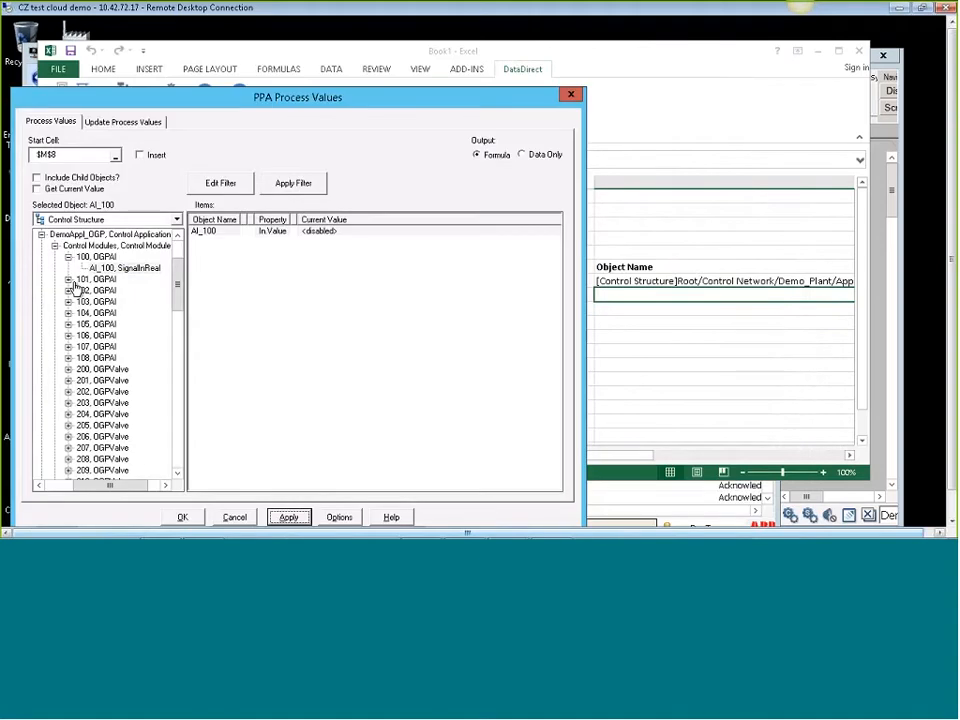
Insert the In.Value of object 101's AI_101 signal as a formula starting at cell M8.
left_click(68, 279)
left_click(110, 291)
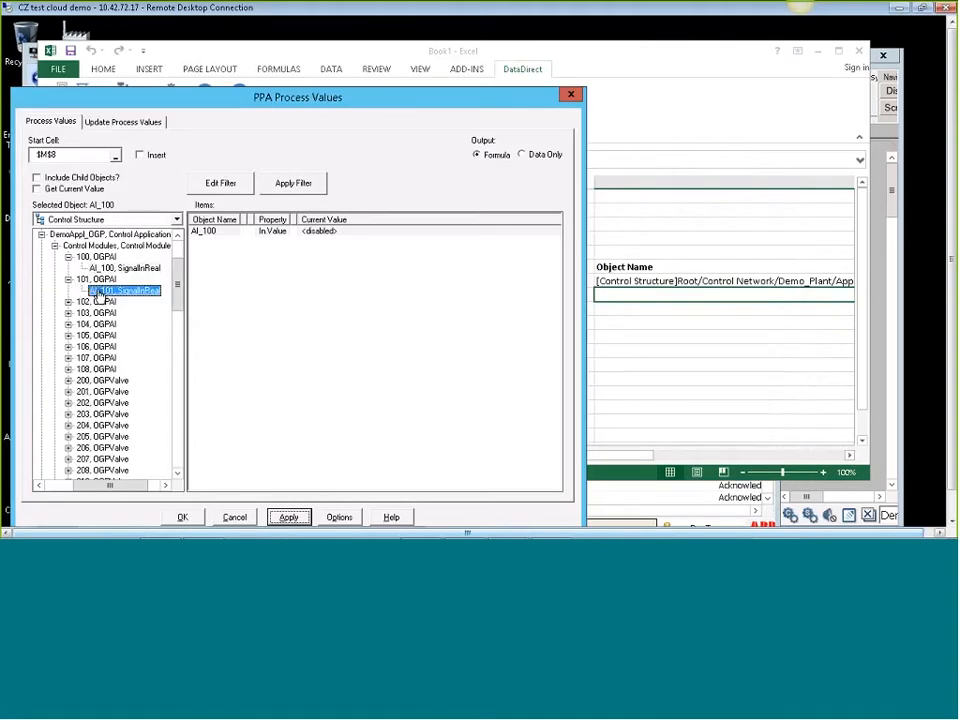
left_click(208, 232)
left_click(289, 519)
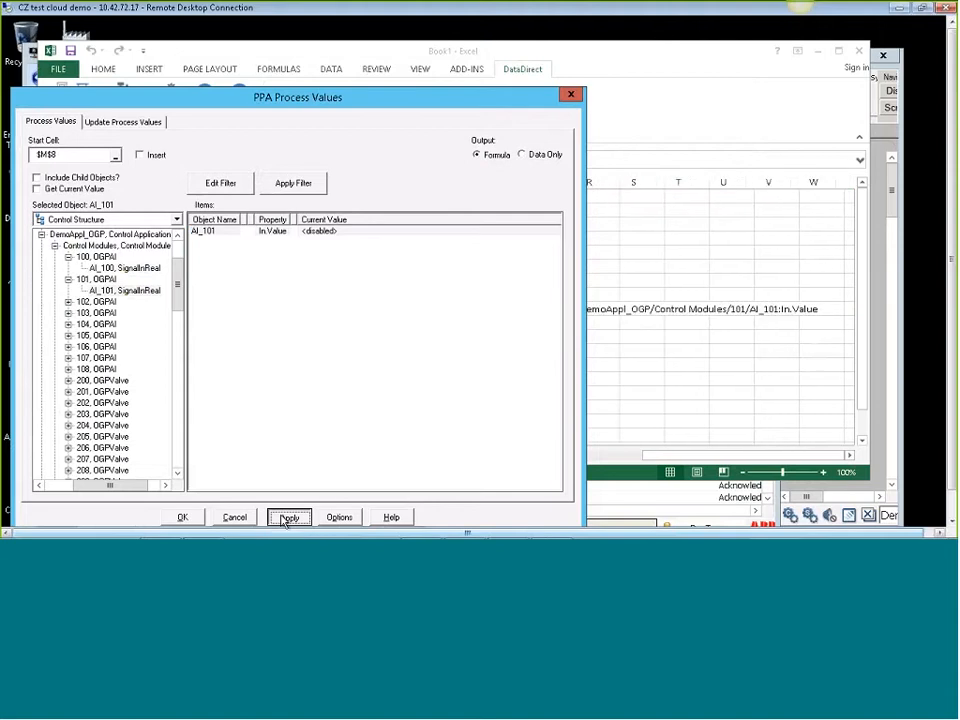
Insert the In.Value of object 102's AI_102 signal as a formula starting at cell M10.
left_click(68, 301)
left_click(110, 313)
left_click(206, 231)
left_click(289, 517)
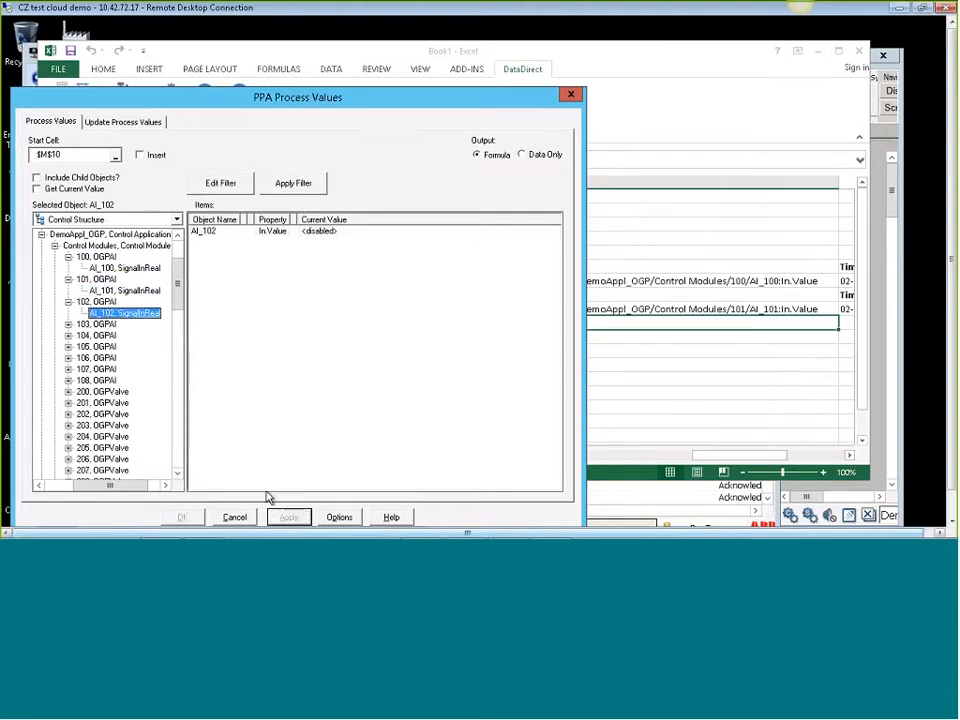
left_click(272, 231)
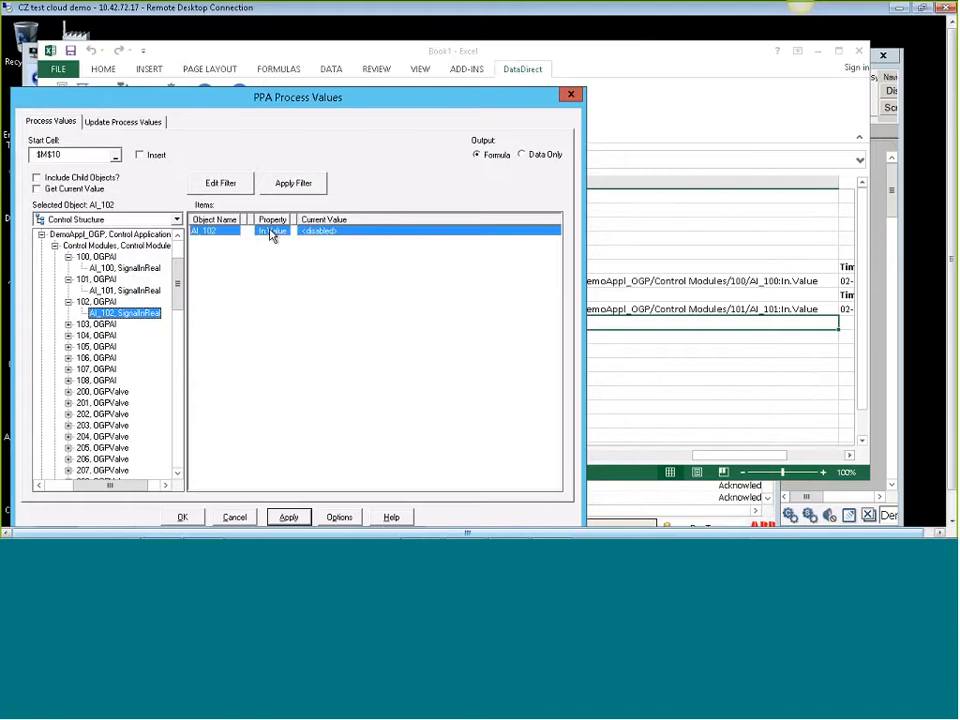
left_click(290, 517)
left_click(288, 516)
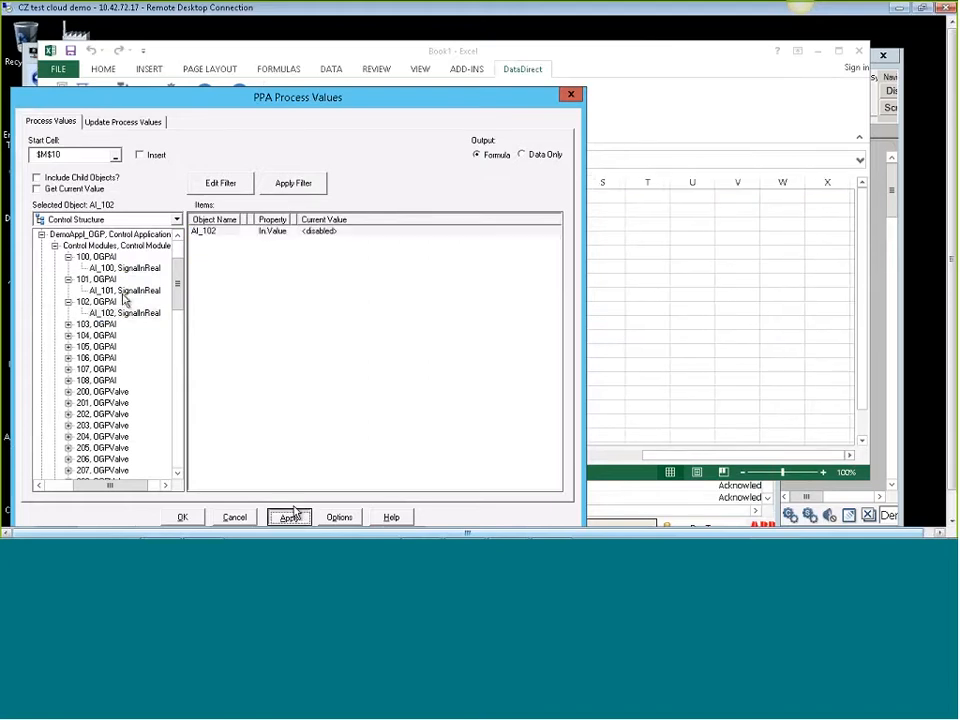
Insert the In.Value of object 103's AI_103 signal as a formula starting at cell M12.
left_click(68, 324)
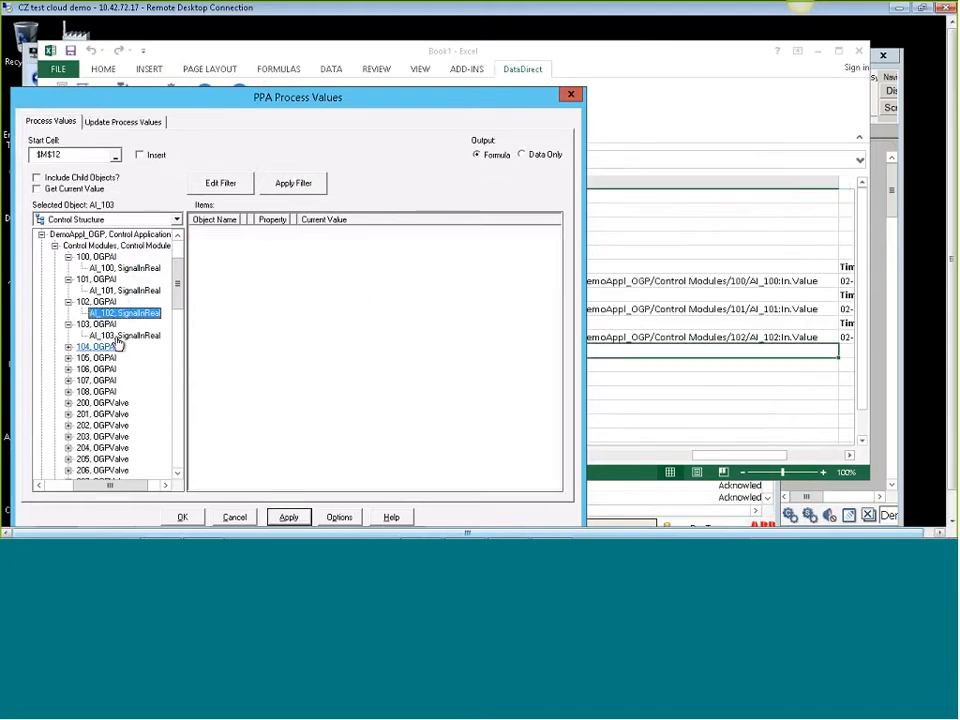
left_click(123, 335)
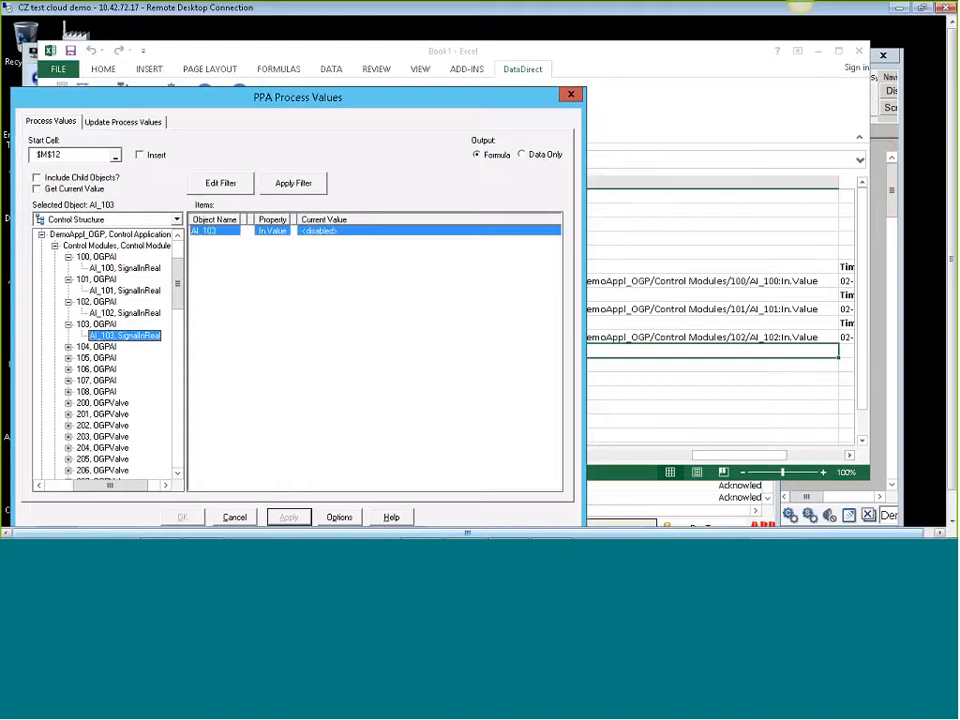
left_click(292, 517)
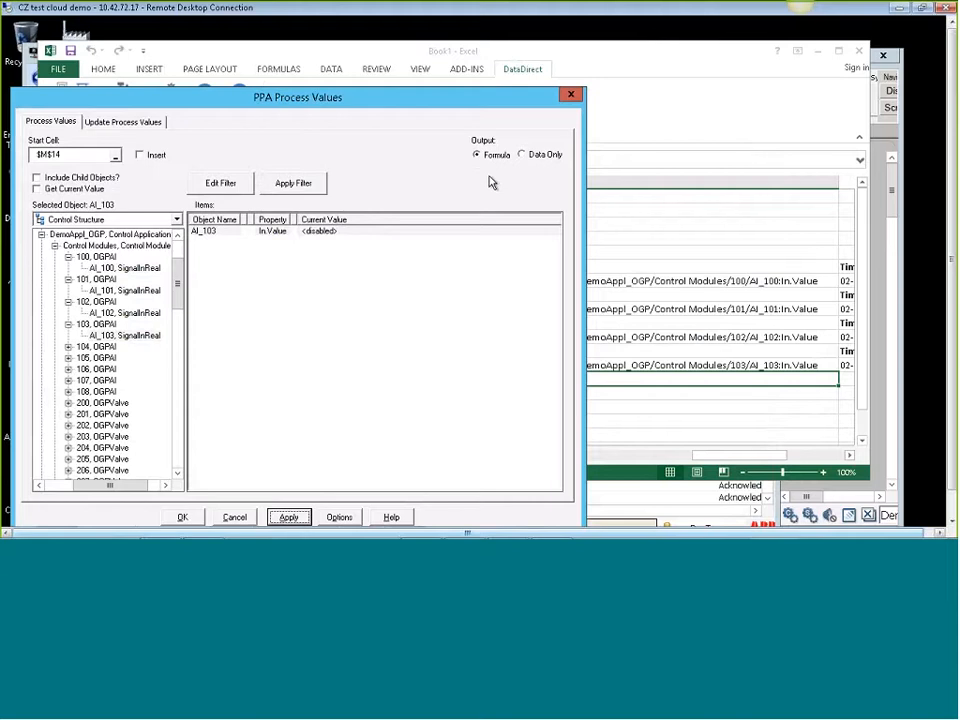
Insert the In.Value of object 104's AI_104 signal as Data Only starting at cell M14 and close the Process Values dialog.
left_click(68, 347)
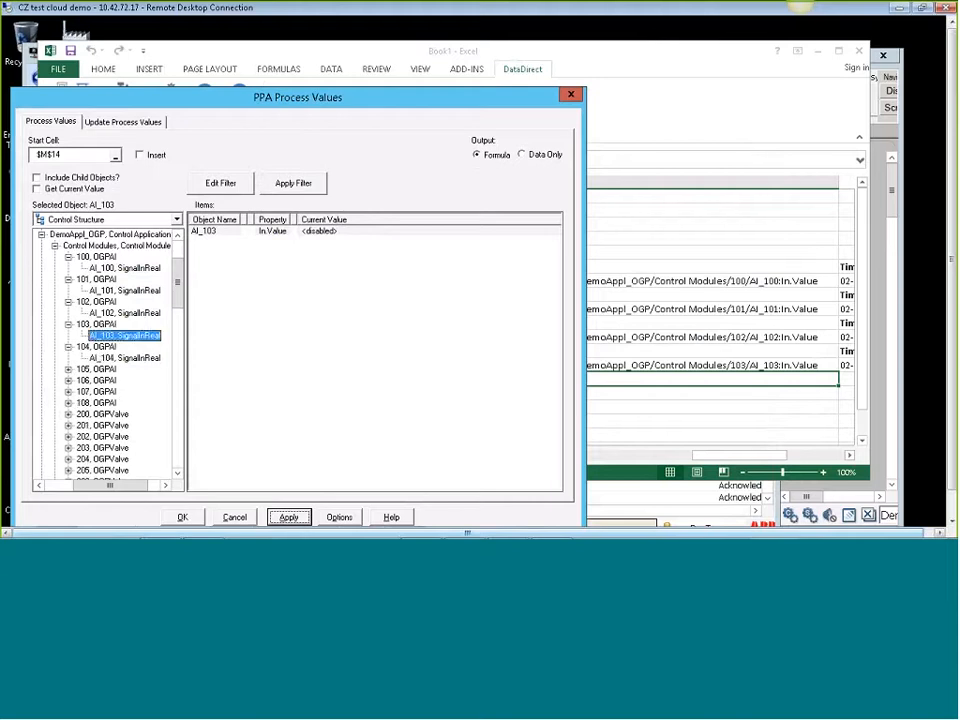
left_click(522, 154)
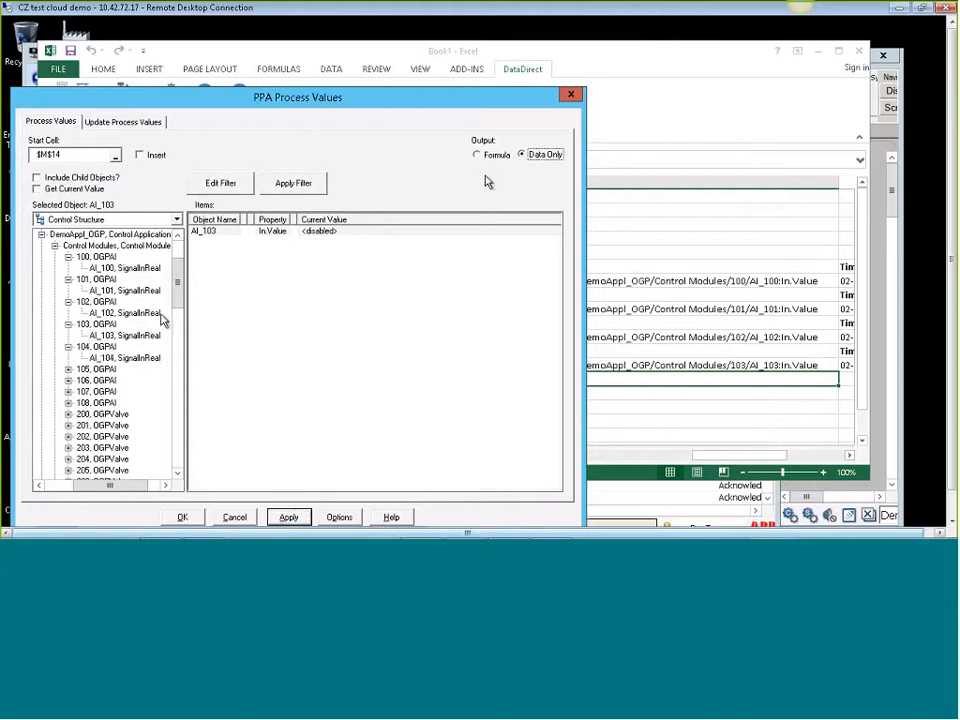
left_click(136, 358)
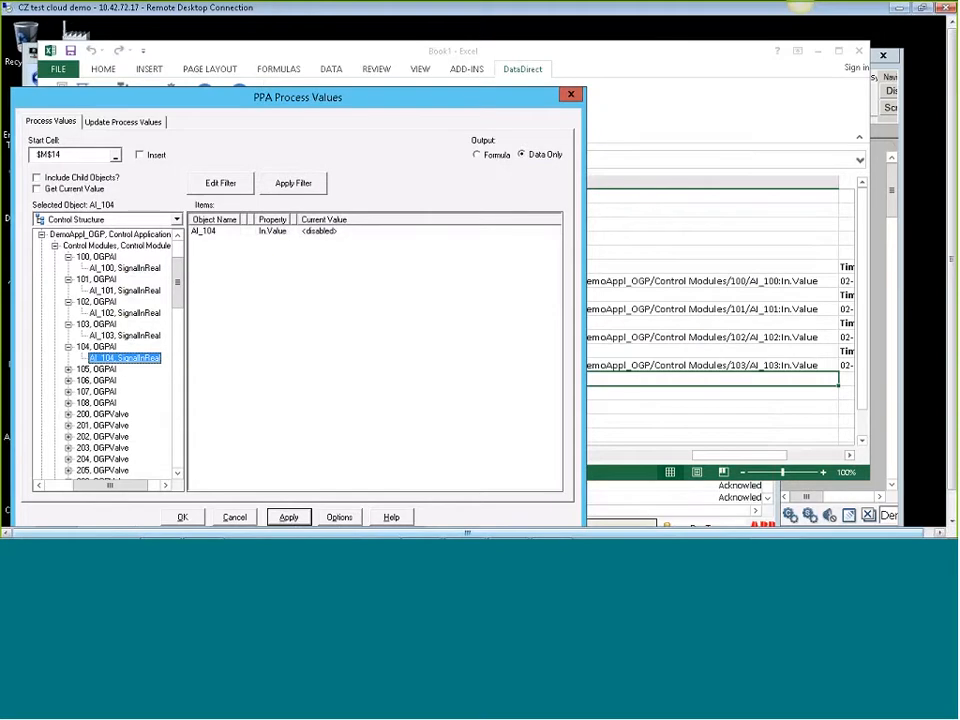
left_click(207, 232)
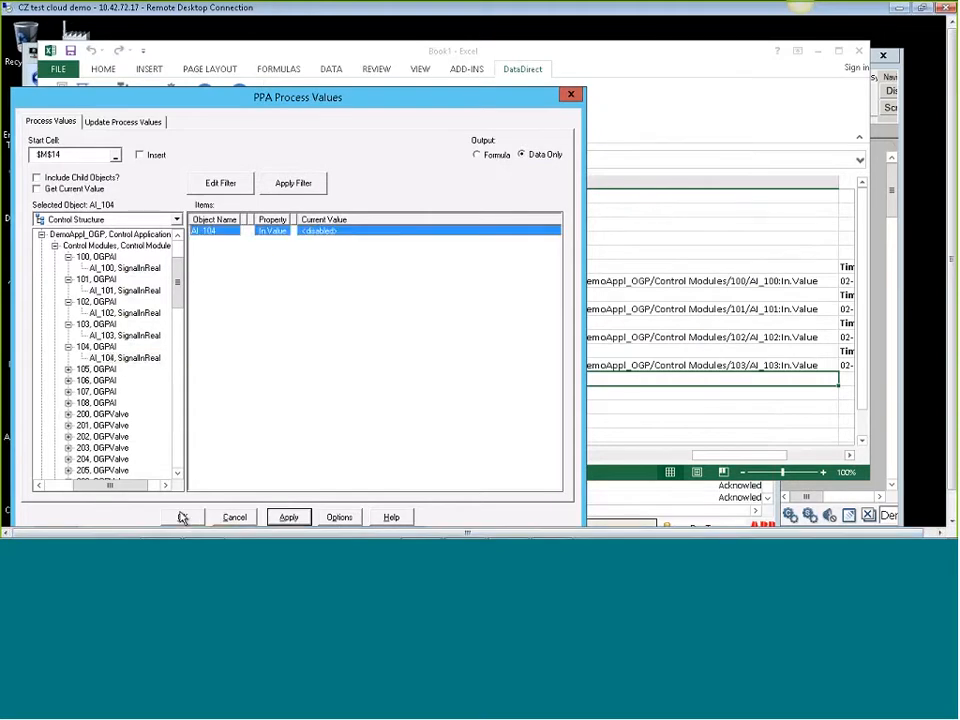
left_click(182, 517)
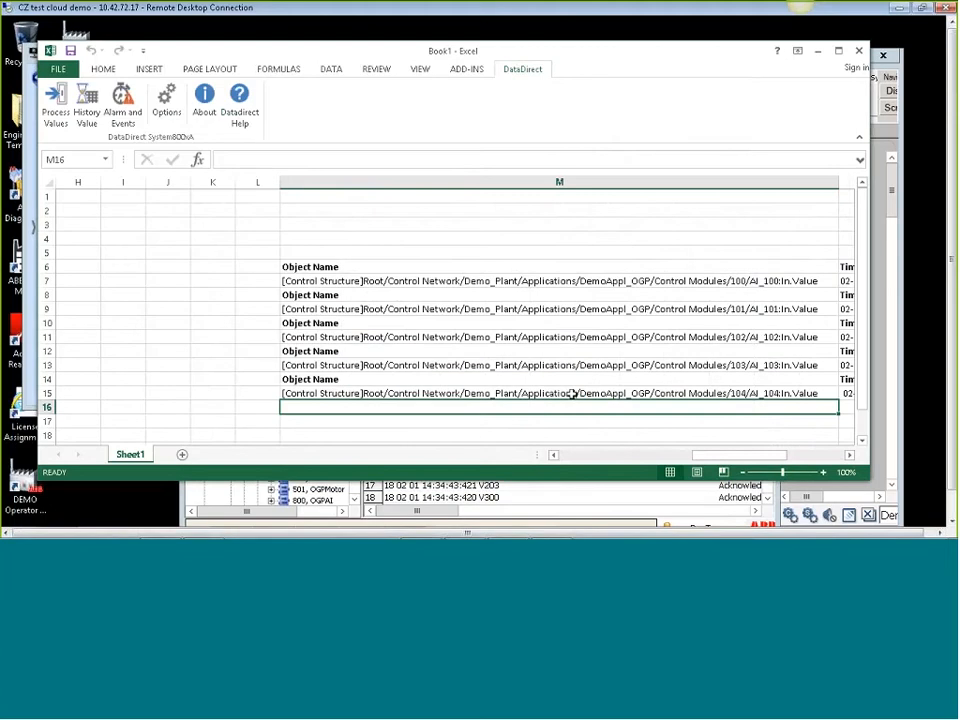
Examine the inserted timestamps and values, comparing the cell contents of AI_103's formula output with AI_104's data-only output.
left_click(848, 455)
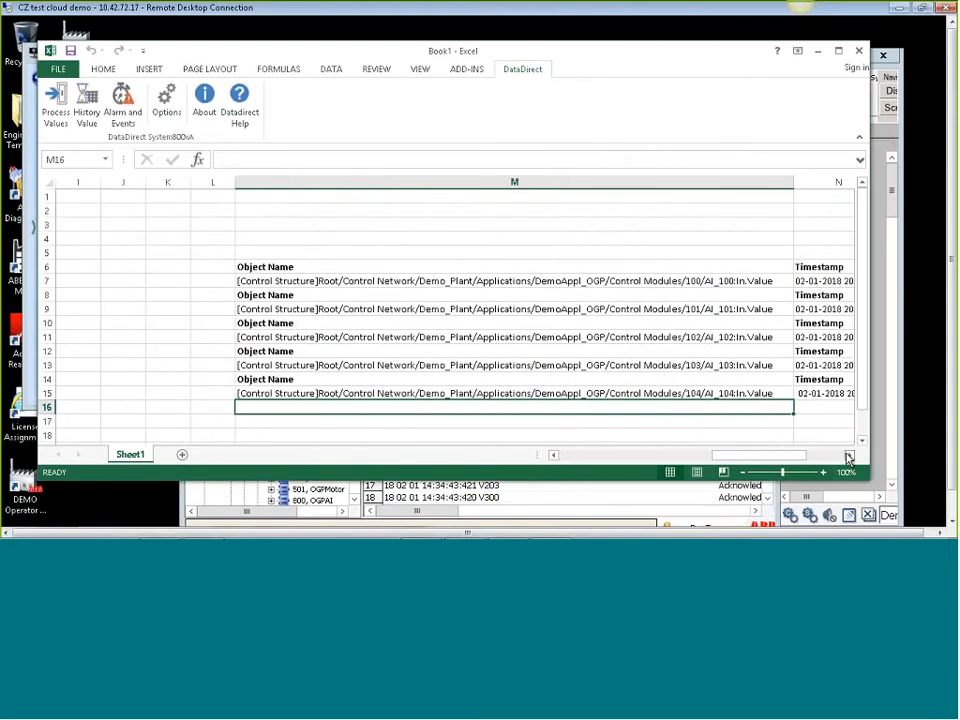
left_click(848, 455)
left_click(848, 455)
left_click(848, 455)
left_click(848, 455)
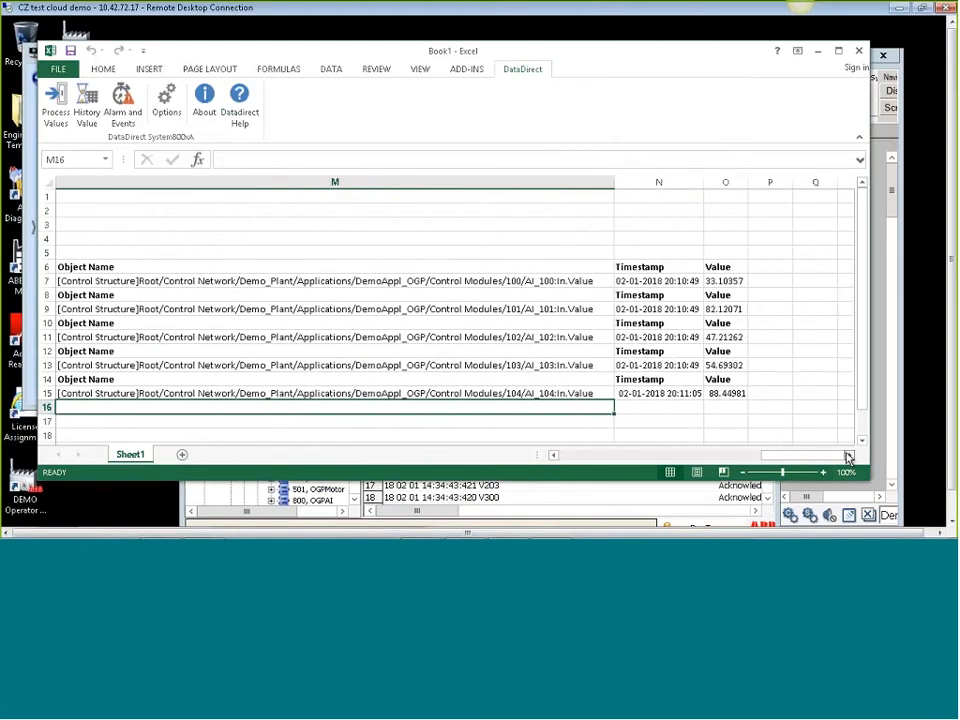
left_click(733, 364)
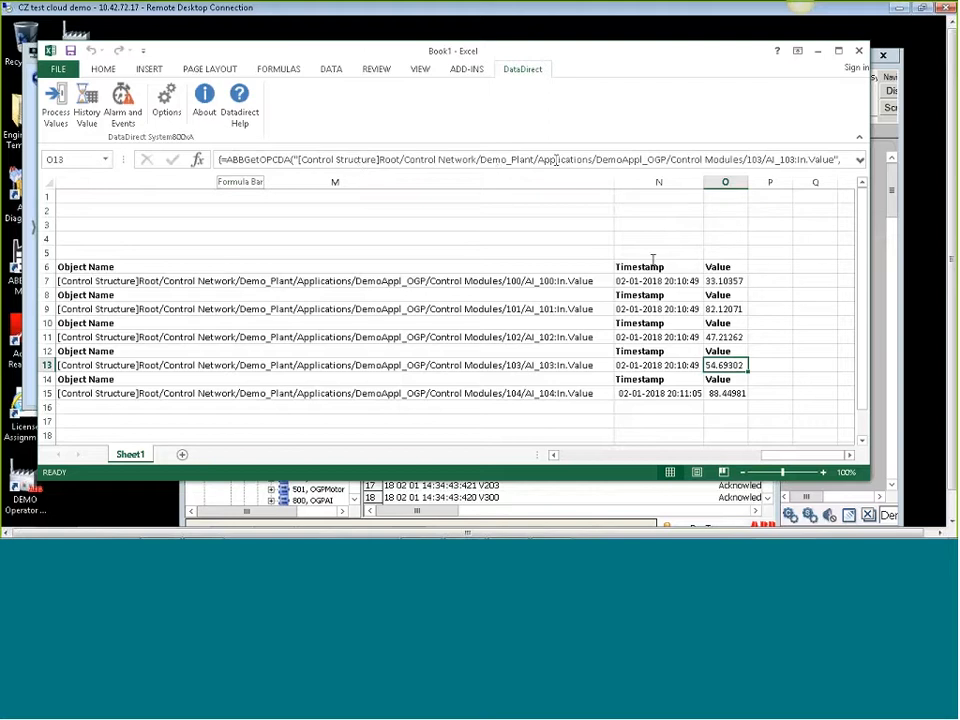
left_click(728, 394)
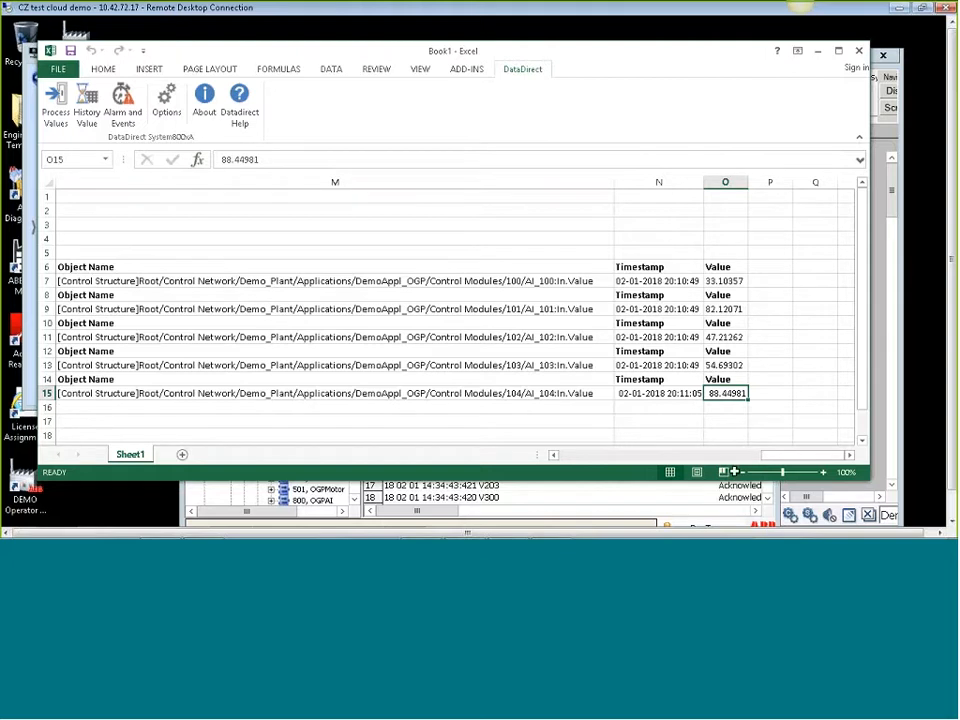
left_click_drag(737, 458, 754, 456)
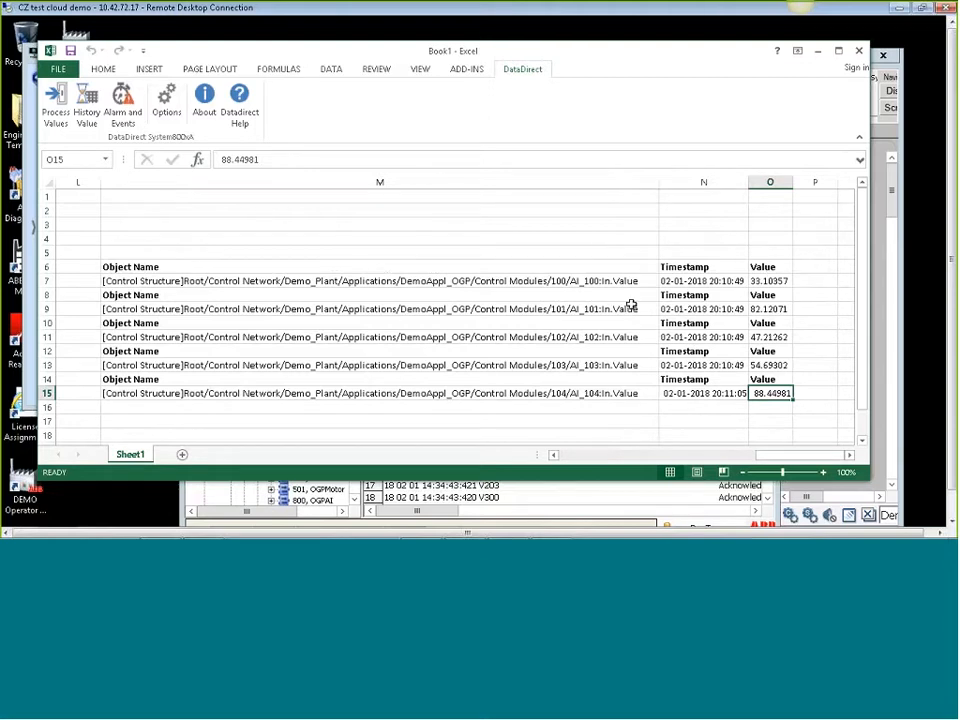
Add a new worksheet to the workbook and name it Report.
left_click(183, 456)
right_click(172, 457)
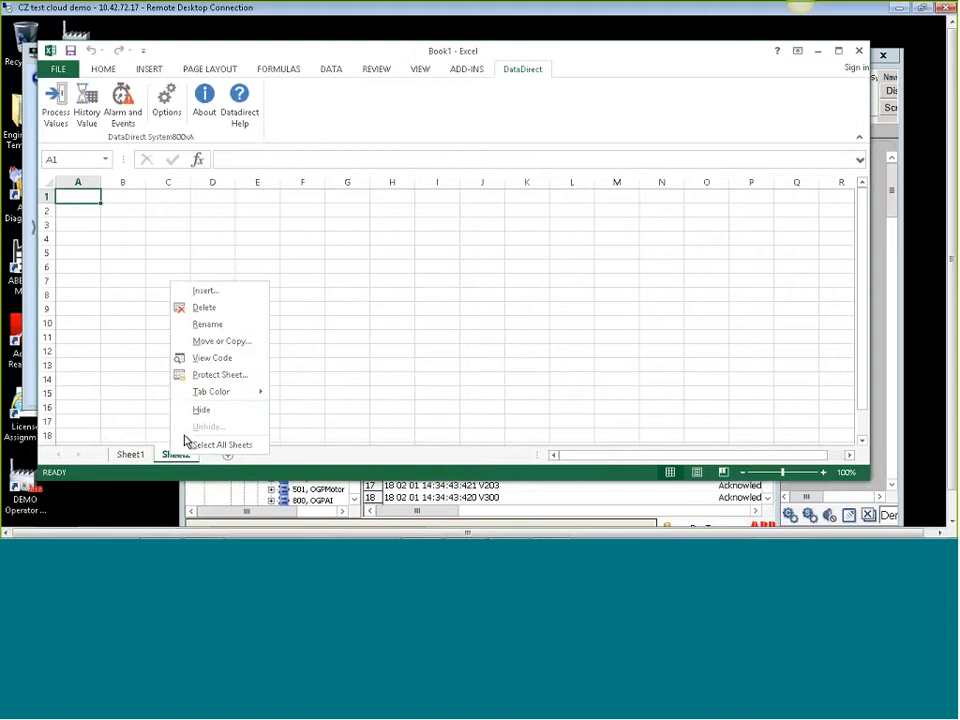
left_click(221, 329)
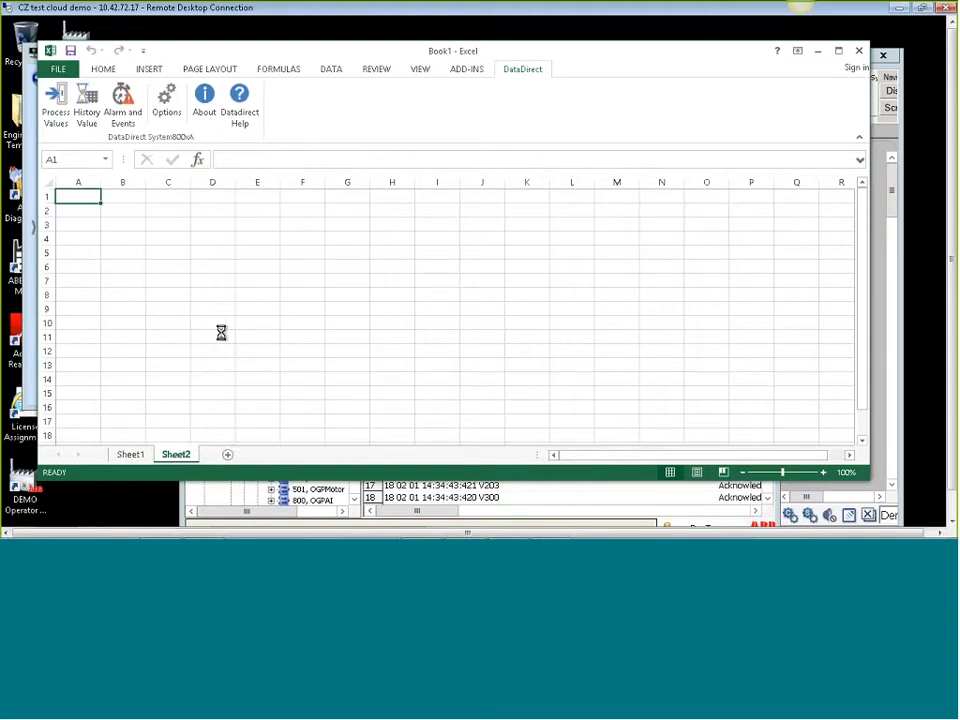
type("Reo")
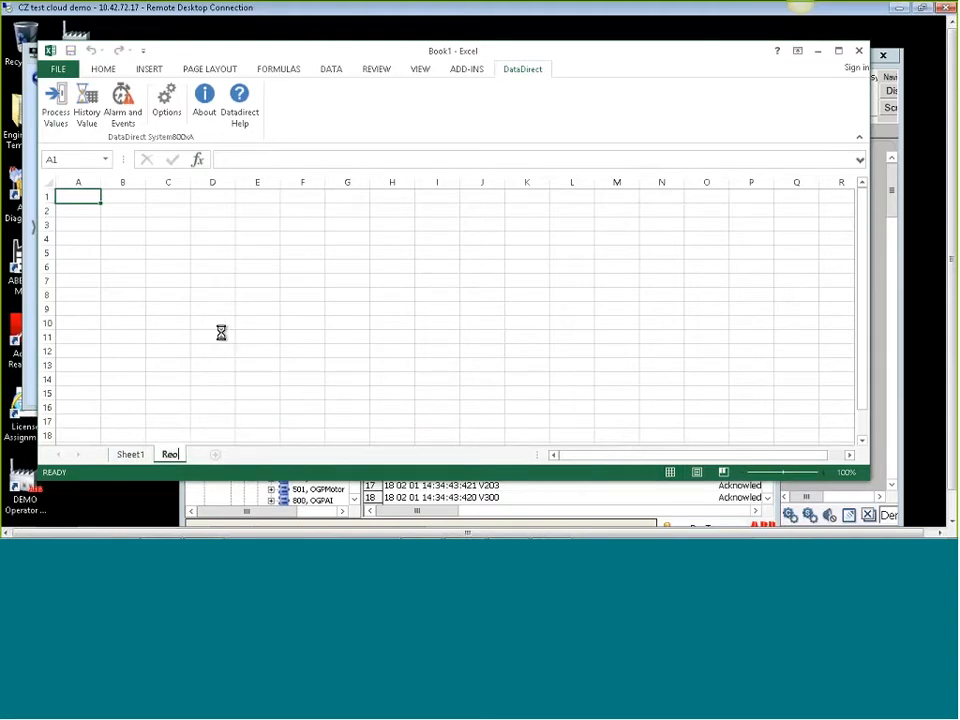
type("ort1")
left_click(94, 258)
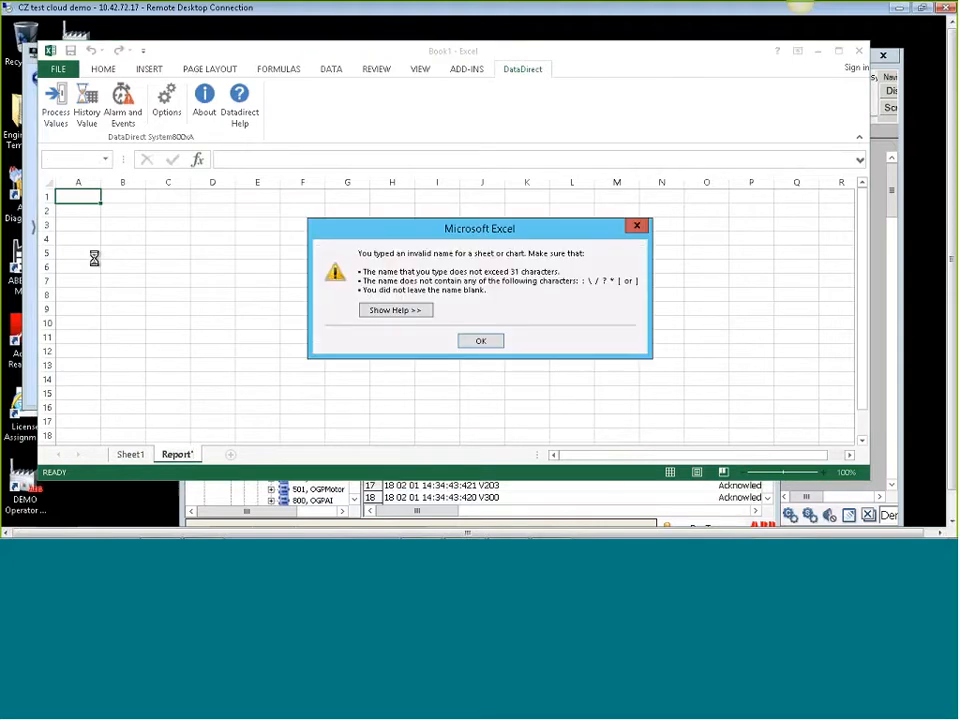
left_click(483, 342)
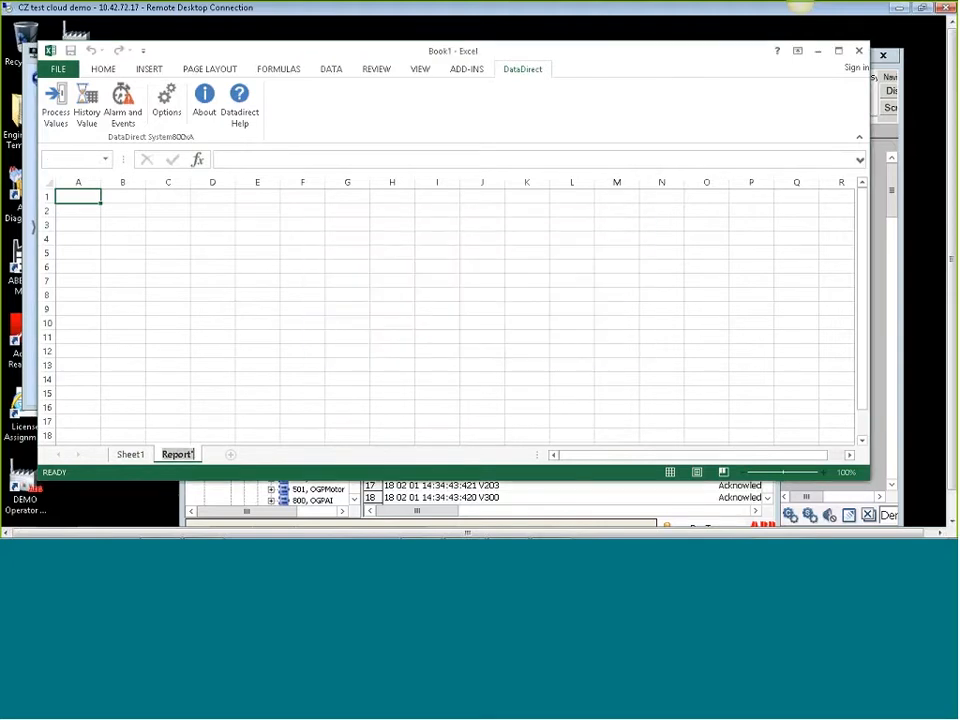
key("Return")
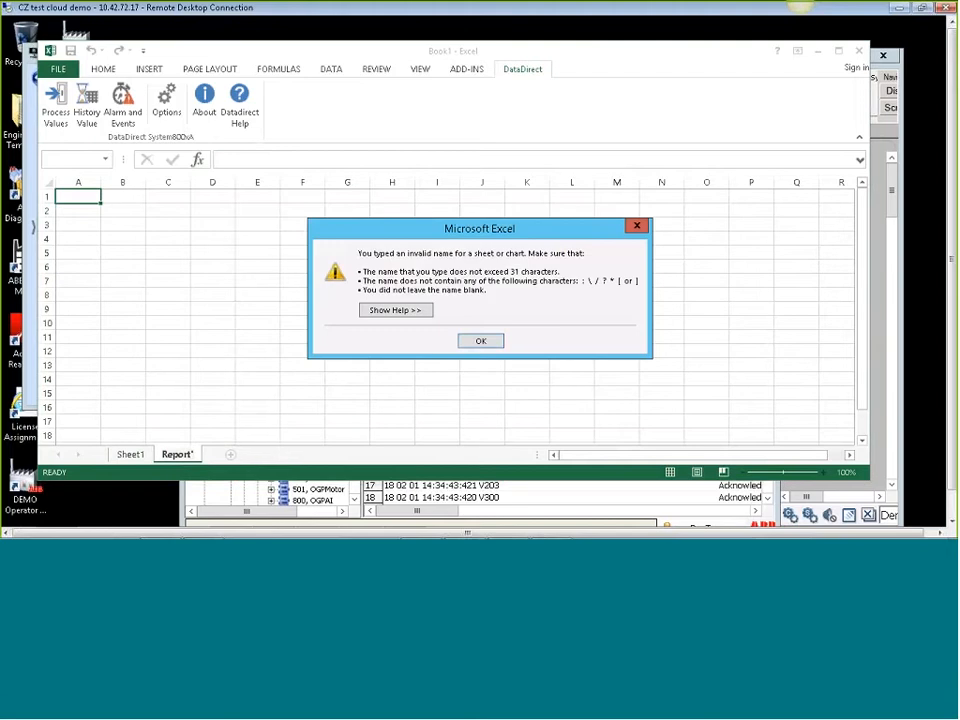
left_click(481, 342)
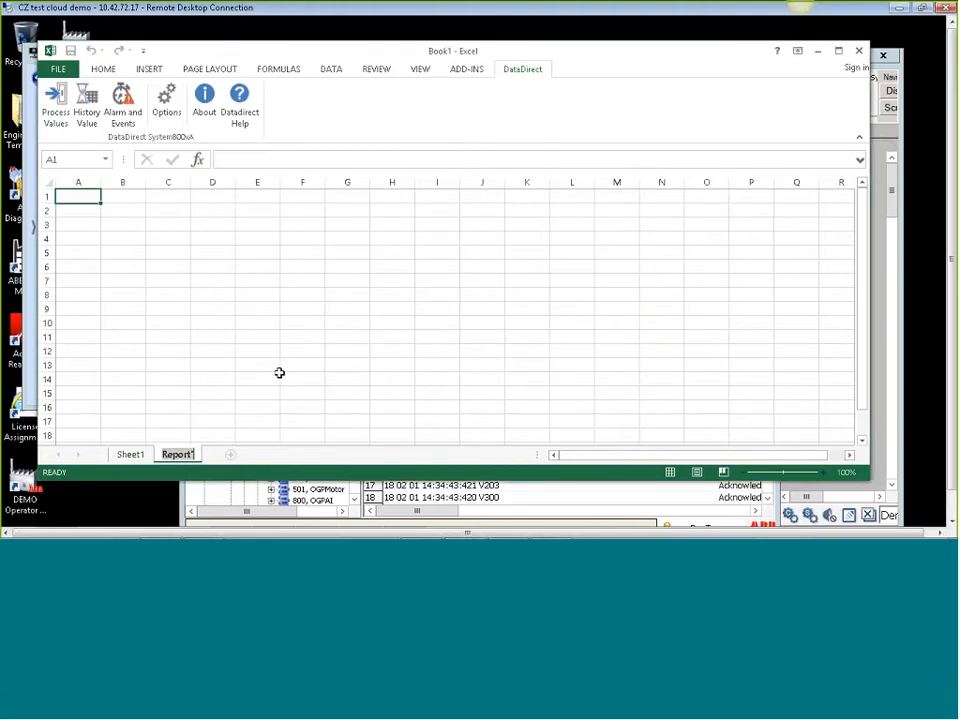
key("BackSpace")
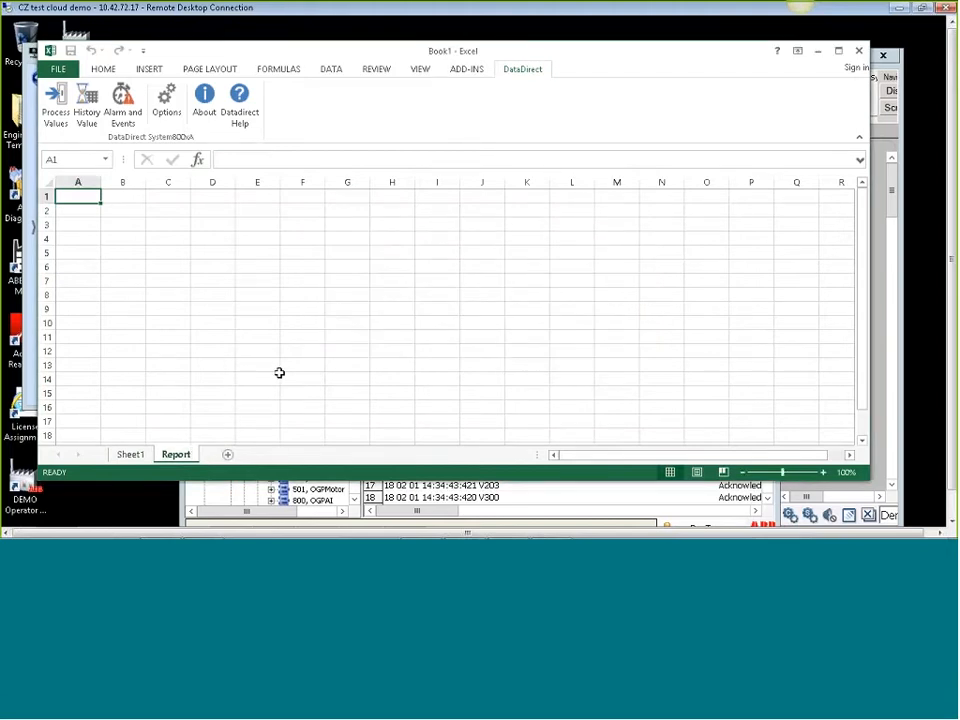
Enter the label Tank1 in cell B4 of the Report sheet.
left_click(103, 237)
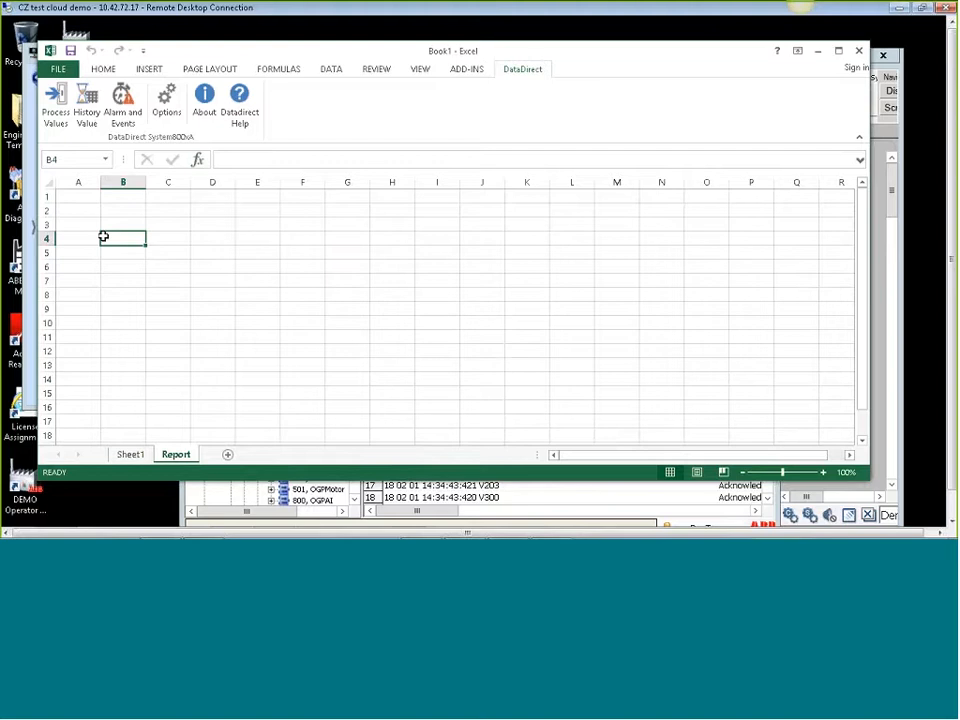
type("Lab")
type("=")
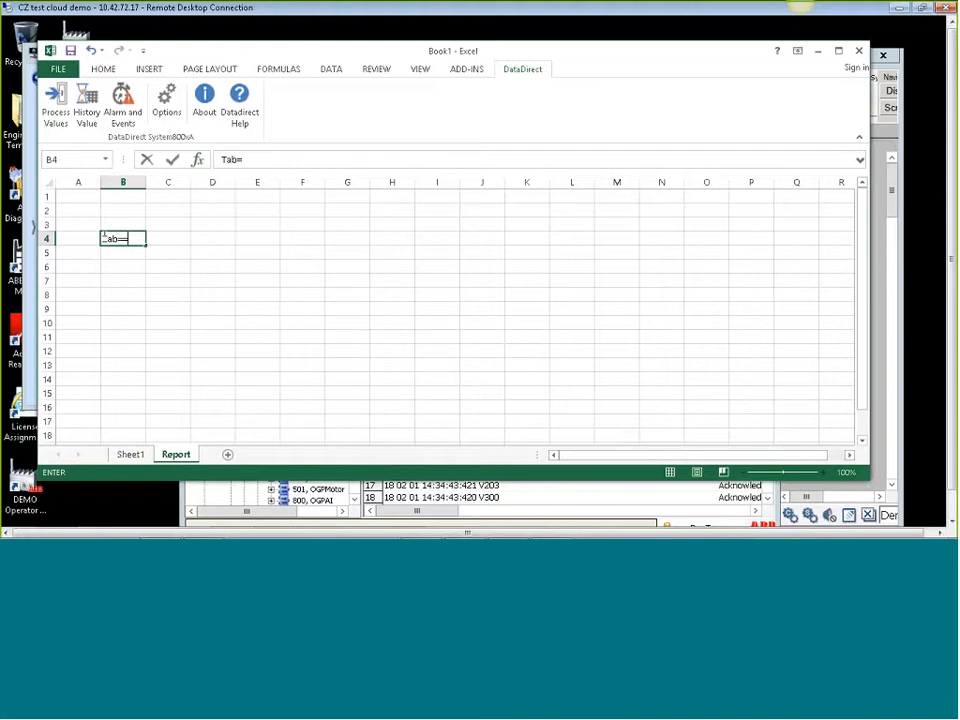
key("BackSpace")
key("BackSpace")
type("nk1")
Link cell C4 of the Report sheet to AI_100's value in cell O7 of Sheet1.
left_click(173, 237)
type("=")
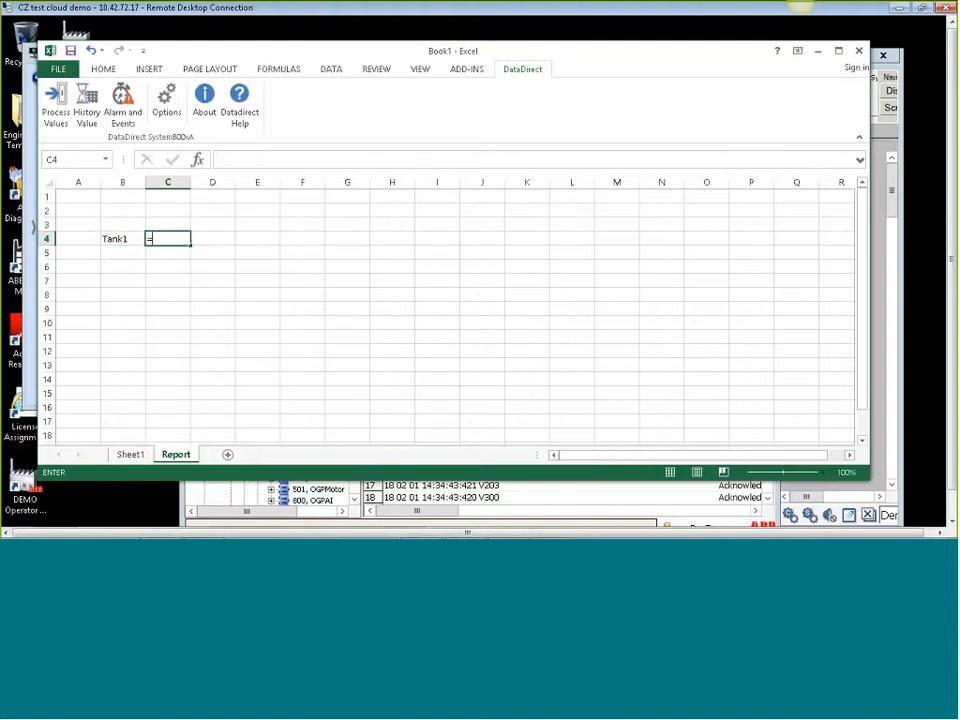
left_click(134, 455)
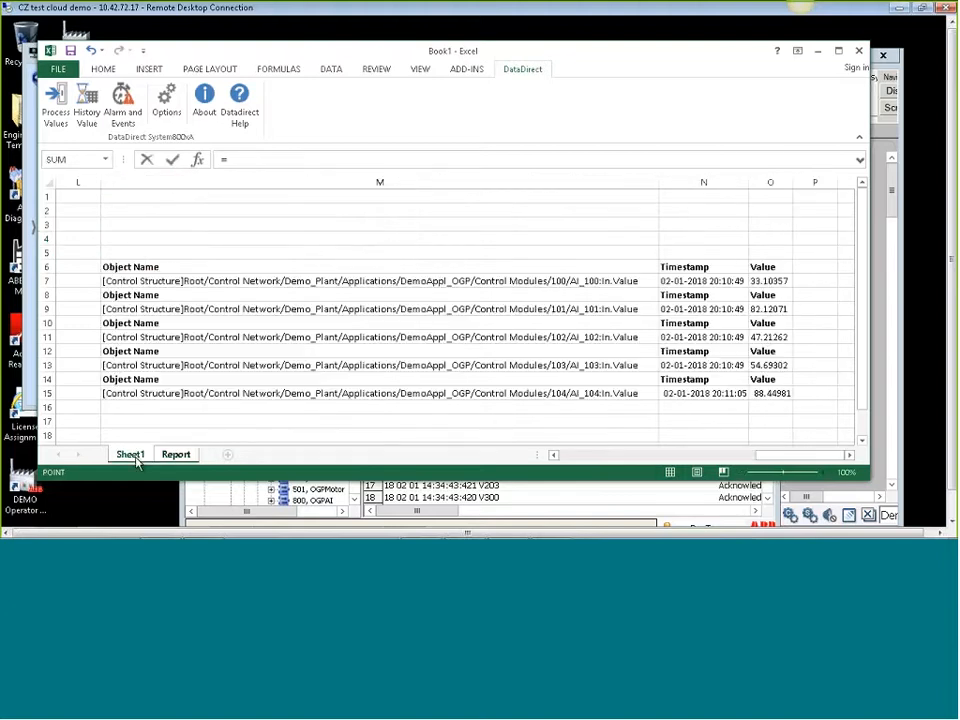
left_click(750, 281)
key("Return")
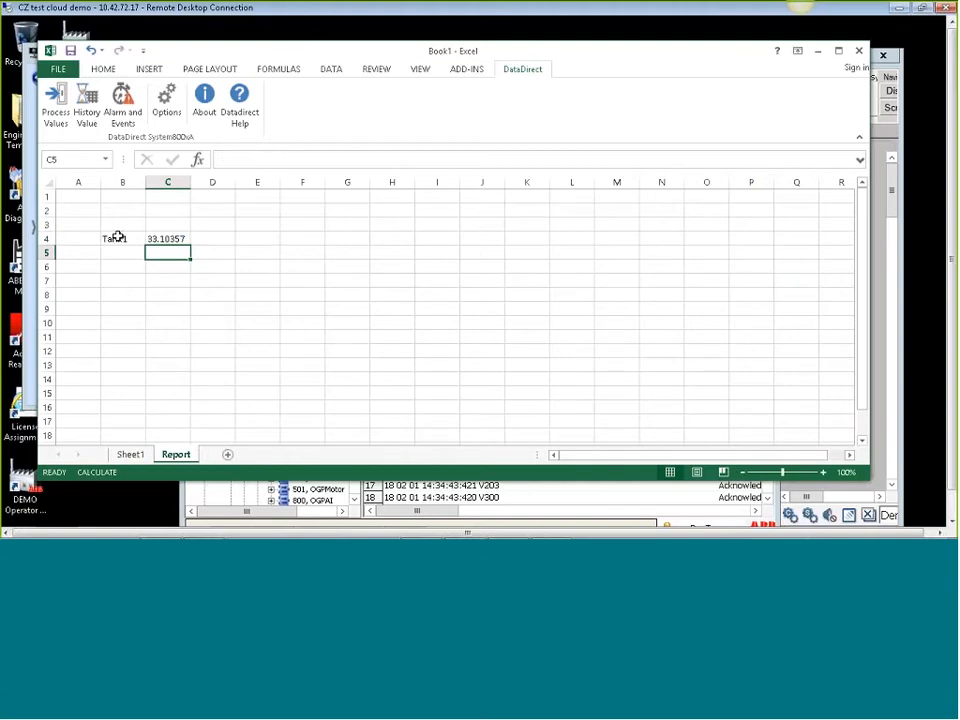
Check the print preview of the Report sheet and return to the worksheet.
left_click(118, 238)
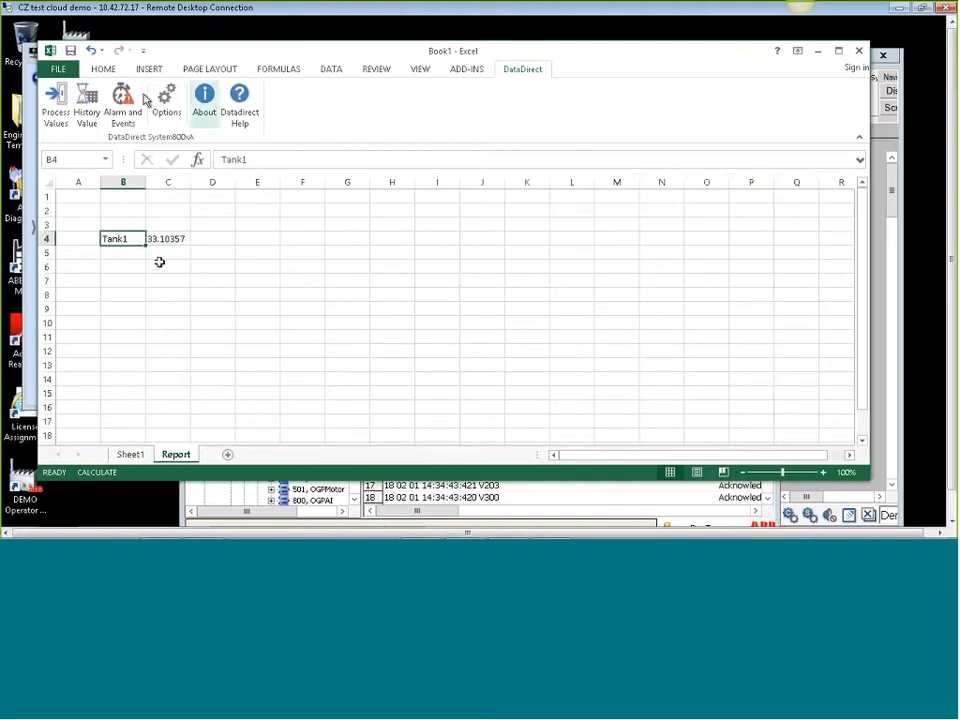
left_click(58, 69)
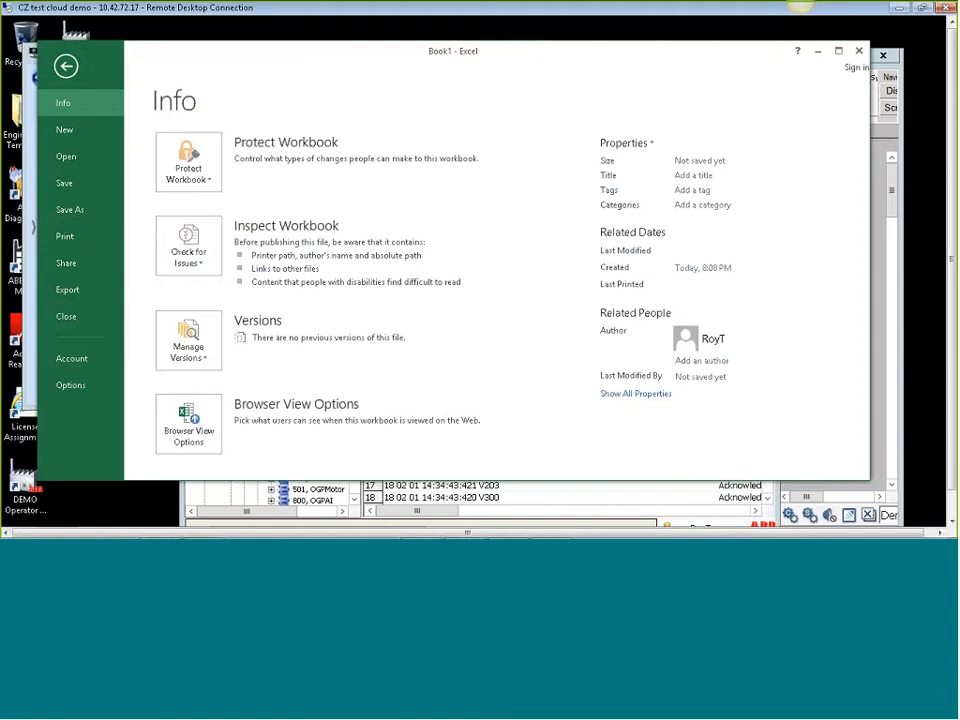
left_click(65, 236)
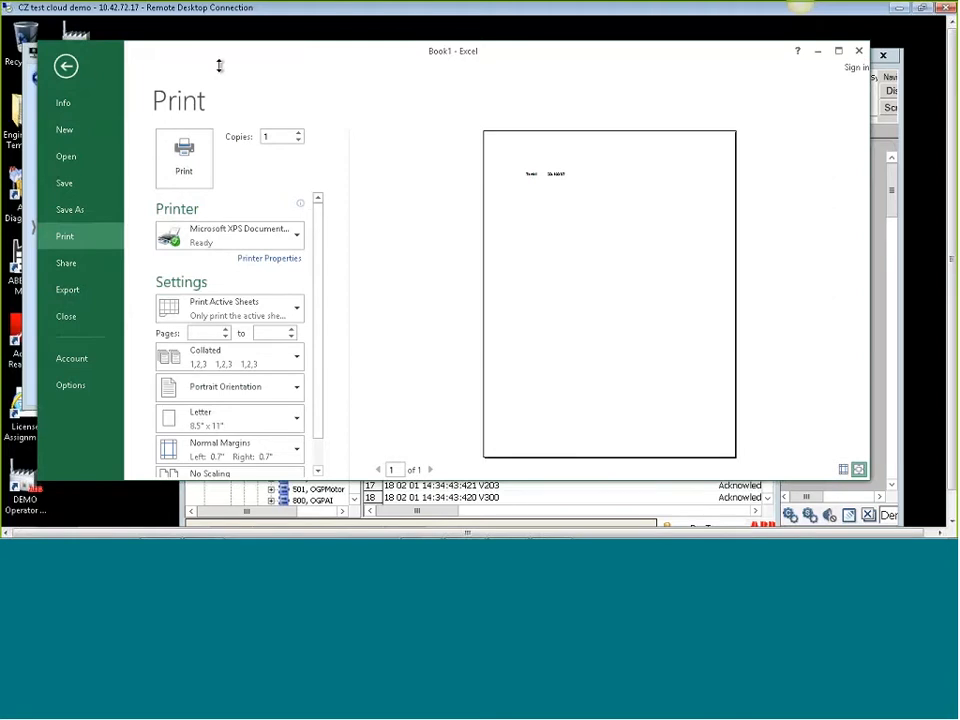
left_click(66, 66)
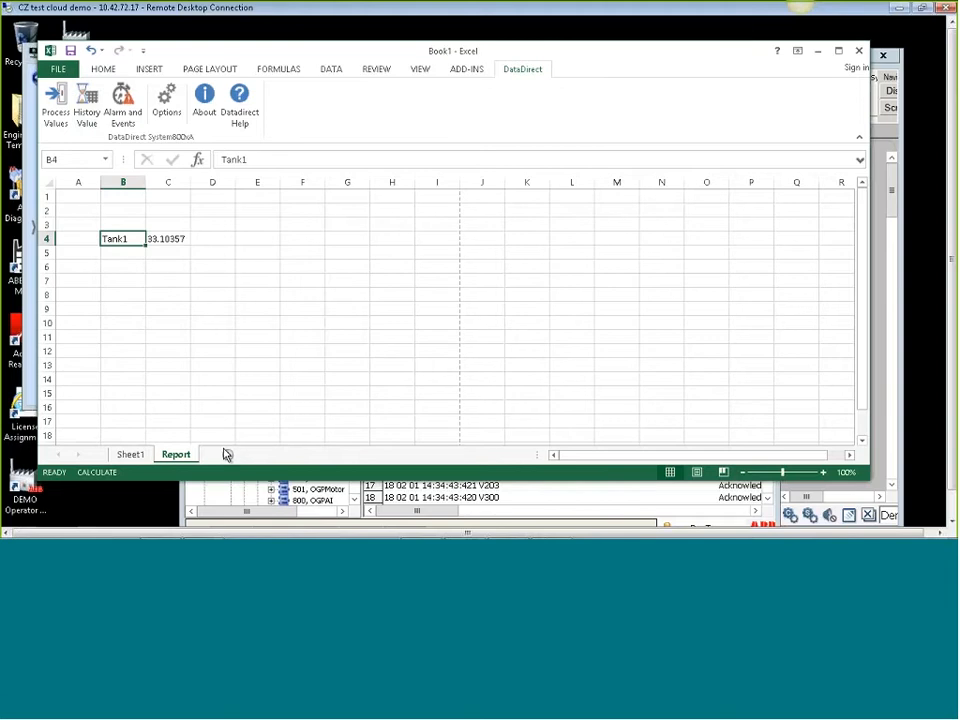
Create a new blank workbook.
left_click(58, 68)
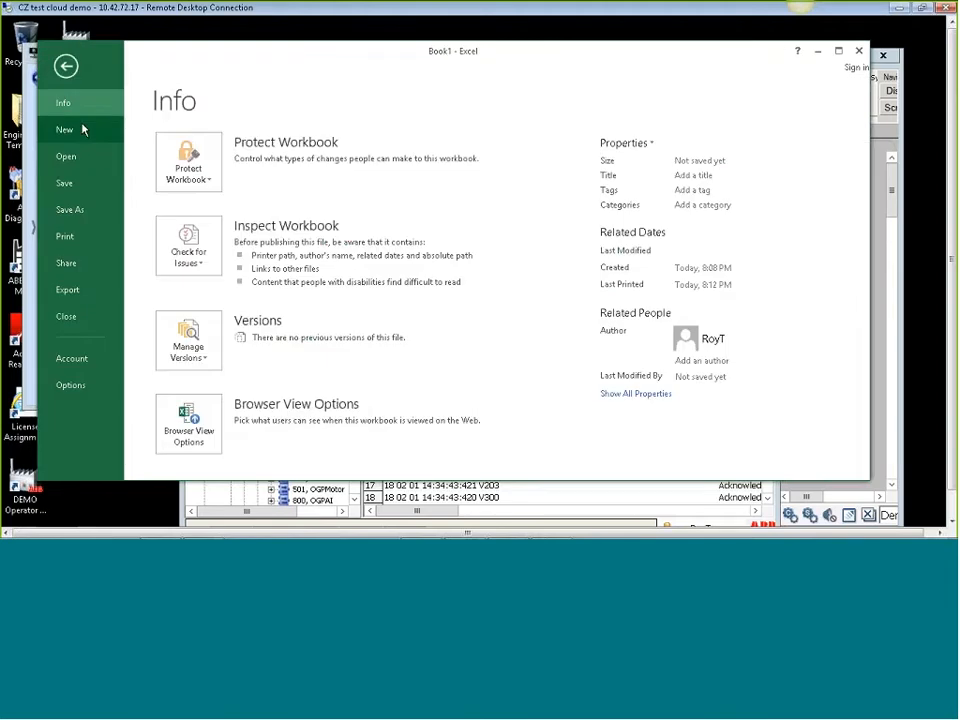
left_click(83, 129)
left_click(214, 255)
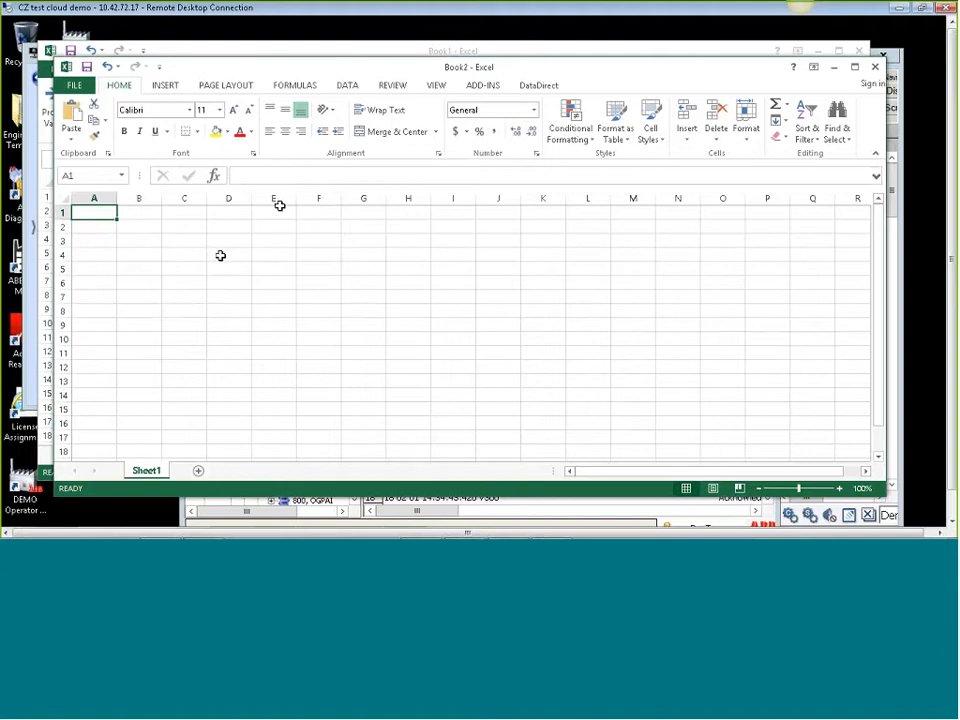
Start a DataDirect Alarms and Events query at cell A1 and select the 800xA Demo object's Audit Trail List as its source.
left_click(540, 86)
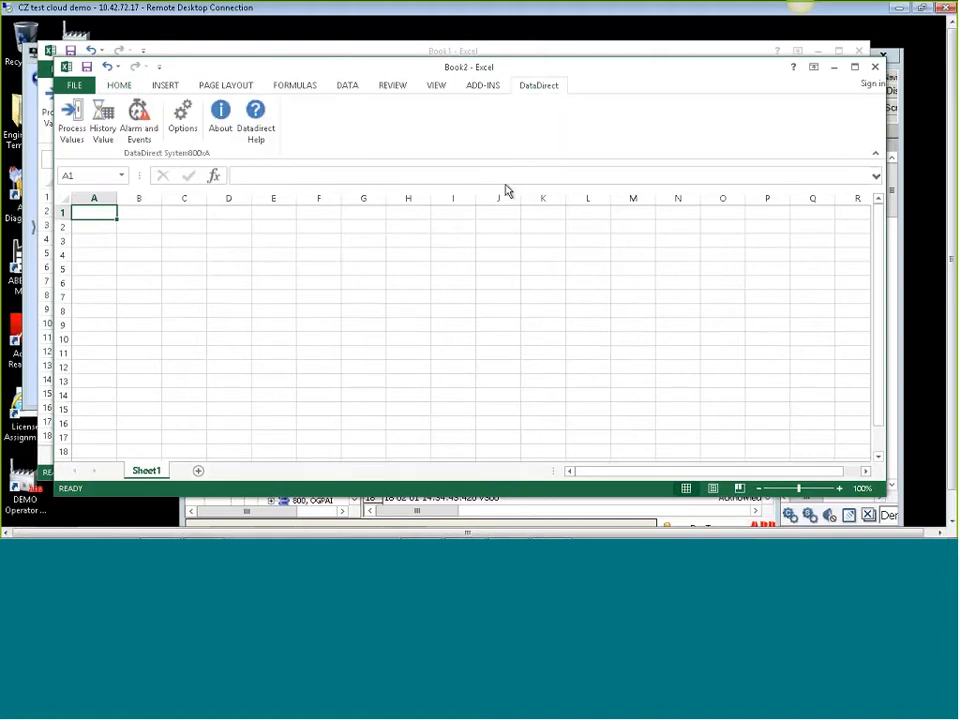
left_click(137, 111)
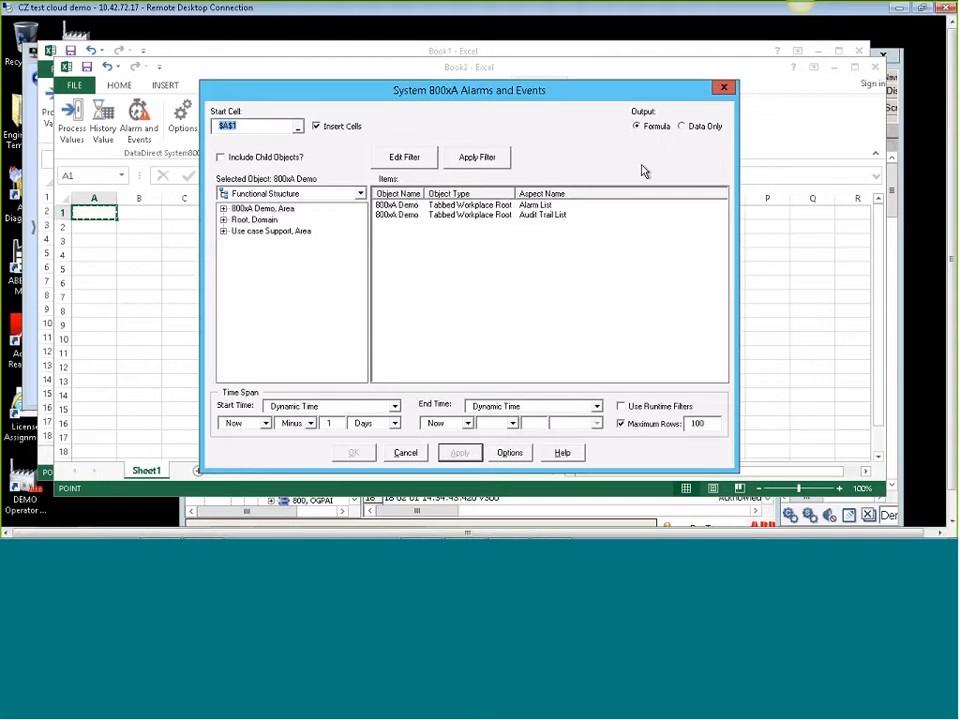
left_click(257, 222)
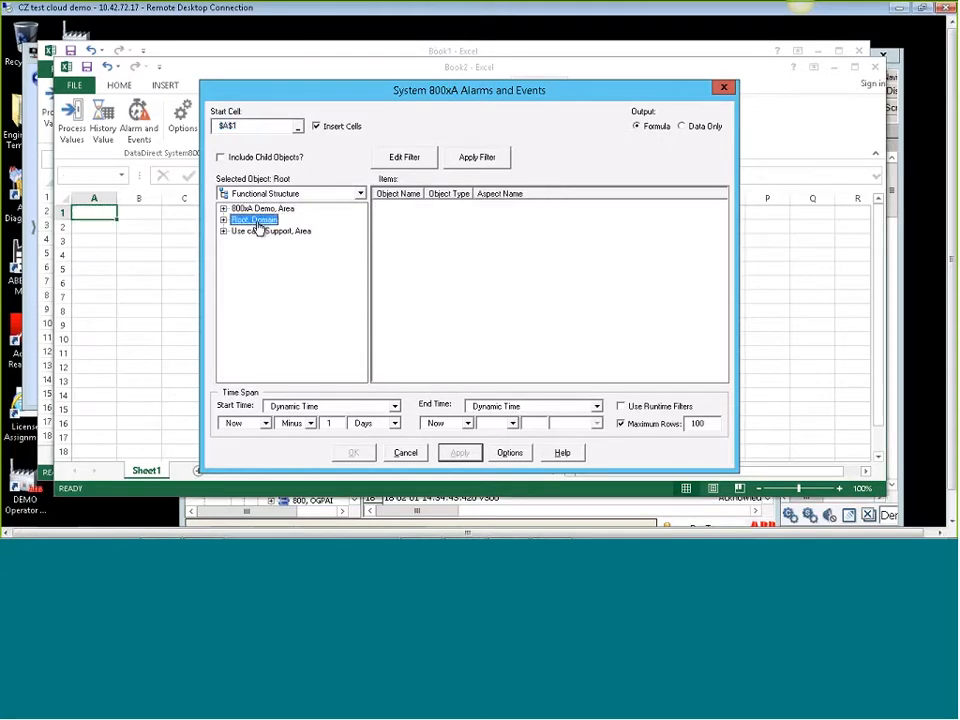
left_click(223, 220)
left_click(253, 231)
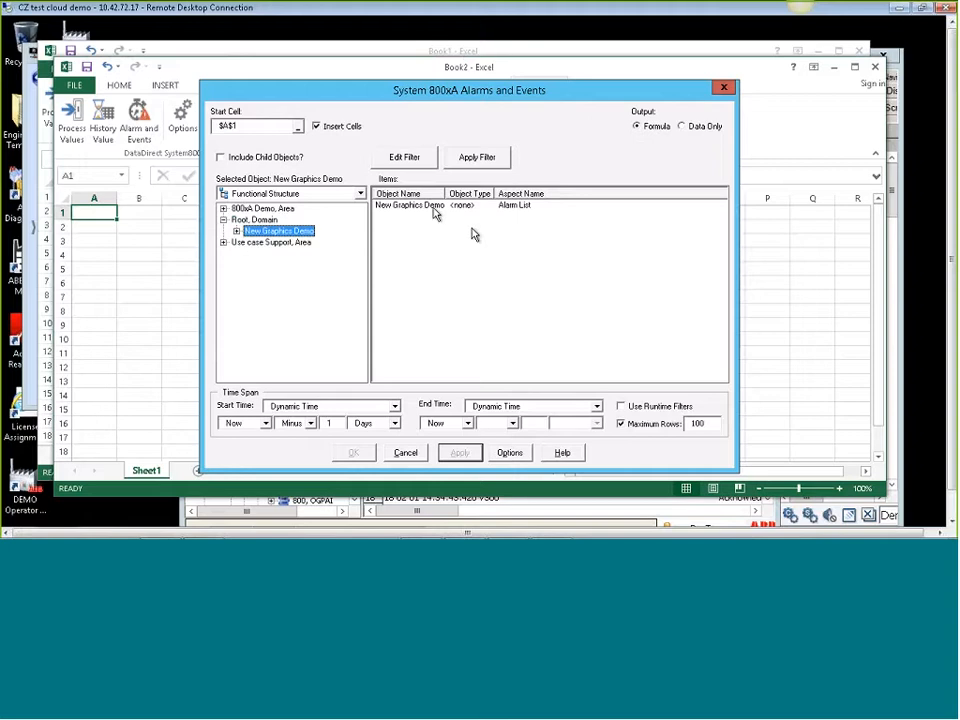
left_click(268, 210)
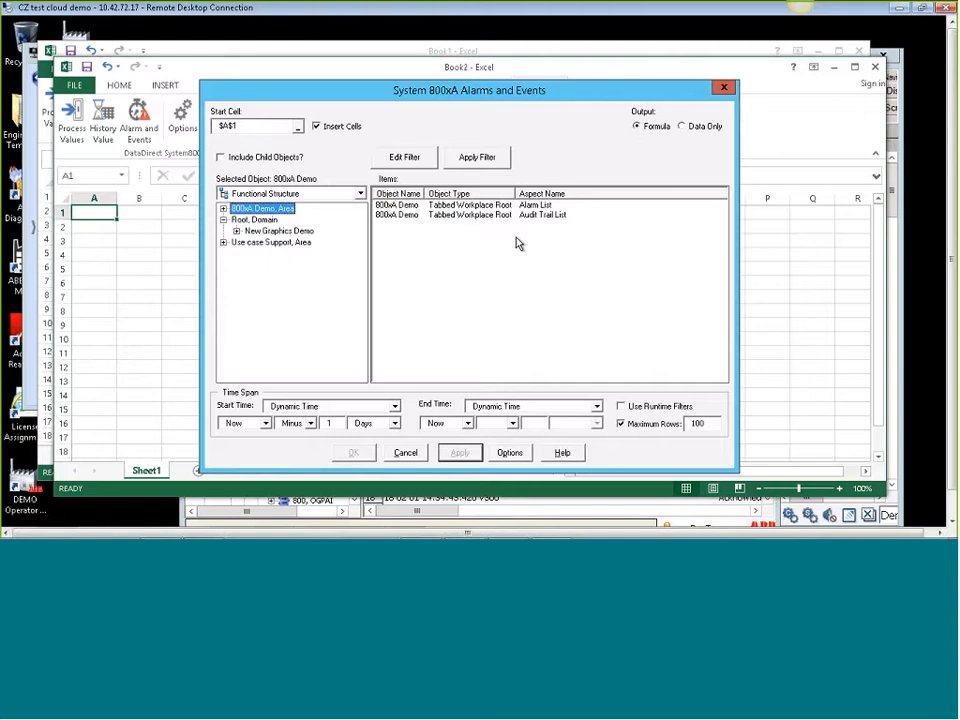
left_click(465, 216)
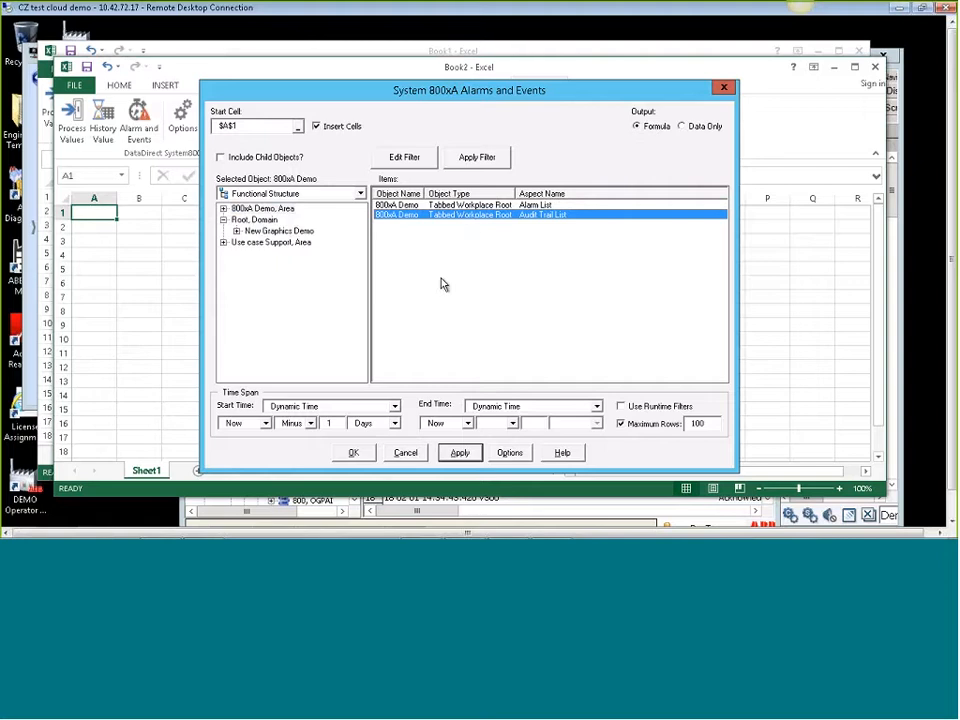
Set the query's dynamic start time to Now minus 12 hours and insert the audit trail into the sheet.
left_click(396, 407)
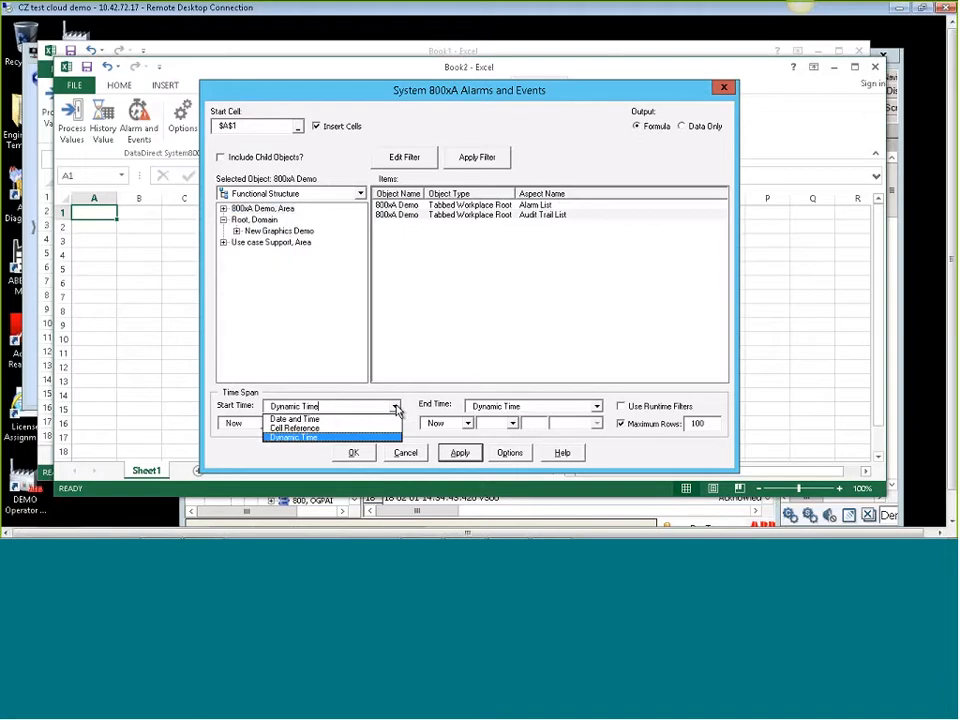
left_click(390, 409)
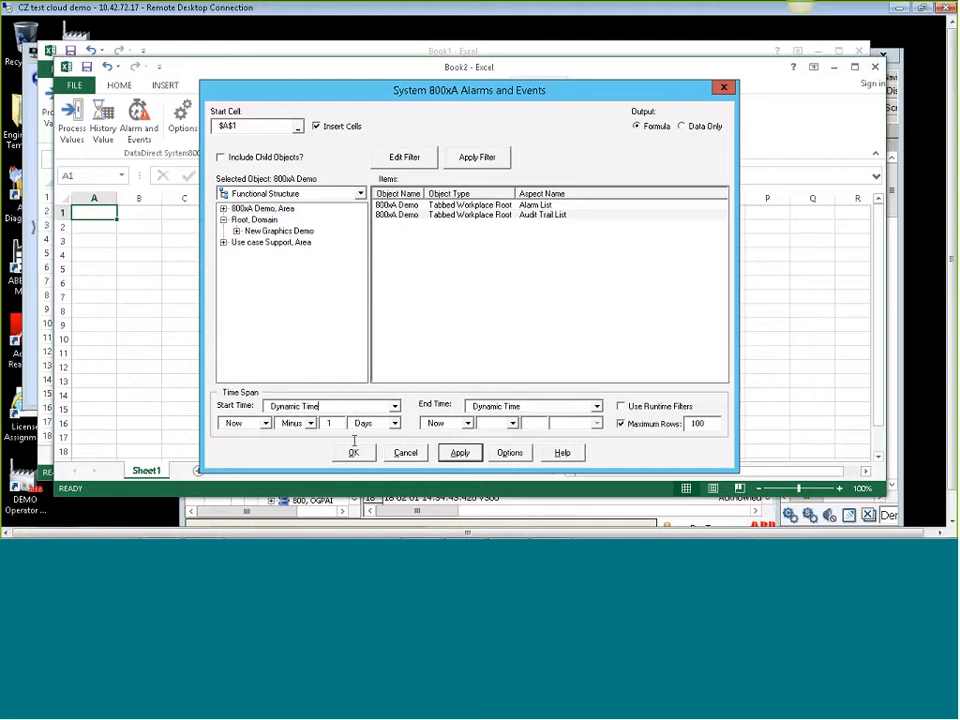
left_click(394, 423)
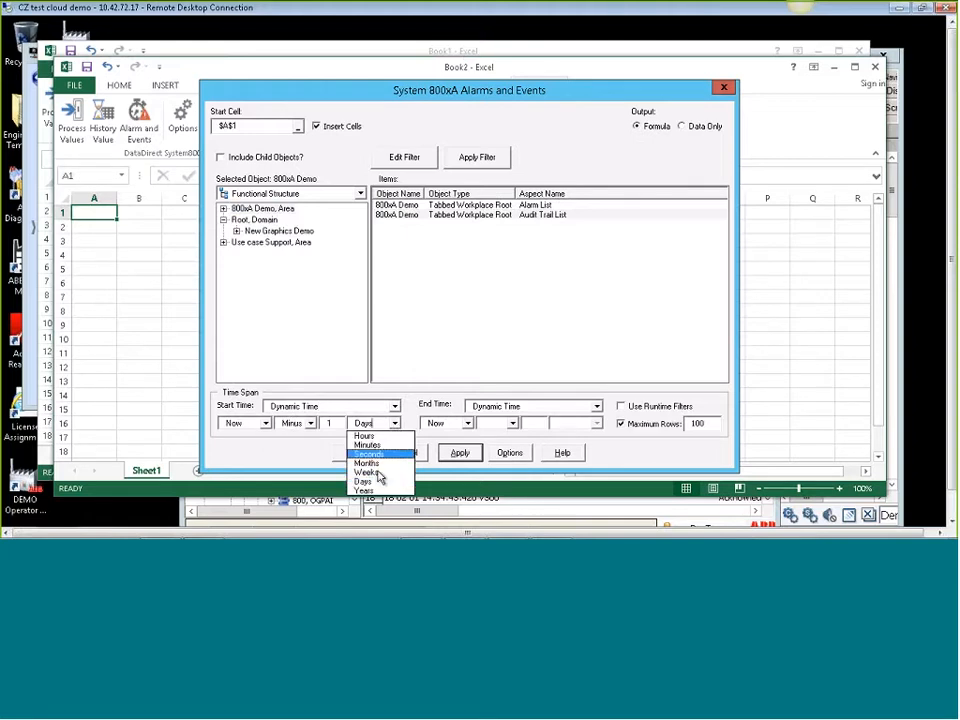
left_click(366, 436)
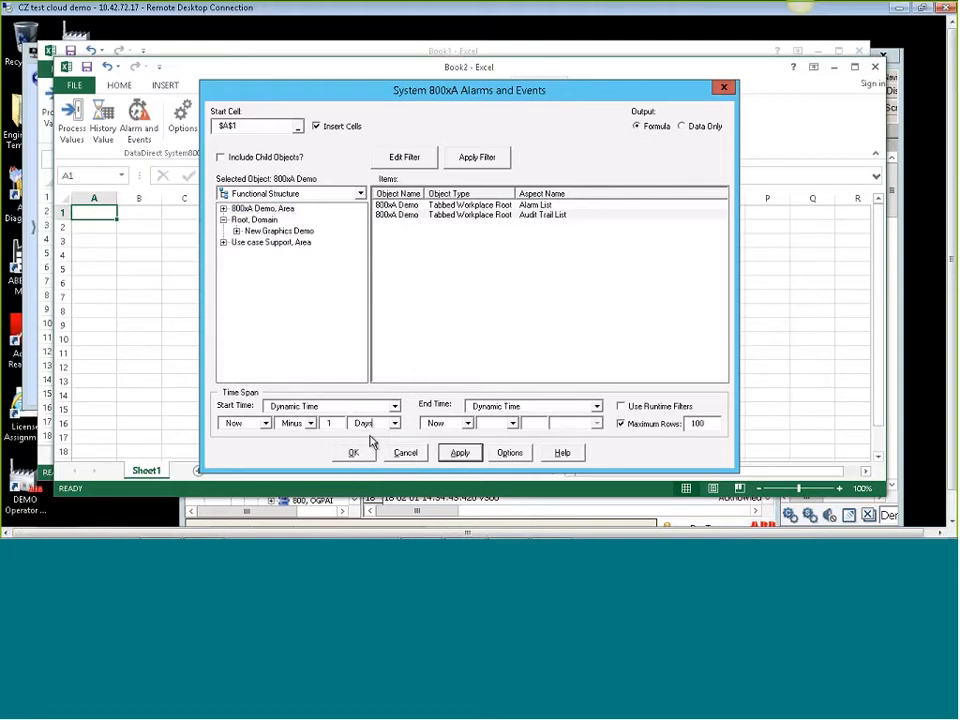
left_click(337, 423)
type("2")
left_click(356, 453)
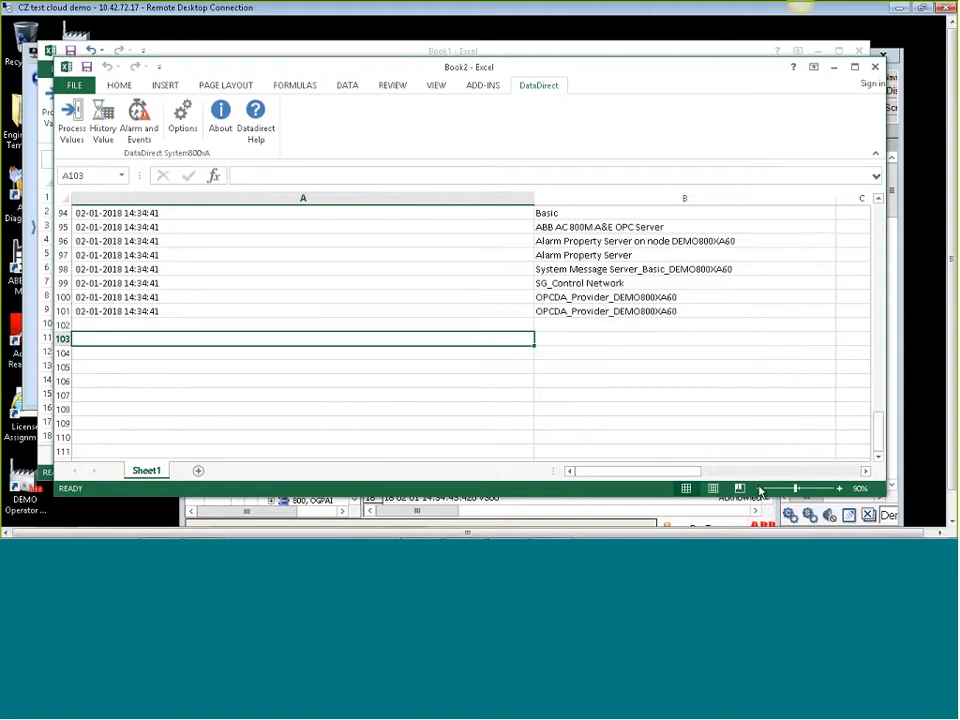
Examine the retrieved audit trail from its headings to its last row, including the retrieval formula and message in cell A3.
left_click(759, 488)
left_click(759, 488)
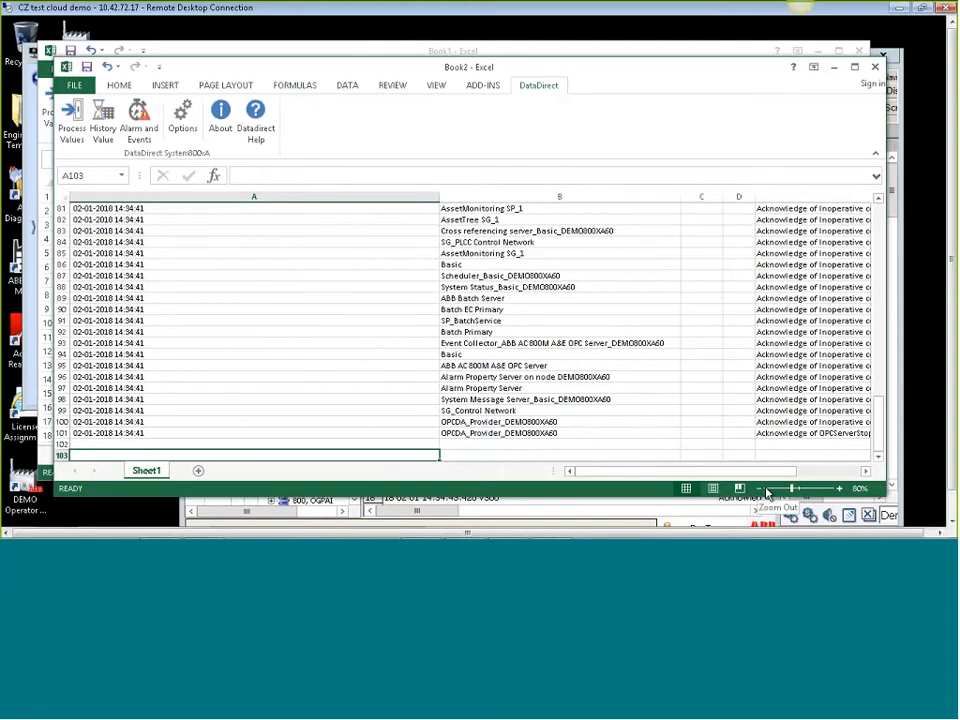
left_click(759, 488)
double_click(759, 488)
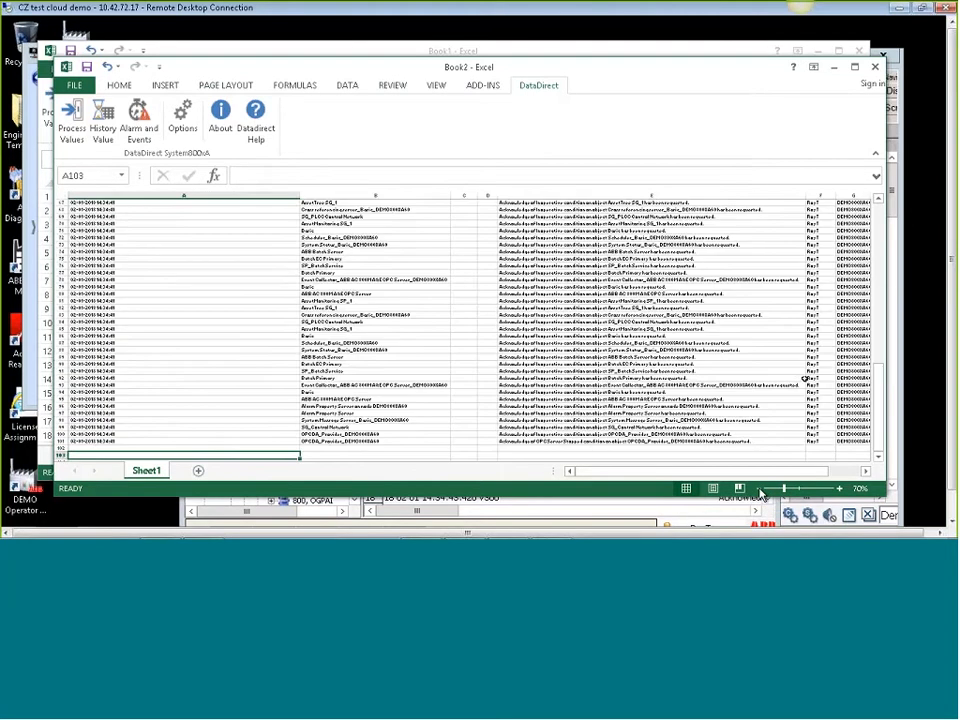
left_click_drag(880, 370, 888, 169)
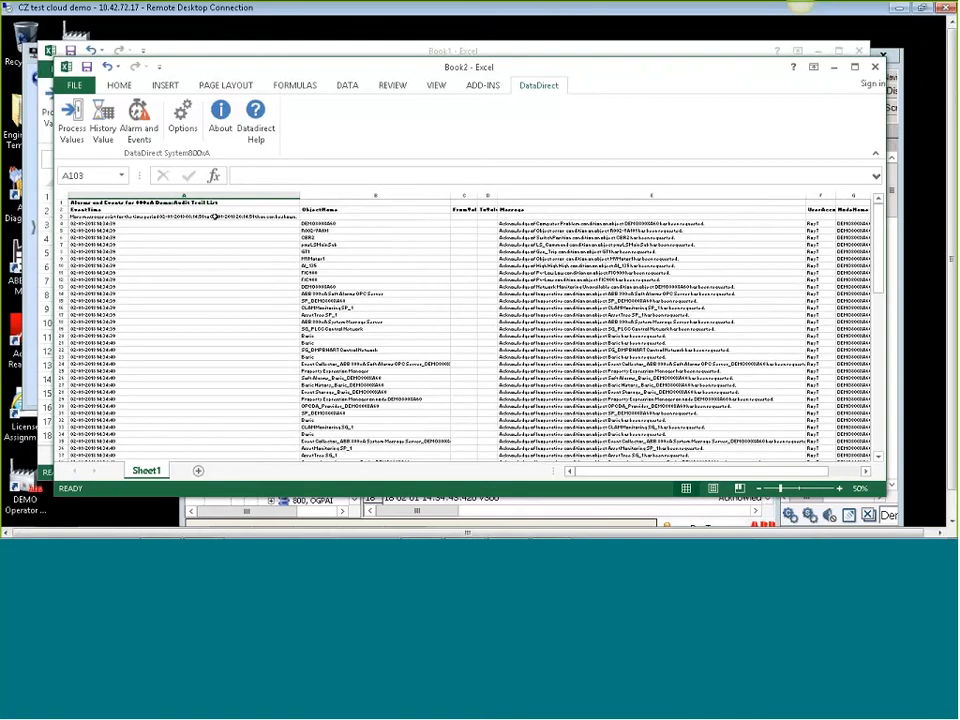
left_click(214, 216)
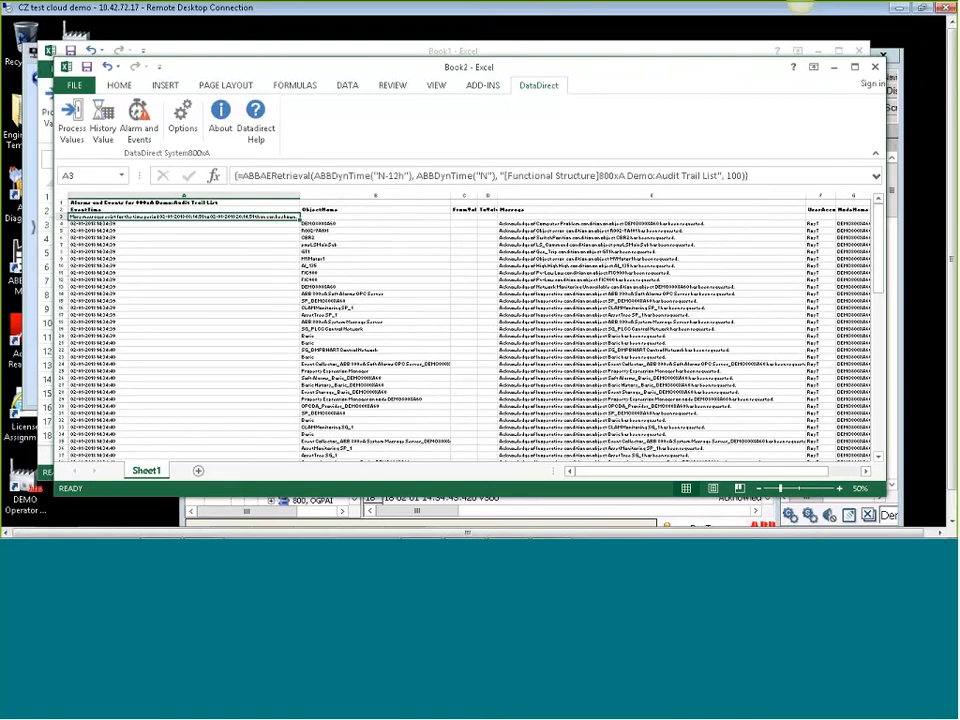
left_click(841, 489)
left_click(841, 489)
left_click(841, 489)
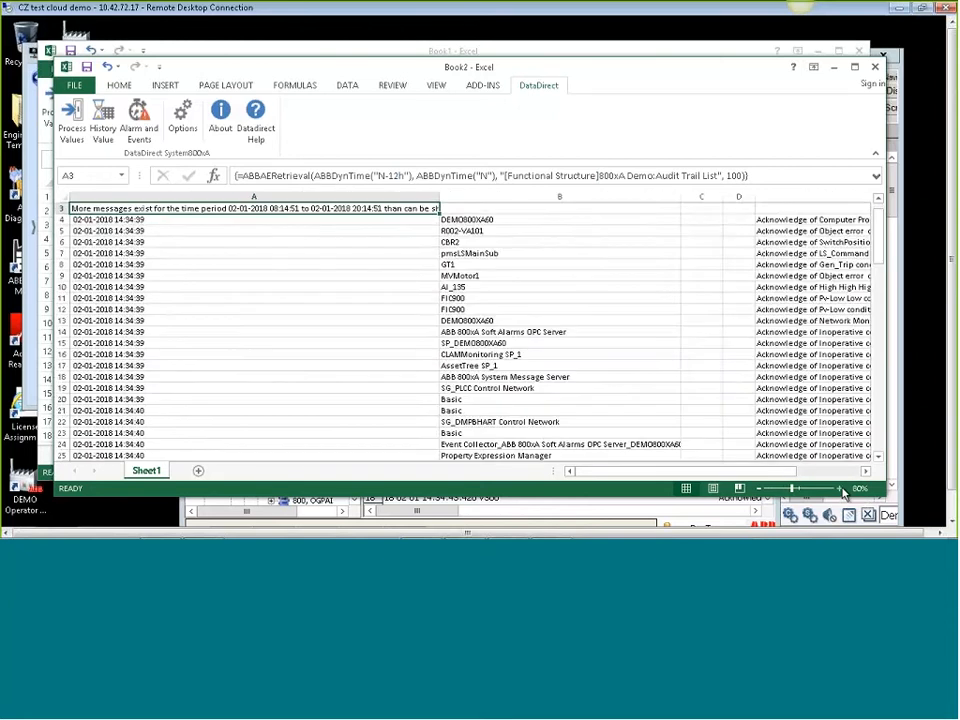
left_click(841, 489)
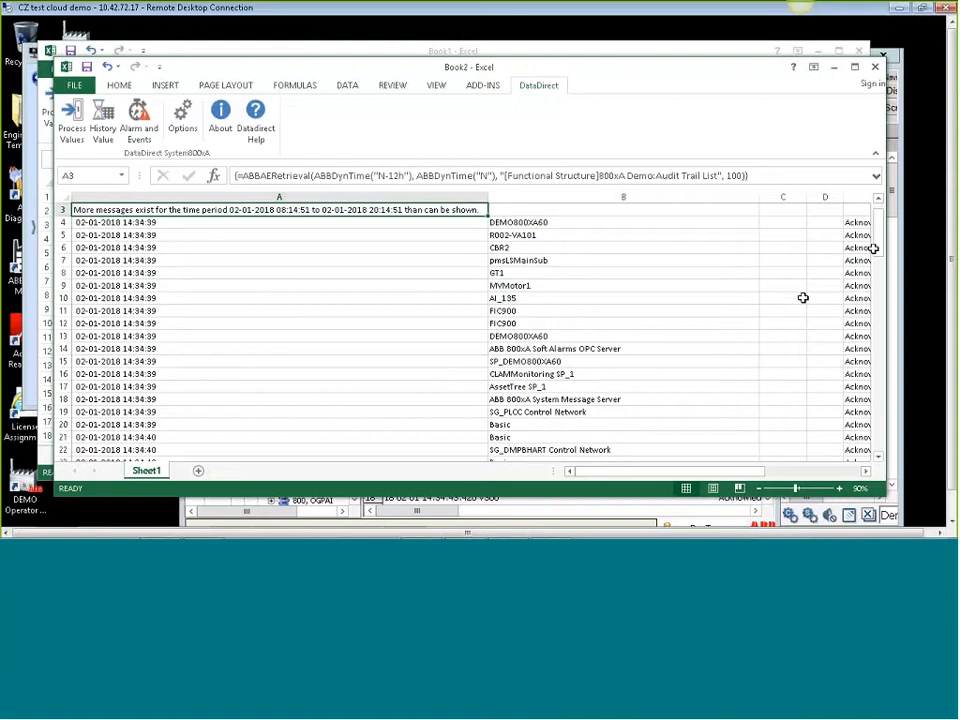
scroll(882, 325, "down", 18)
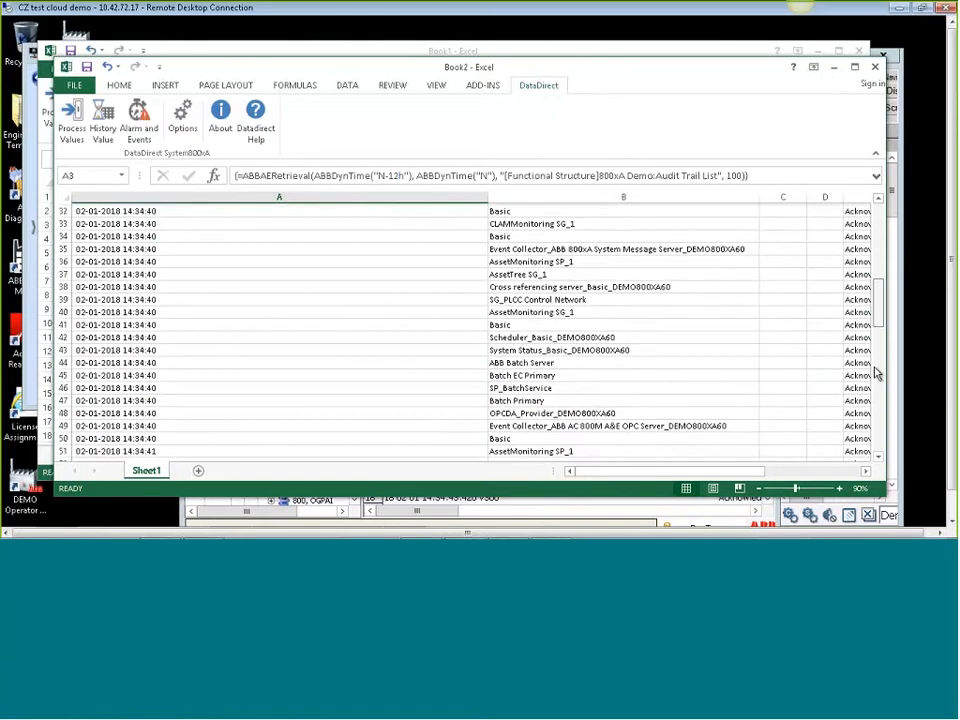
scroll(872, 418, "down", 9)
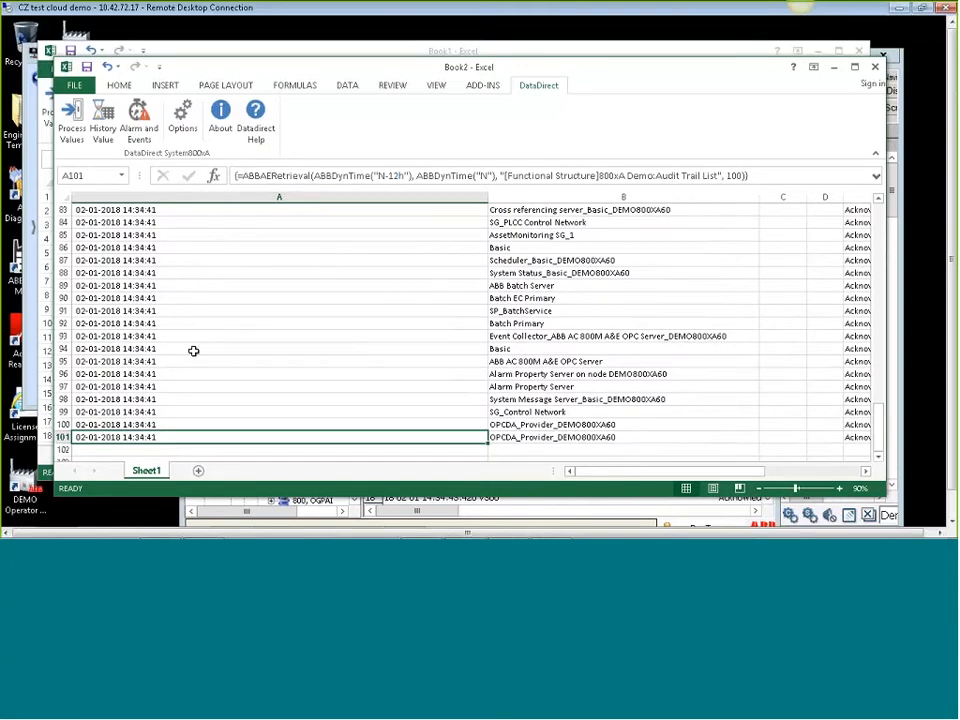
left_click(172, 447)
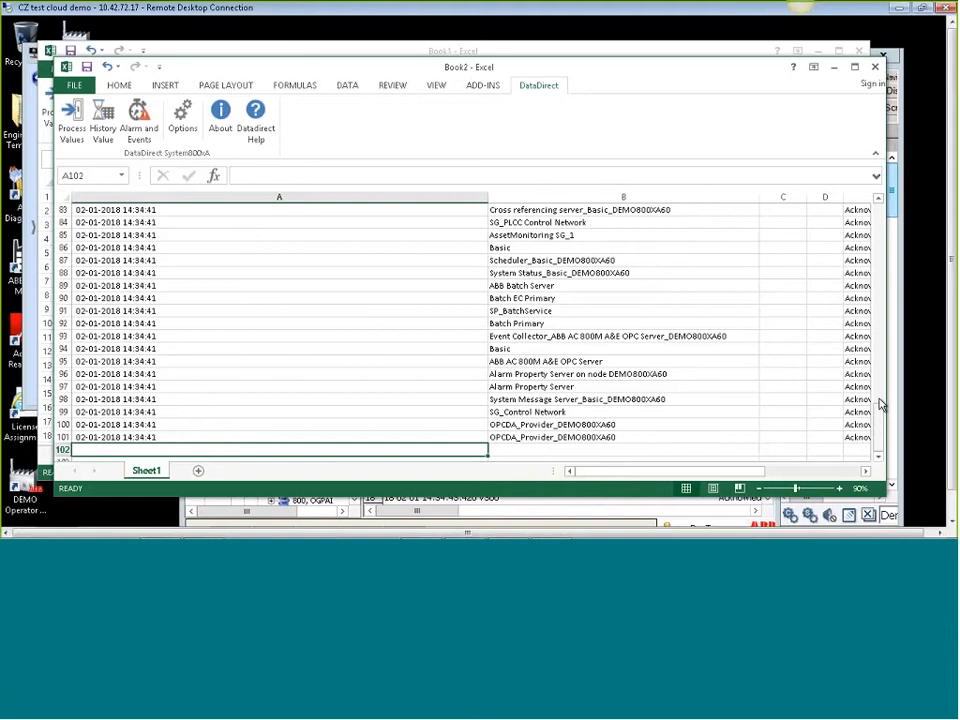
left_click_drag(876, 420, 876, 205)
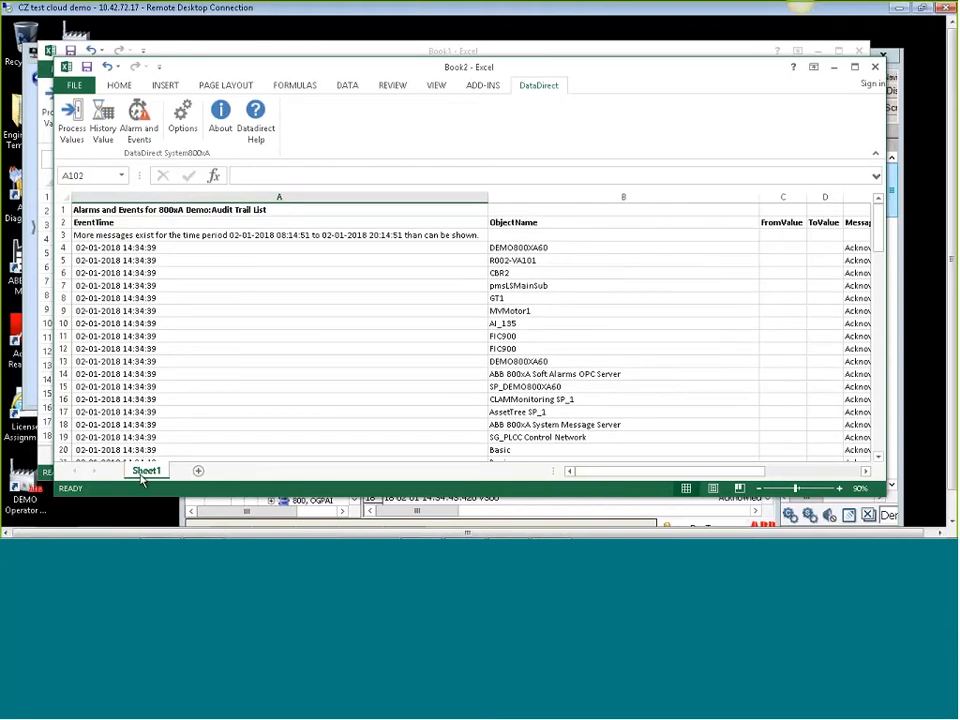
Add a new worksheet and start an Alarms and Events query there on the 800xA Demo Audit Trail List.
left_click(198, 470)
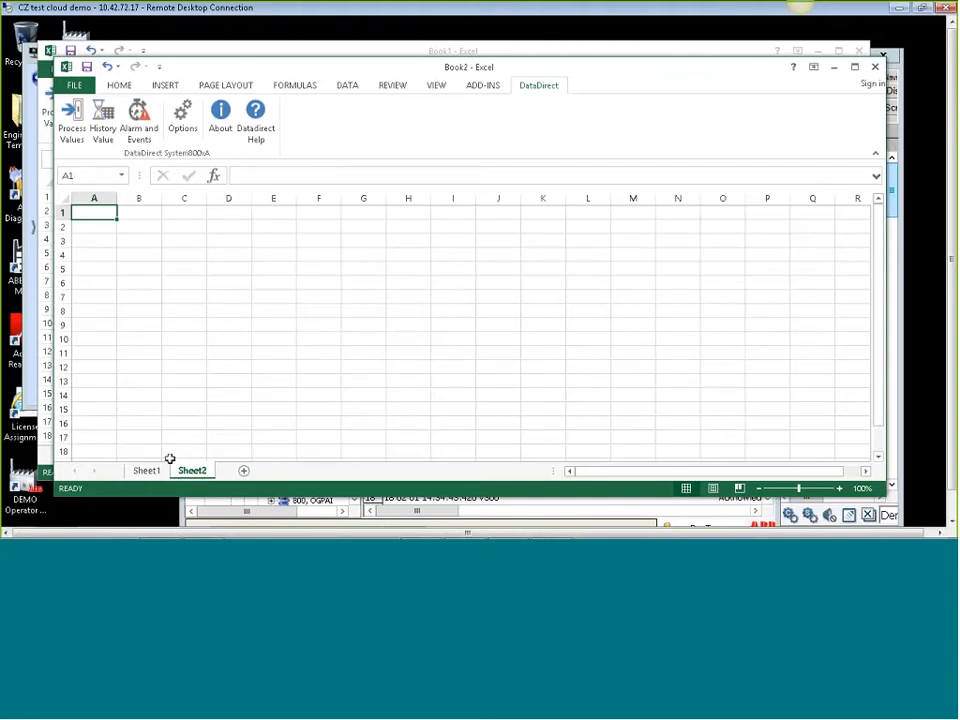
left_click(139, 118)
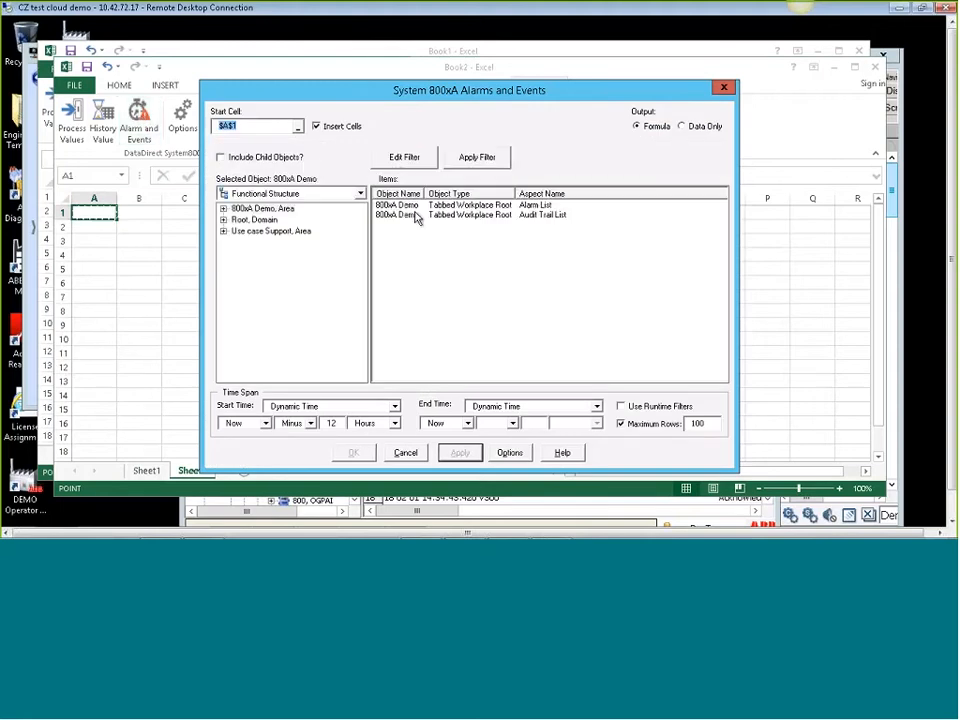
left_click(412, 215)
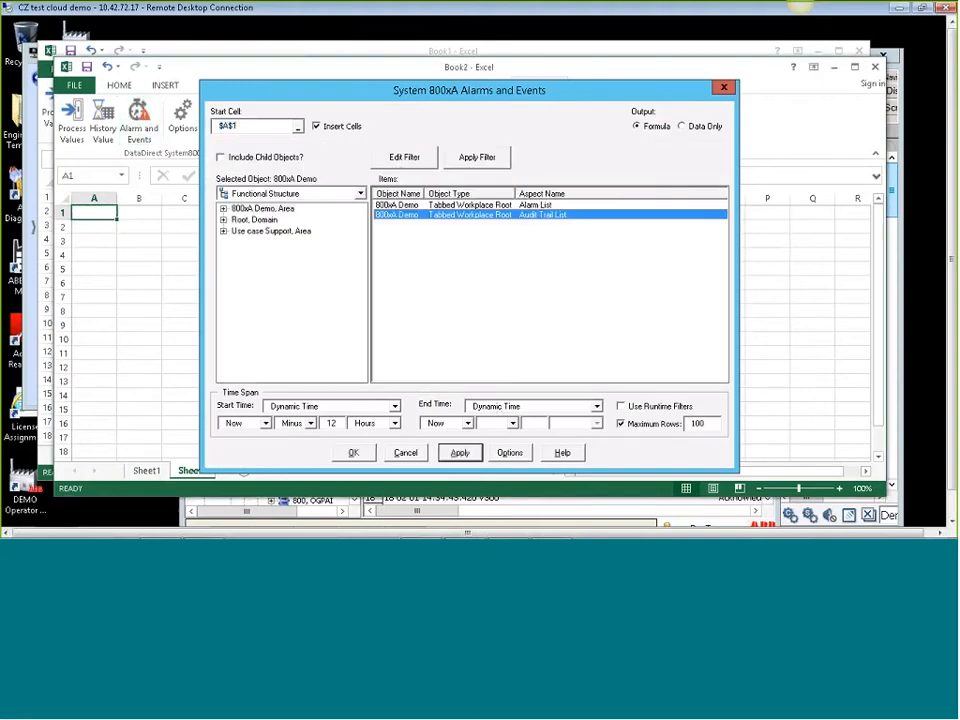
Set the query's maximum rows to 500 and its start time to Now minus 2 hours, and insert the result.
left_click(697, 423)
double_click(697, 423)
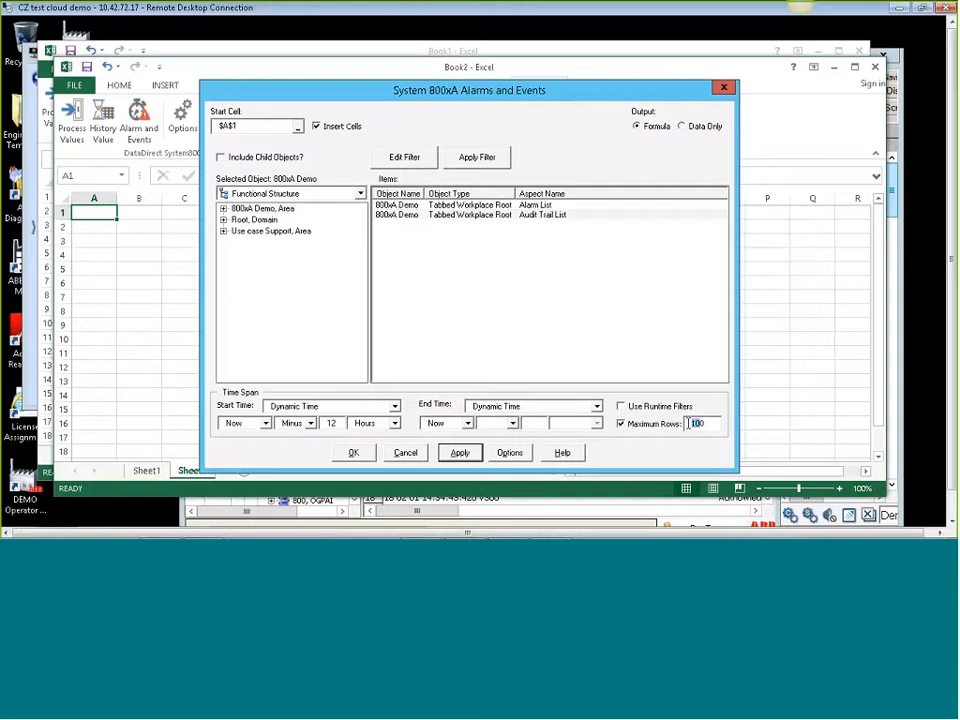
type("500")
double_click(332, 423)
type("2")
left_click(352, 454)
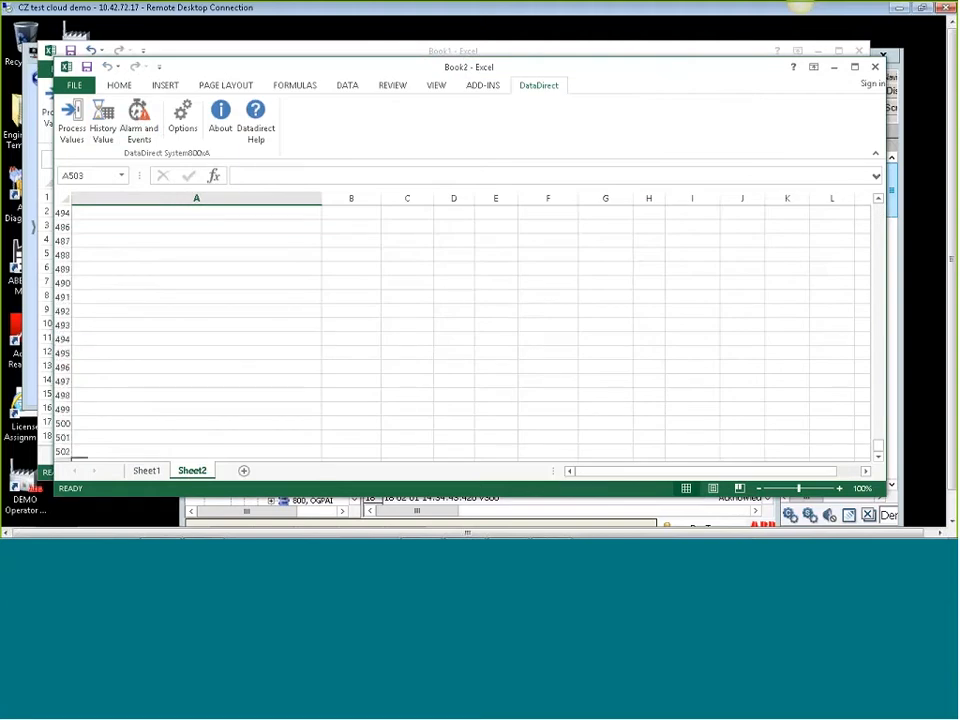
Check the query result on Sheet2 from the last rows back up to the headings.
scroll(210, 306, "up", 1)
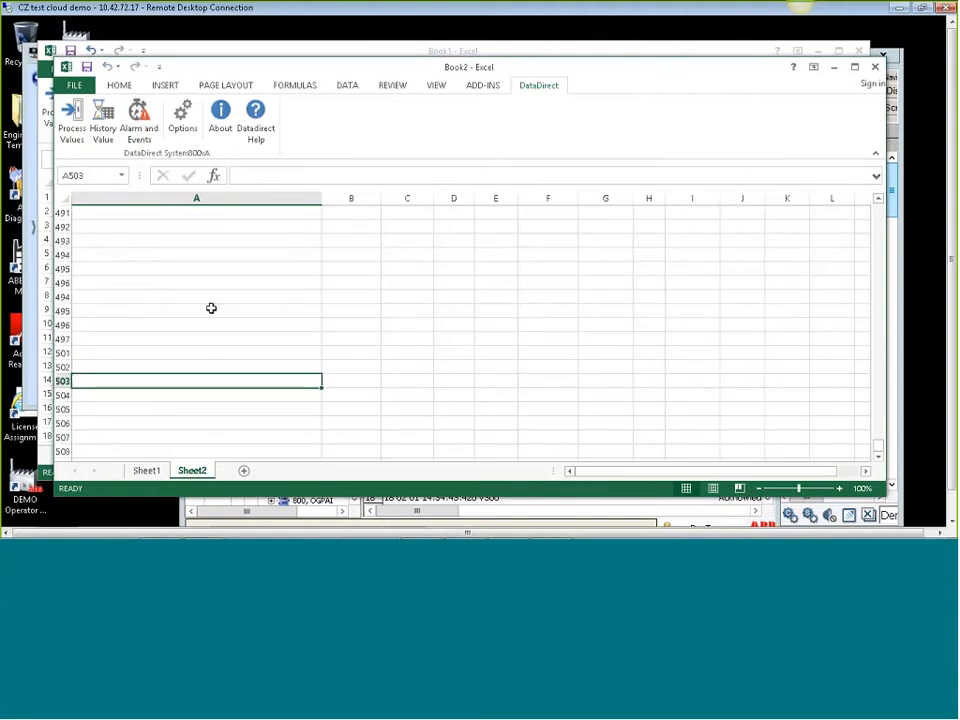
left_click(176, 356)
left_click(191, 336)
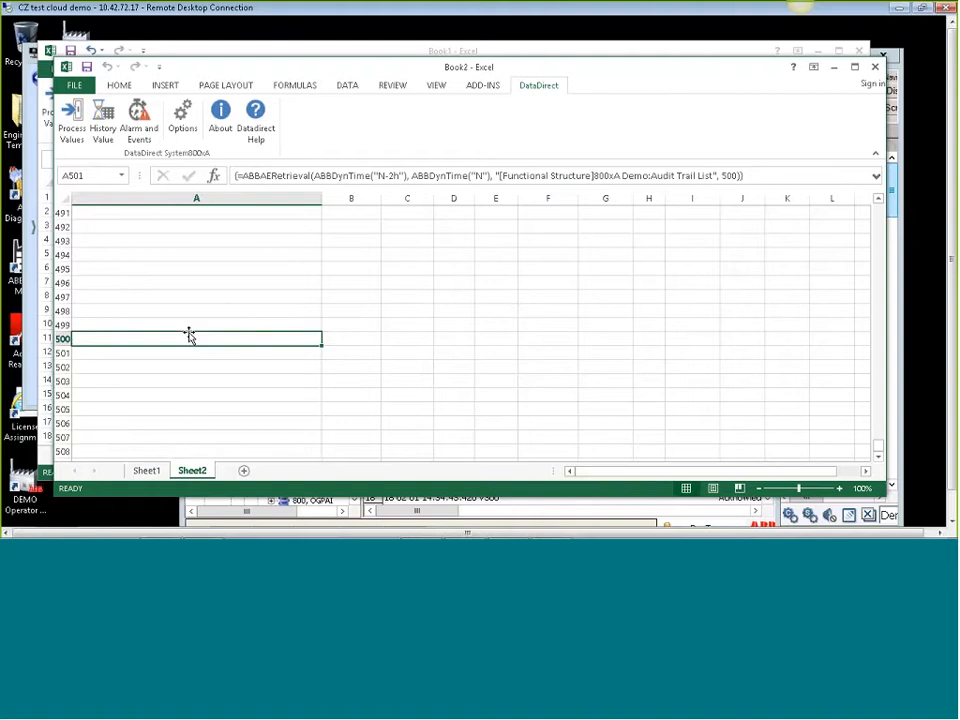
scroll(195, 341, "up", 5)
scroll(193, 341, "up", 20)
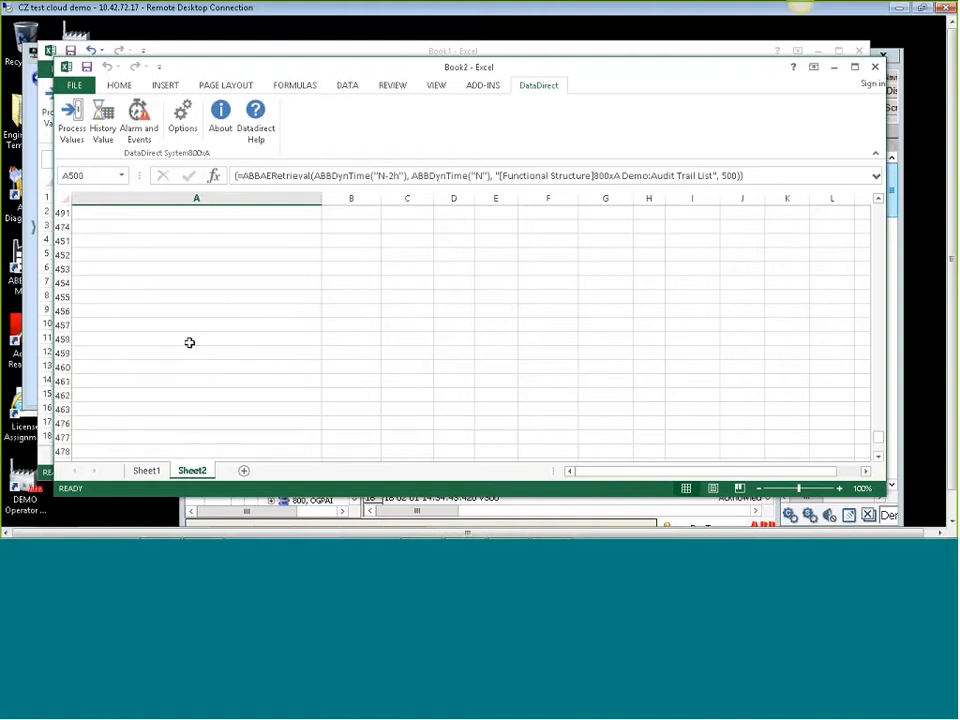
scroll(183, 347, "up", 17)
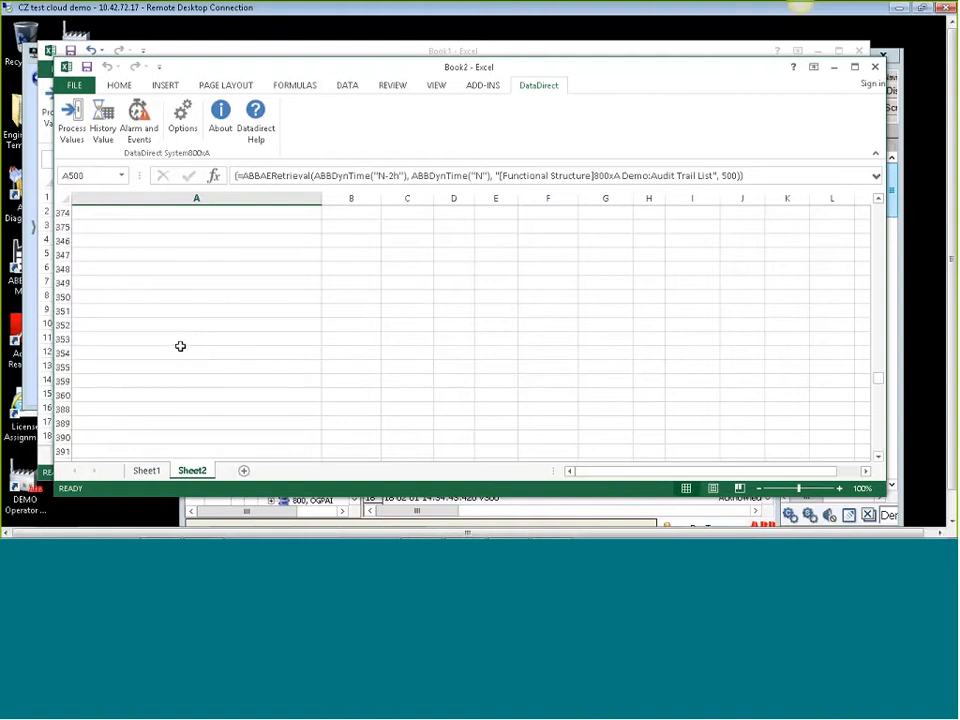
left_click_drag(873, 370, 870, 204)
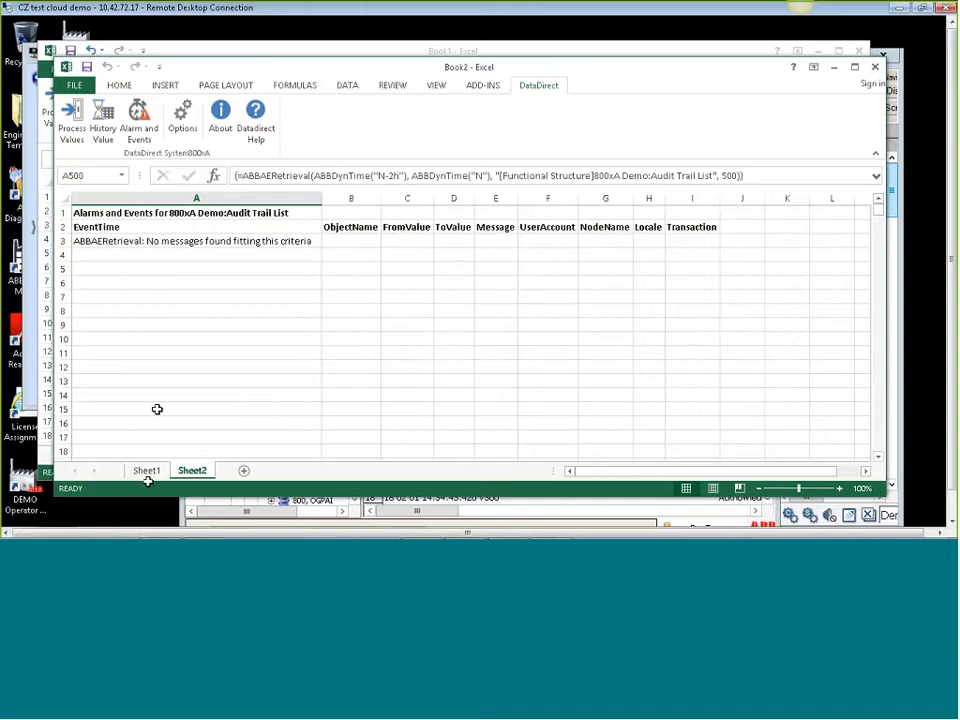
Delete Sheet2 with the two-hour query from the workbook.
right_click(193, 472)
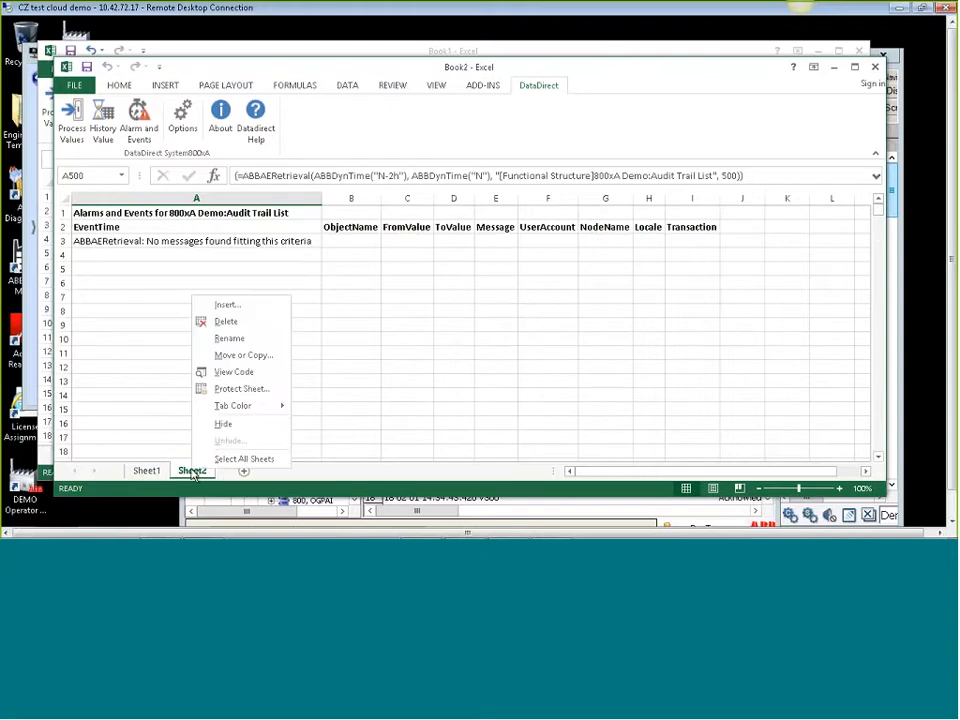
left_click(226, 321)
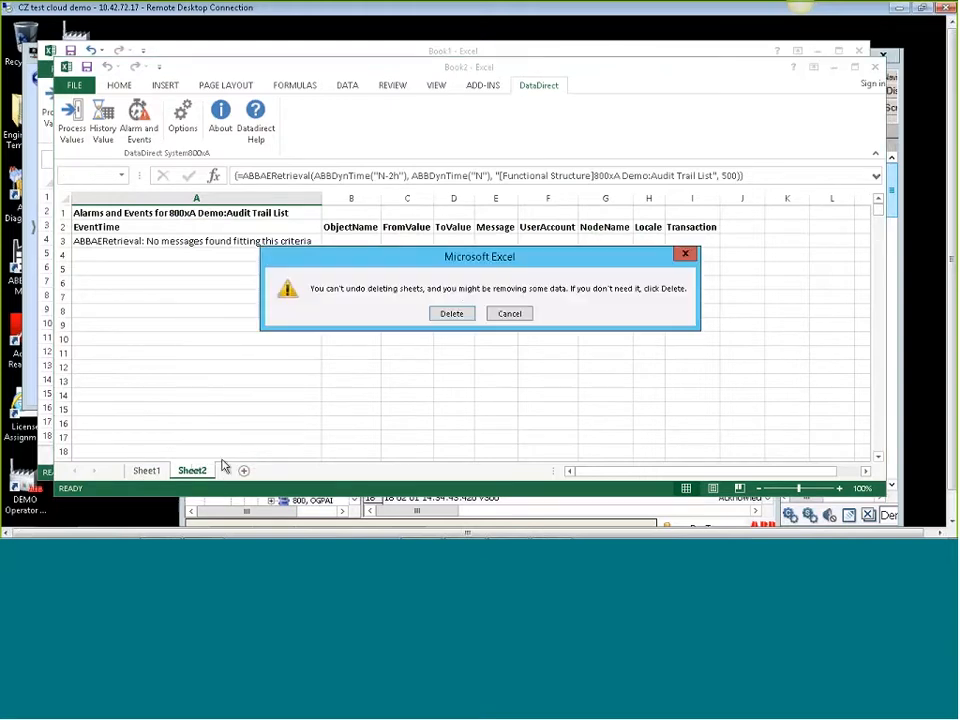
left_click(452, 313)
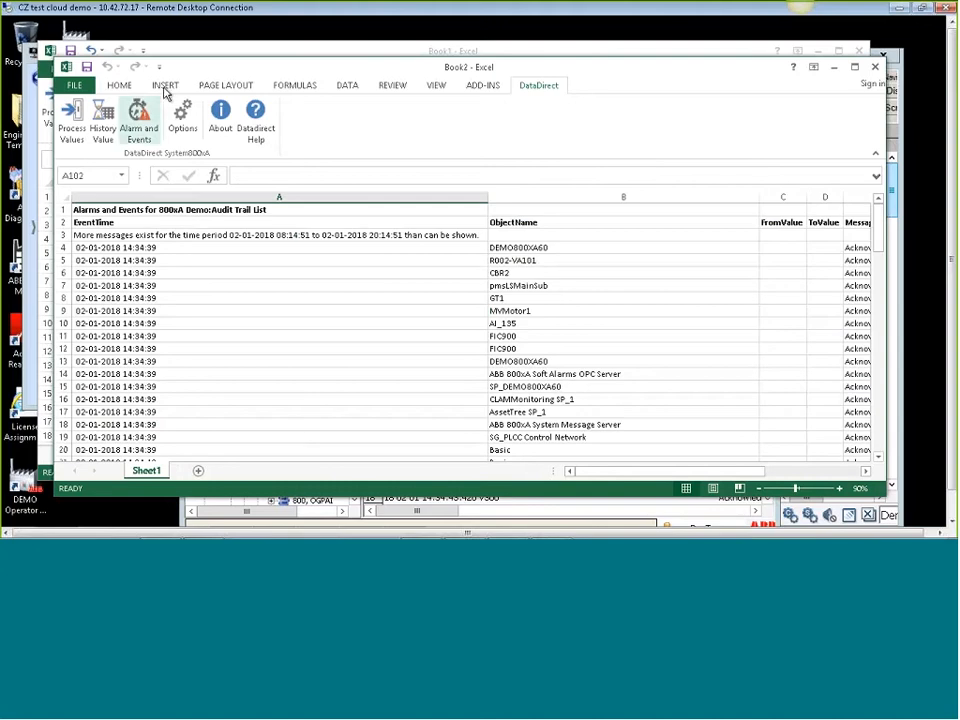
Add a new worksheet and insert the 800xA Demo Audit Trail List events there, with the start time set to Now minus 12 hours.
left_click(198, 470)
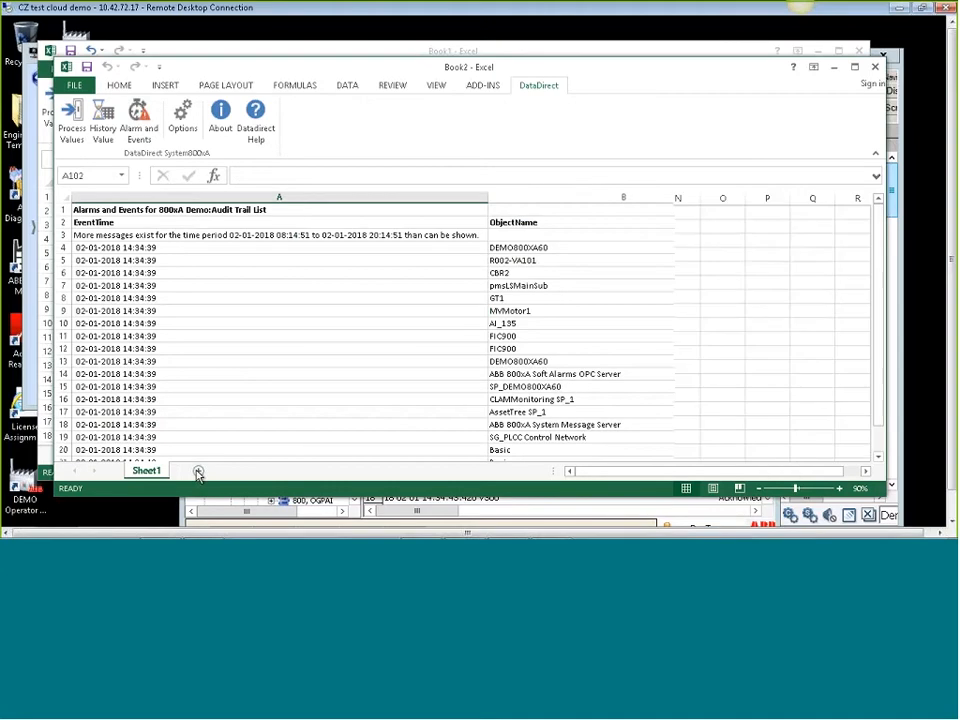
left_click(142, 120)
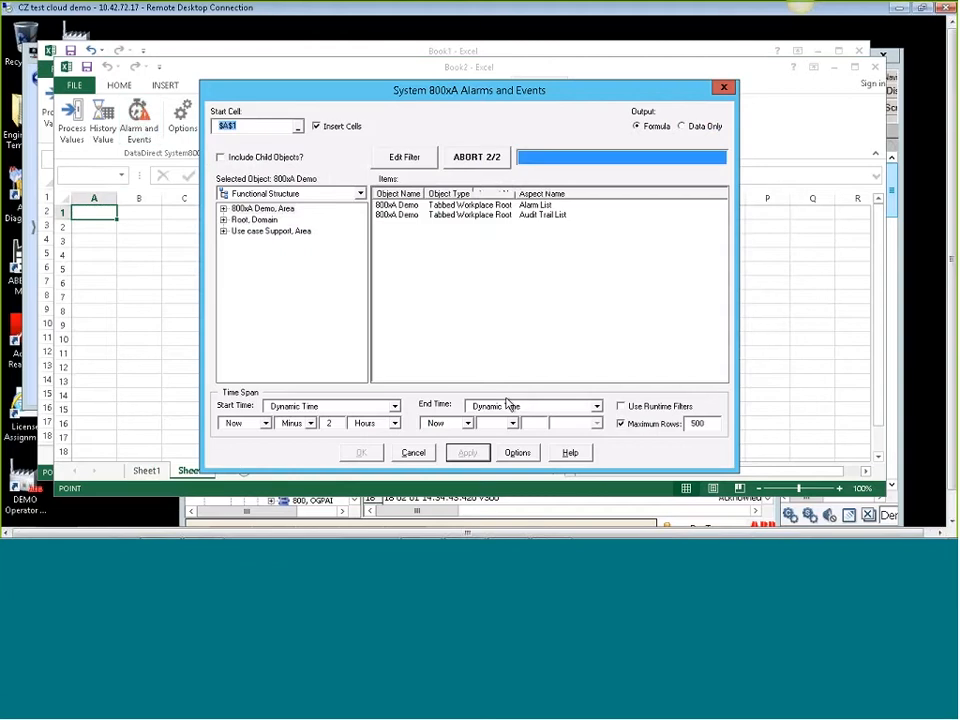
left_click(336, 423)
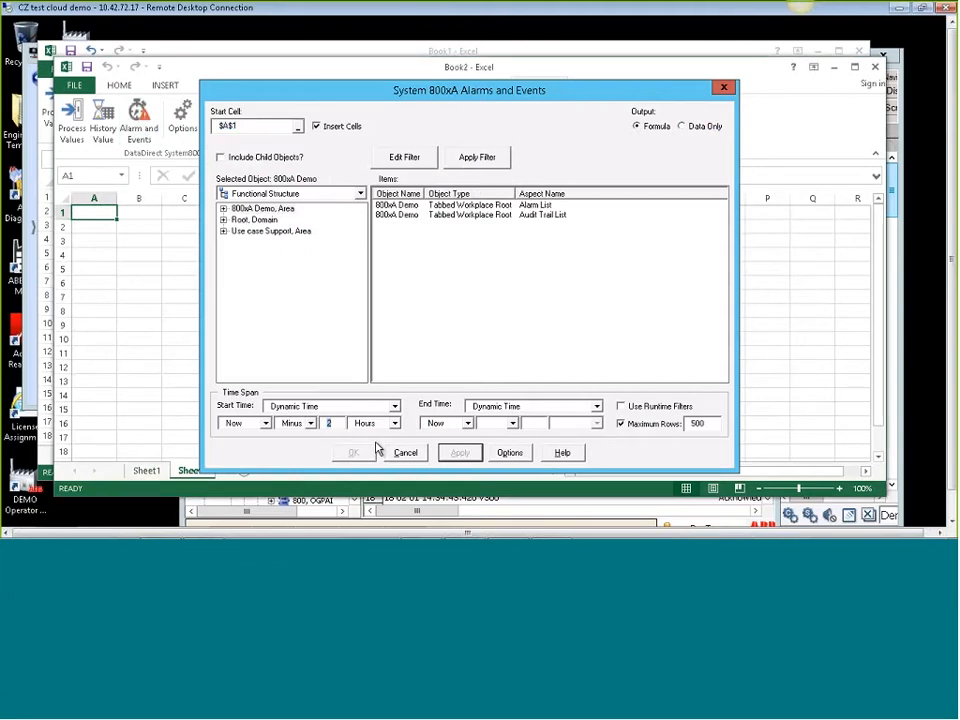
key("BackSpace")
type("12")
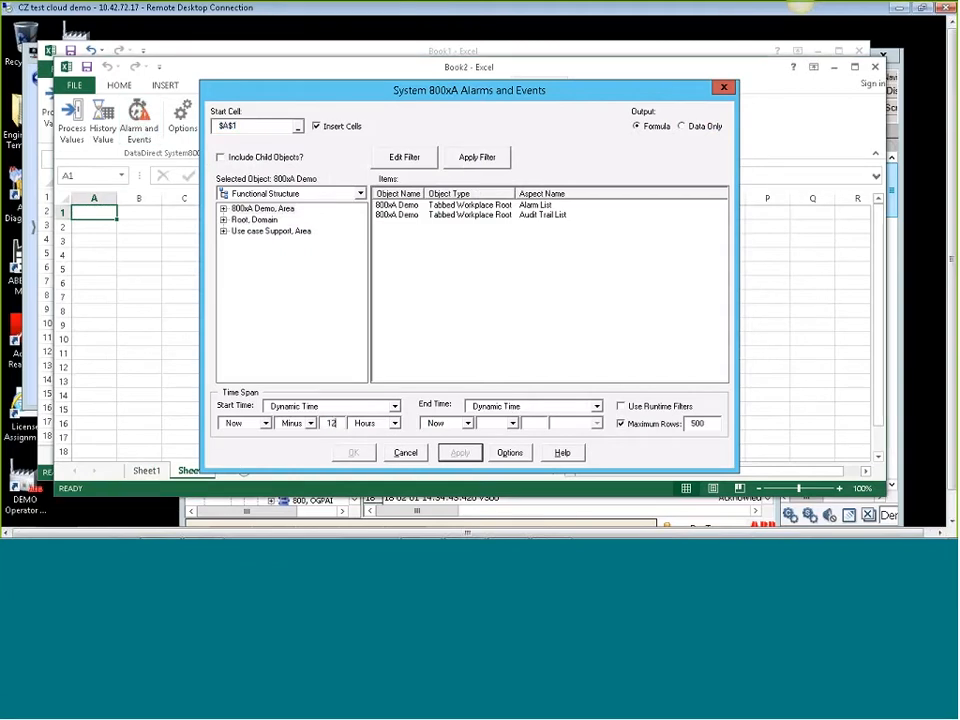
left_click(407, 216)
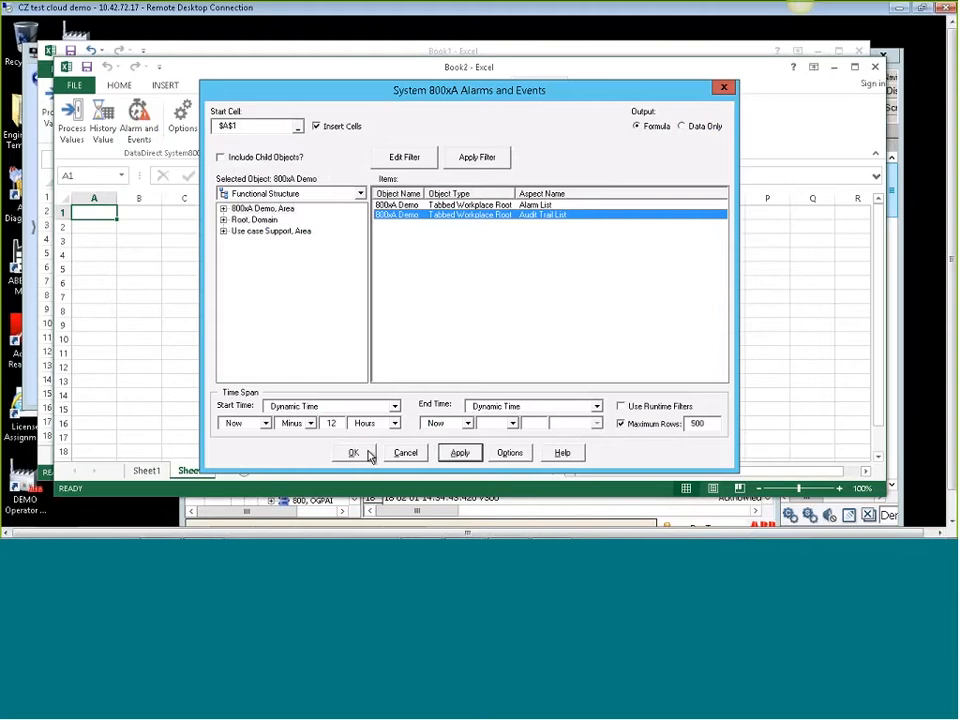
left_click(362, 452)
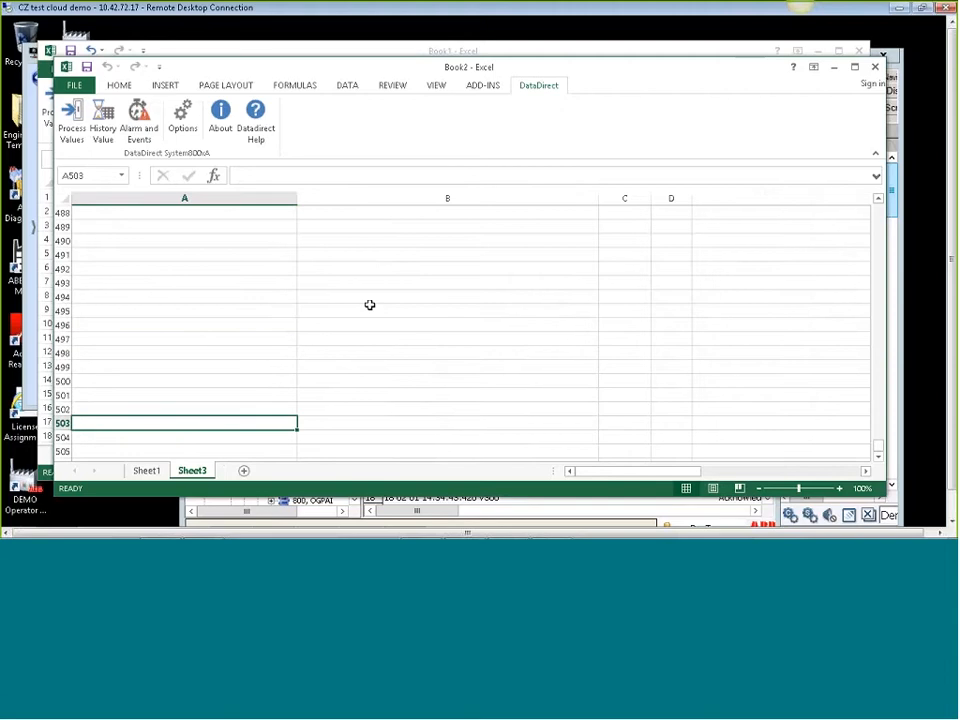
Review the retrieved audit trail rows from the last entries up to the headings, and delete Sheet1.
scroll(479, 298, "up", 14)
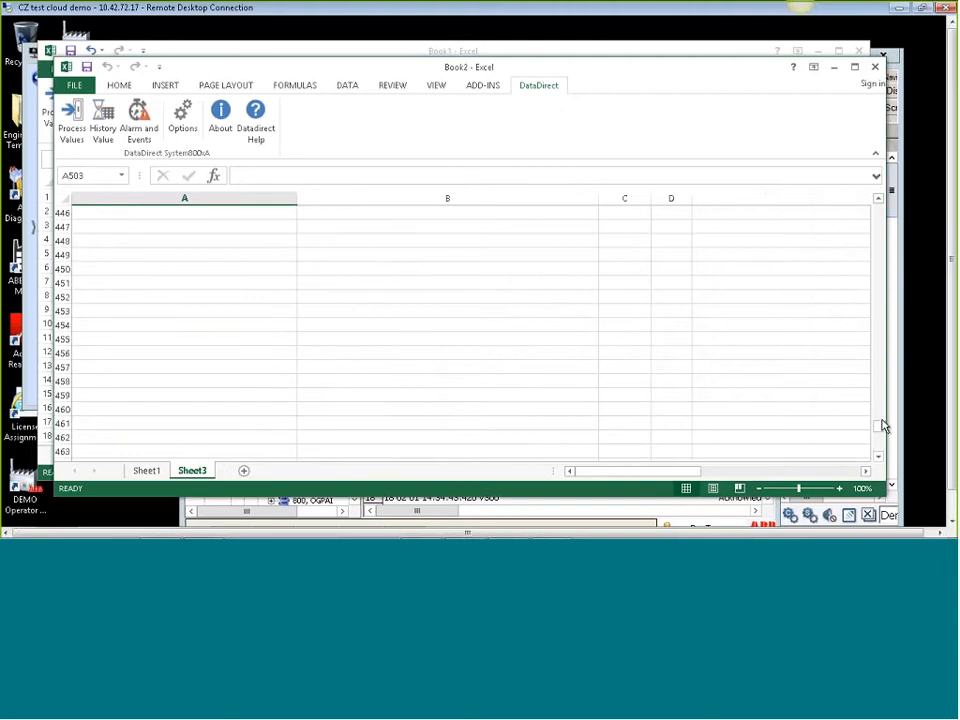
left_click_drag(881, 428, 910, 292)
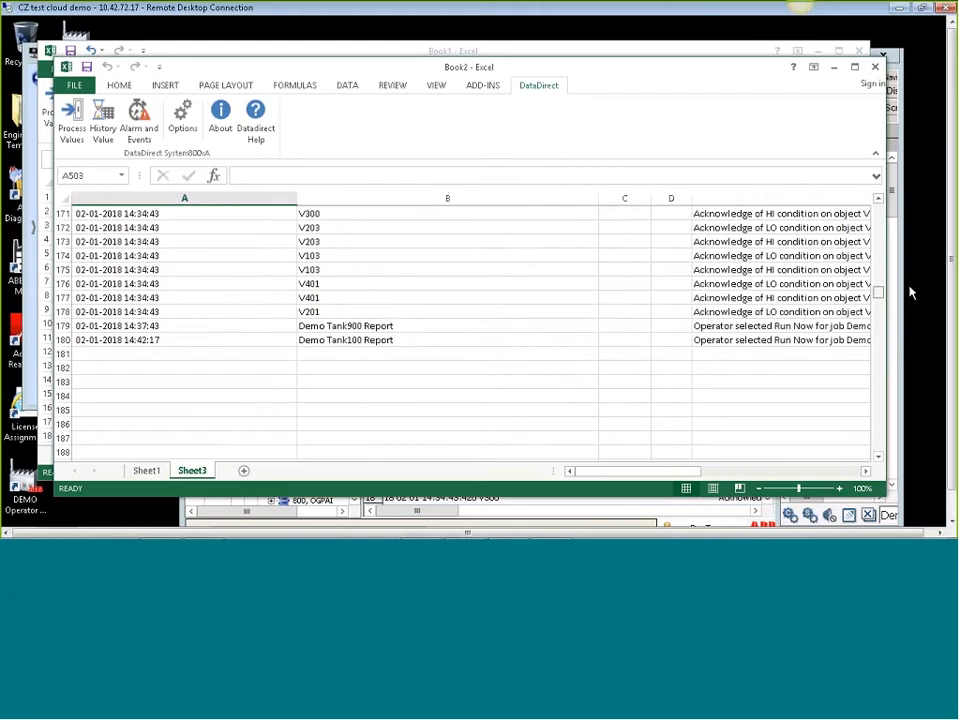
scroll(670, 305, "up", 3)
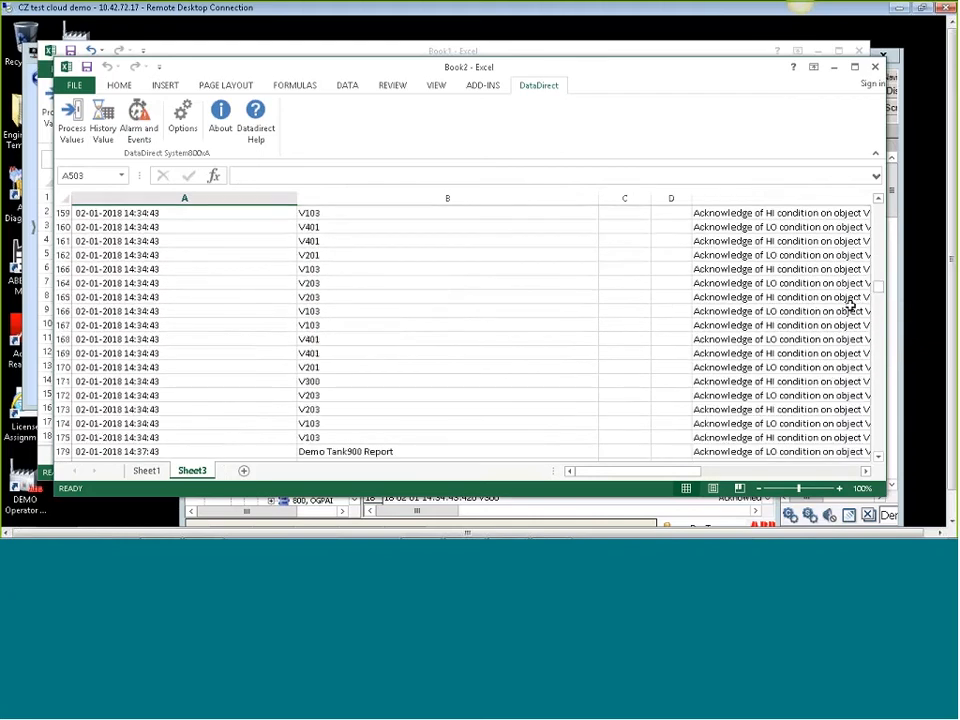
left_click_drag(879, 292, 878, 202)
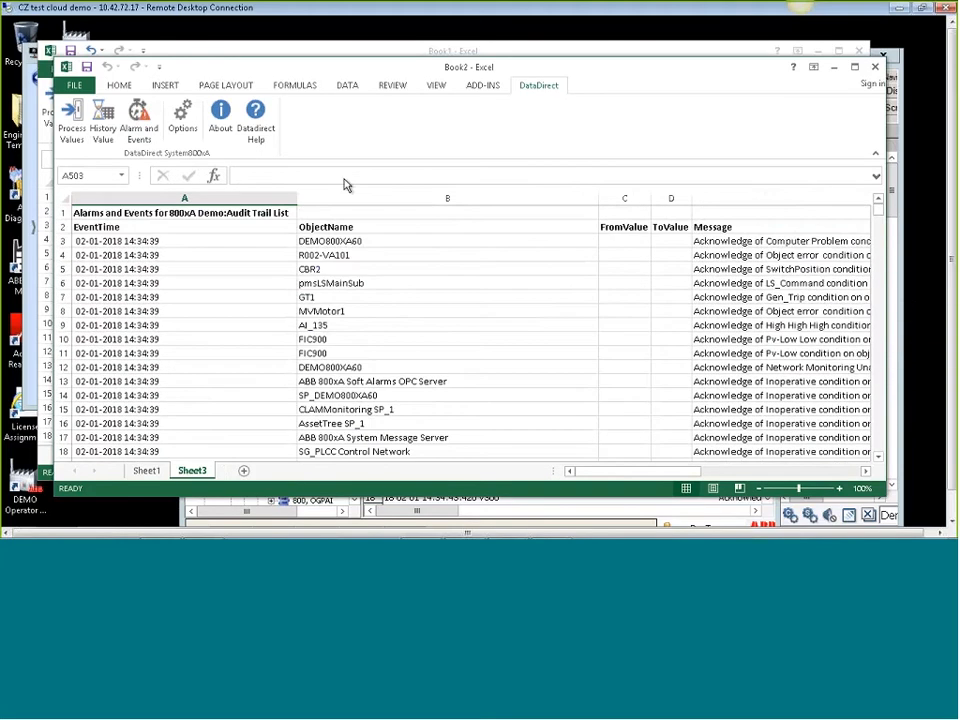
right_click(146, 472)
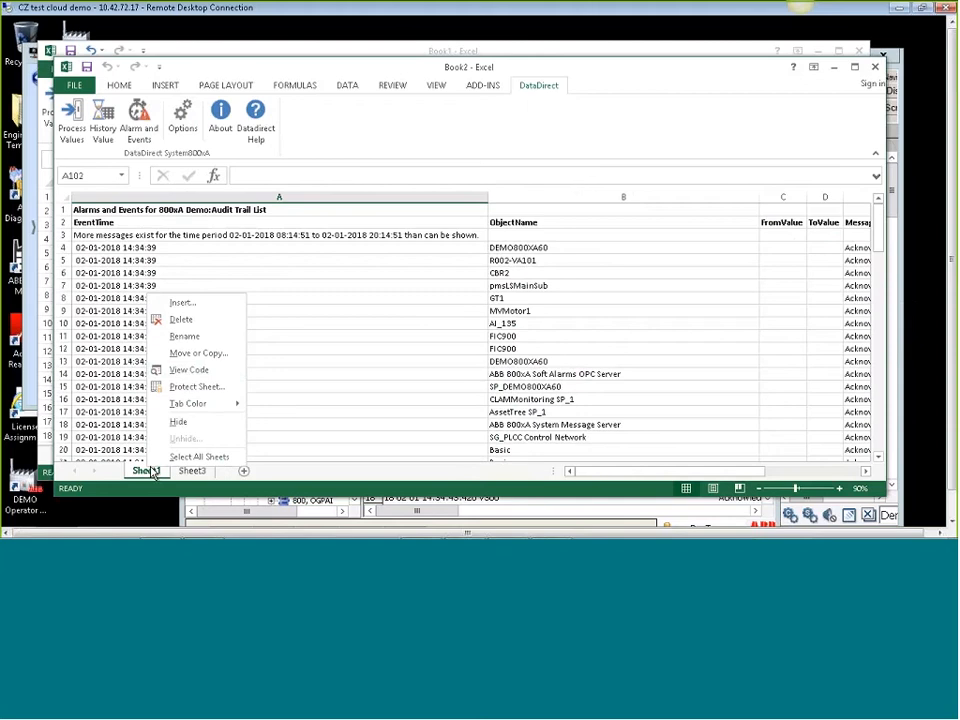
left_click(188, 320)
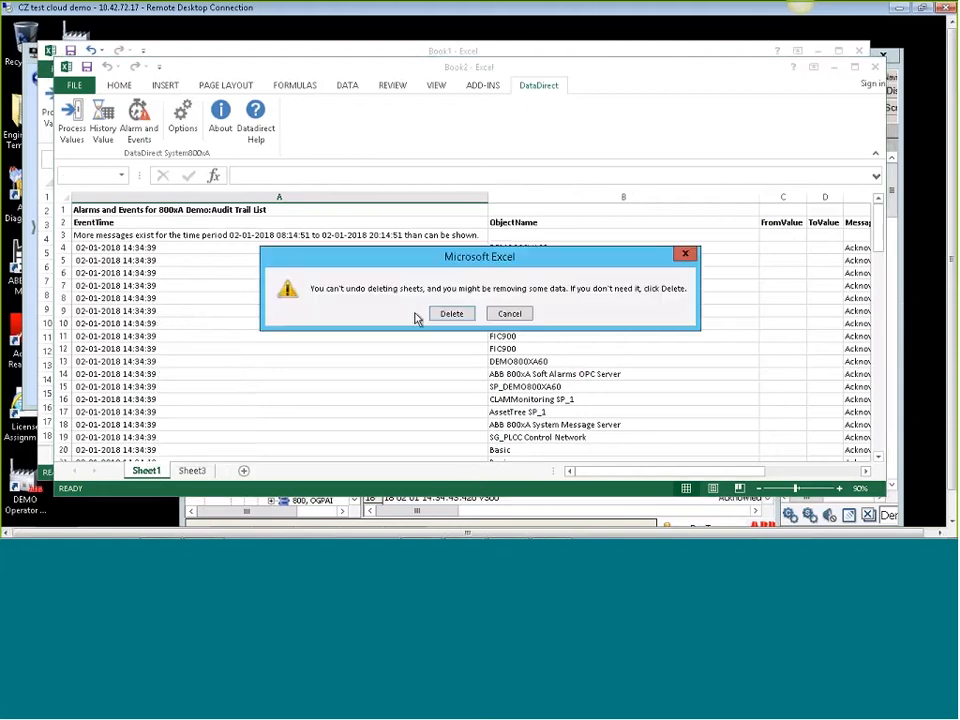
left_click(450, 310)
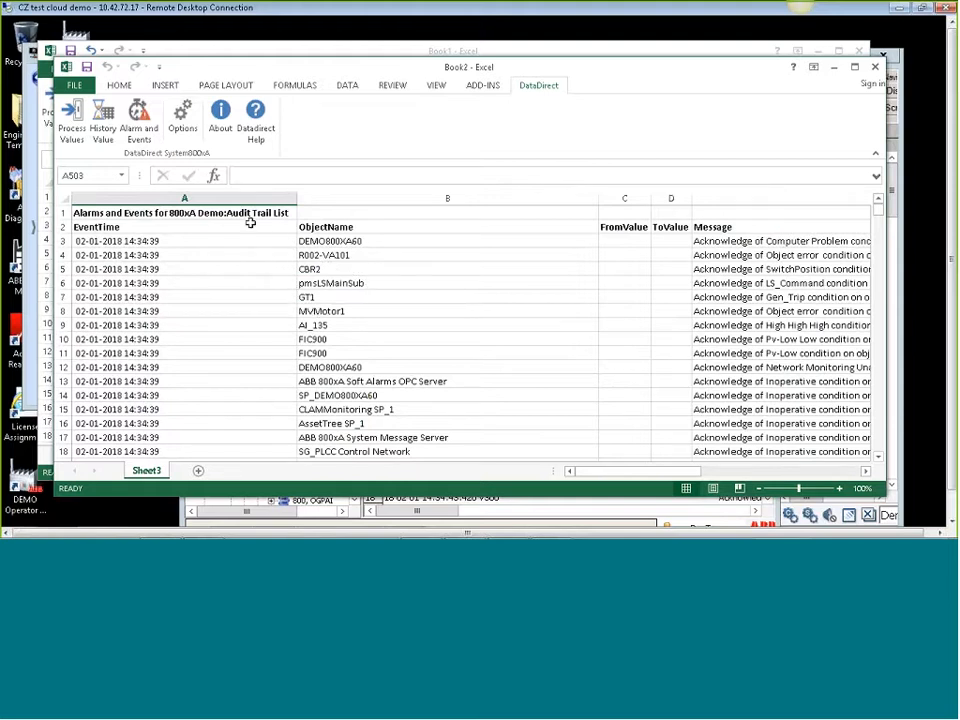
Save the workbook to the Desktop as 12hrAuditList.
left_click(76, 86)
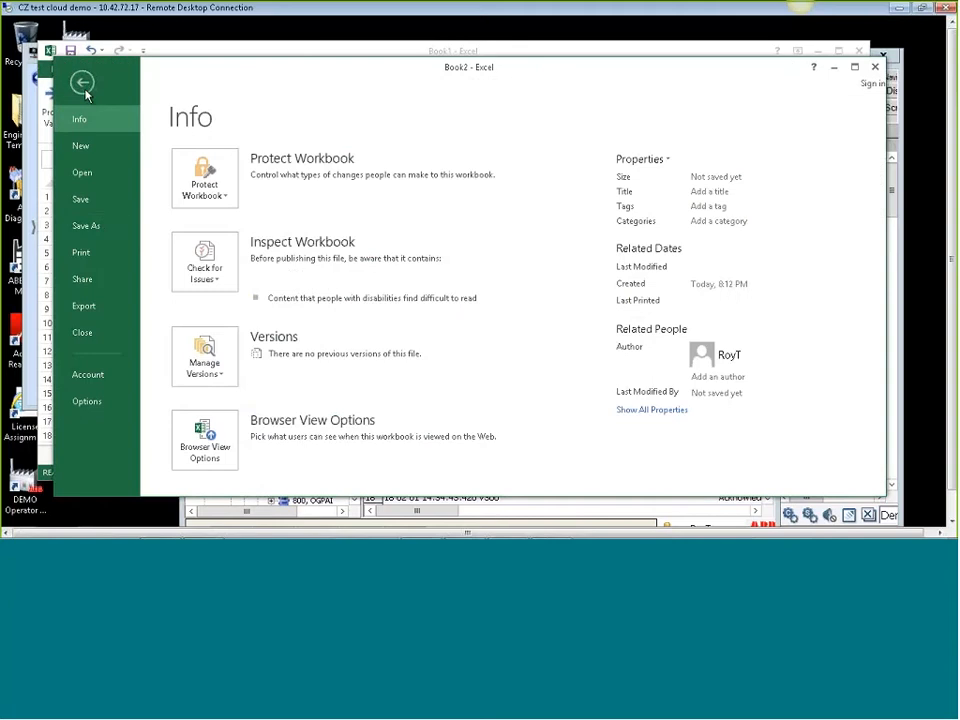
left_click(104, 230)
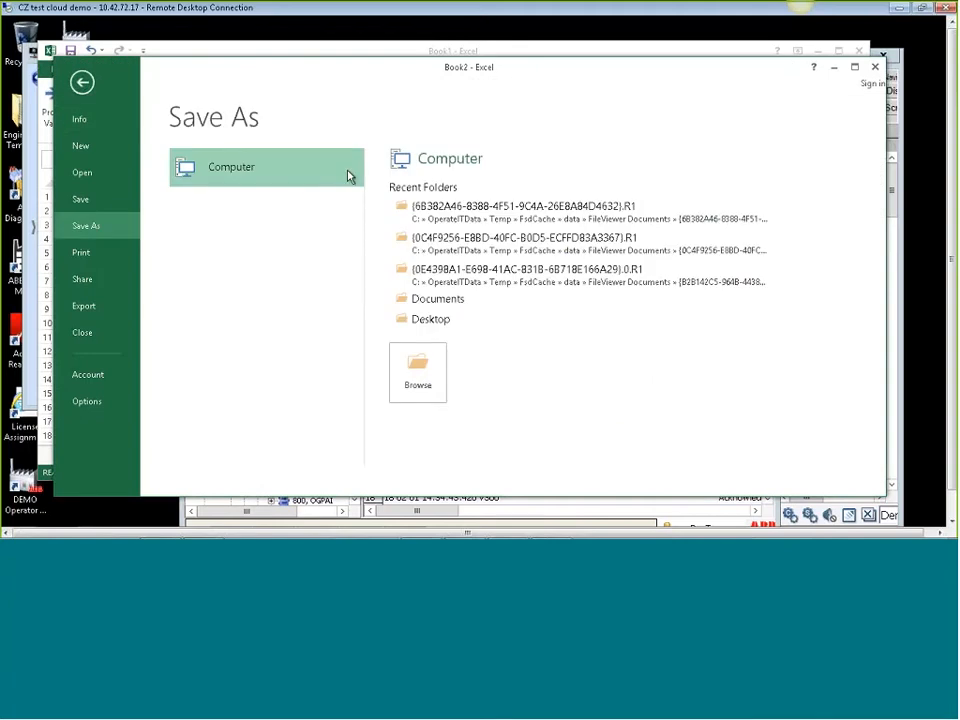
left_click(429, 320)
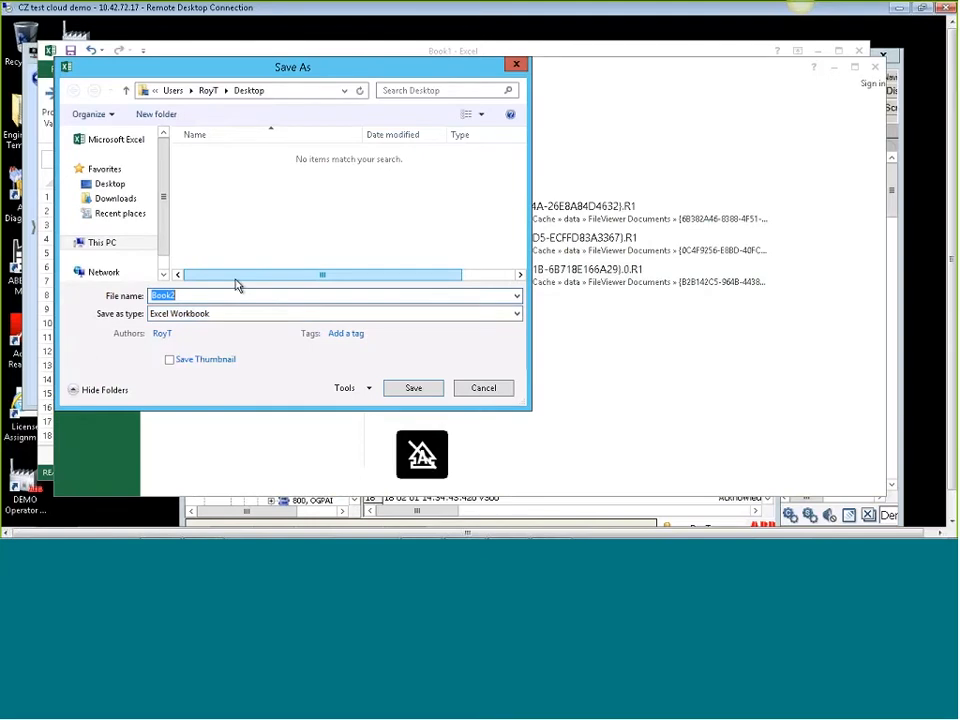
type("12hrAudit")
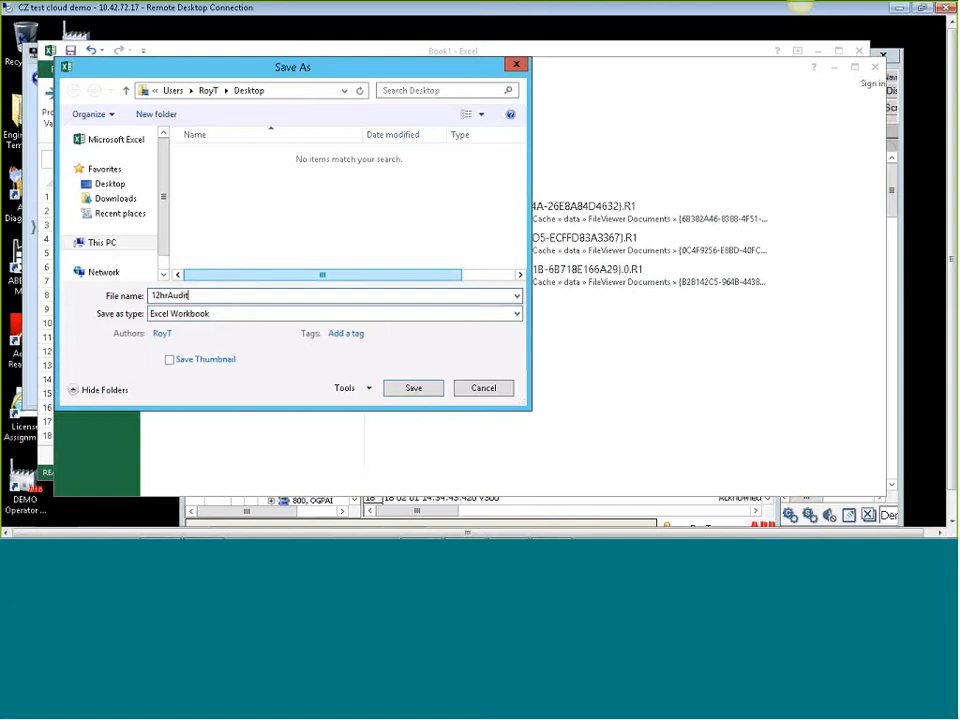
type("List")
key("Return")
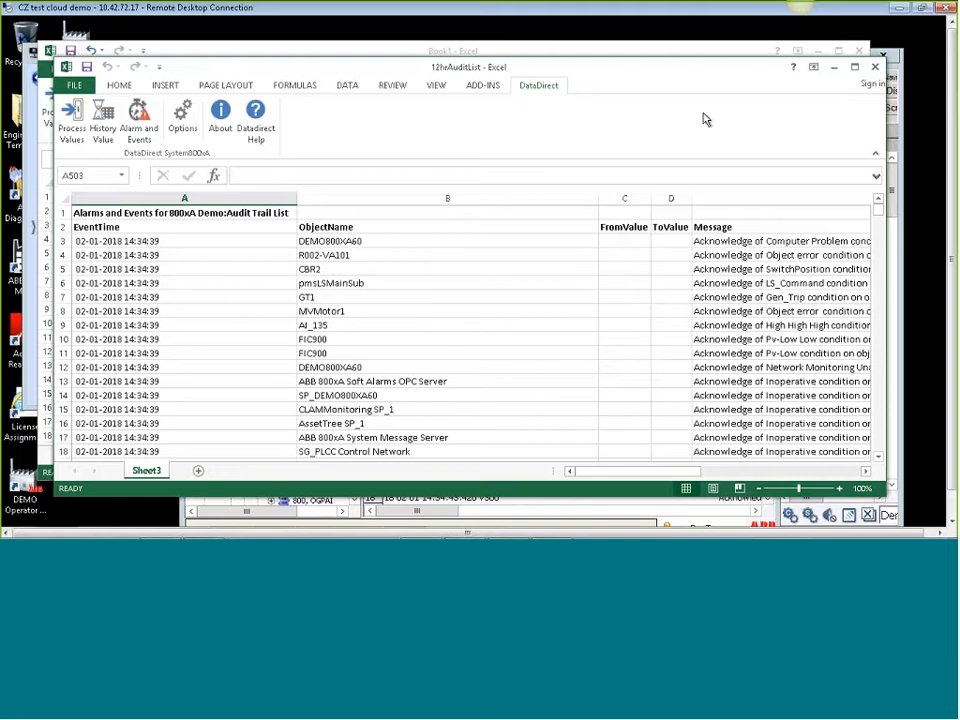
Close the 12hrAuditList workbook, and close Book1 without saving its changes.
left_click(875, 69)
left_click(858, 50)
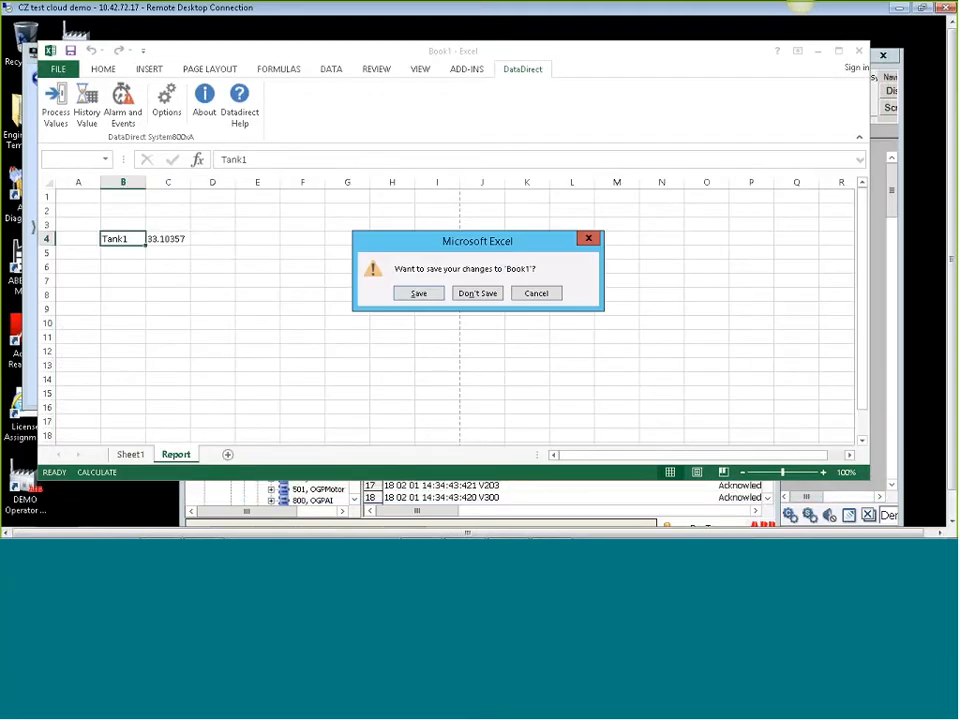
left_click(478, 293)
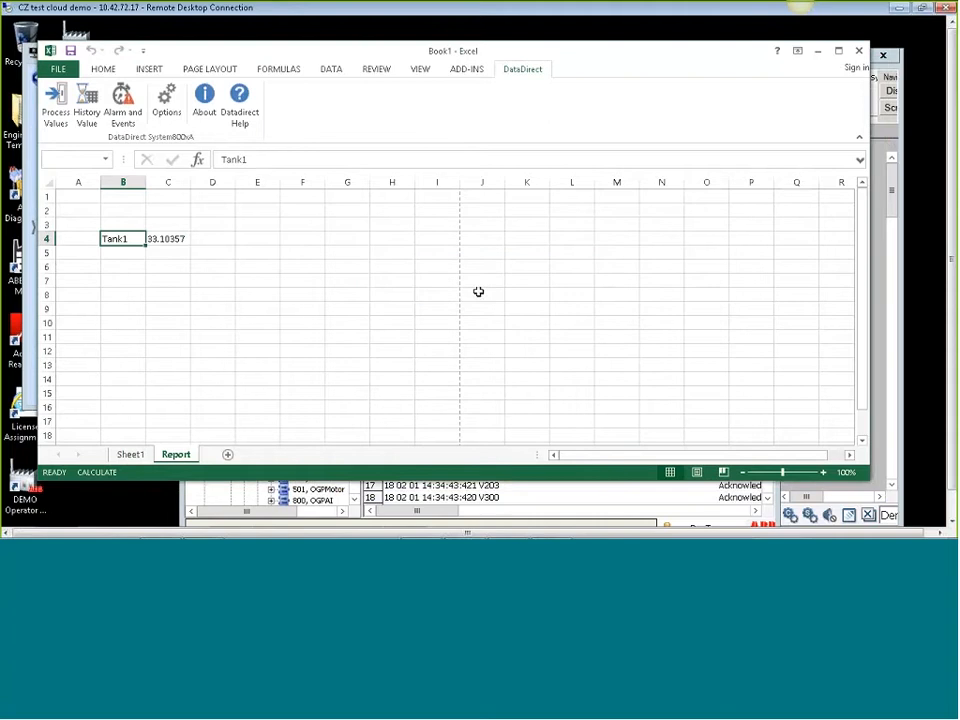
Switch to the PowerPoint presentation, resume the slide show from the current slide, and advance to the Scheduler Service overview slide.
left_click(898, 10)
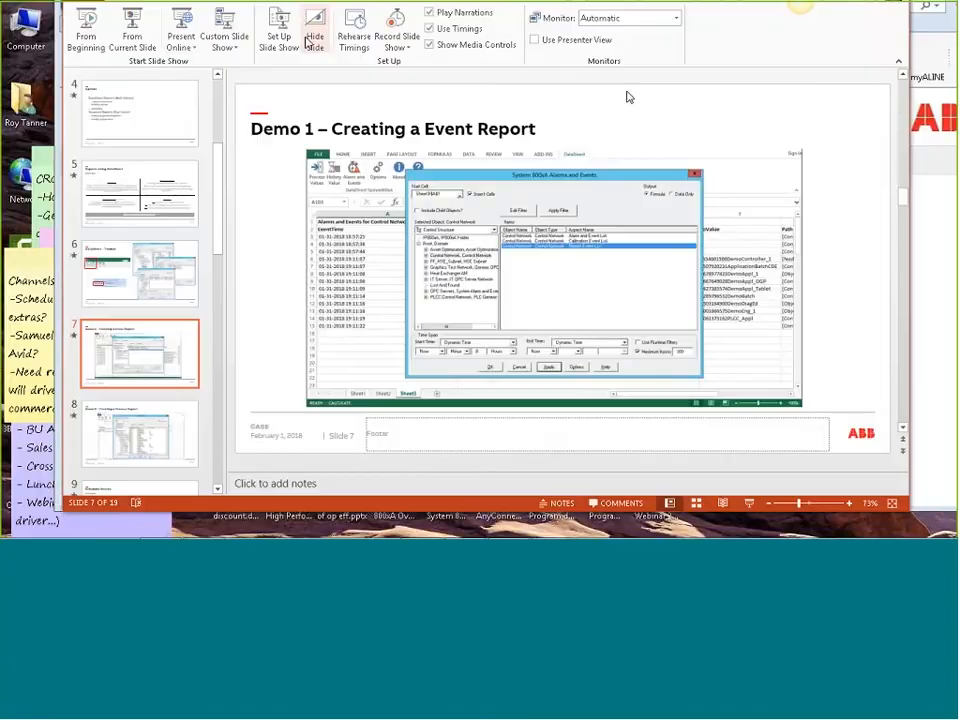
left_click(133, 30)
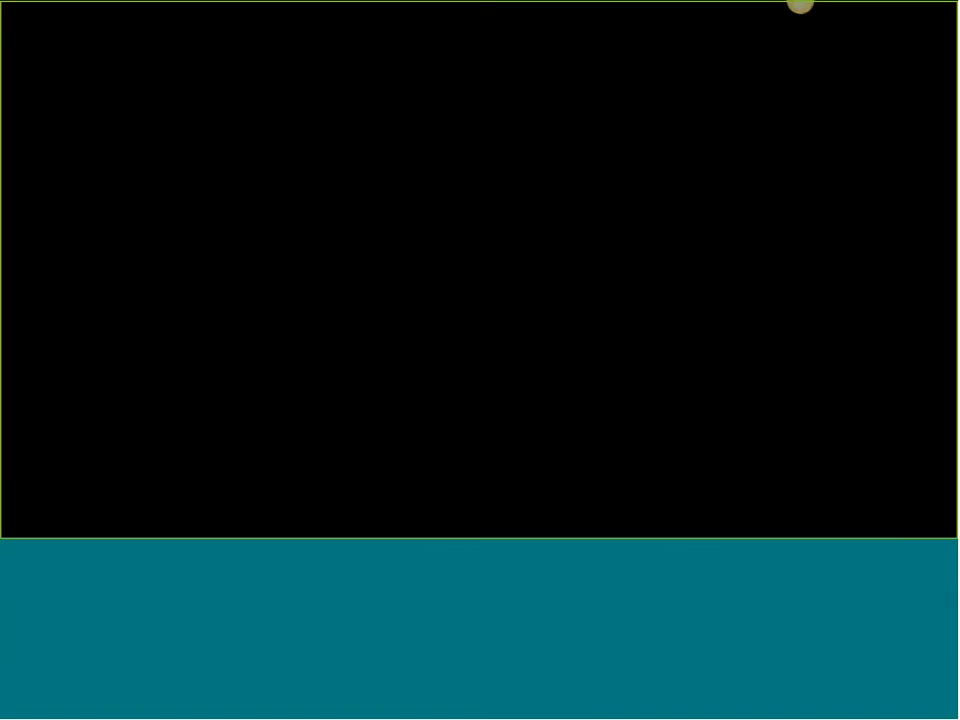
key("Right")
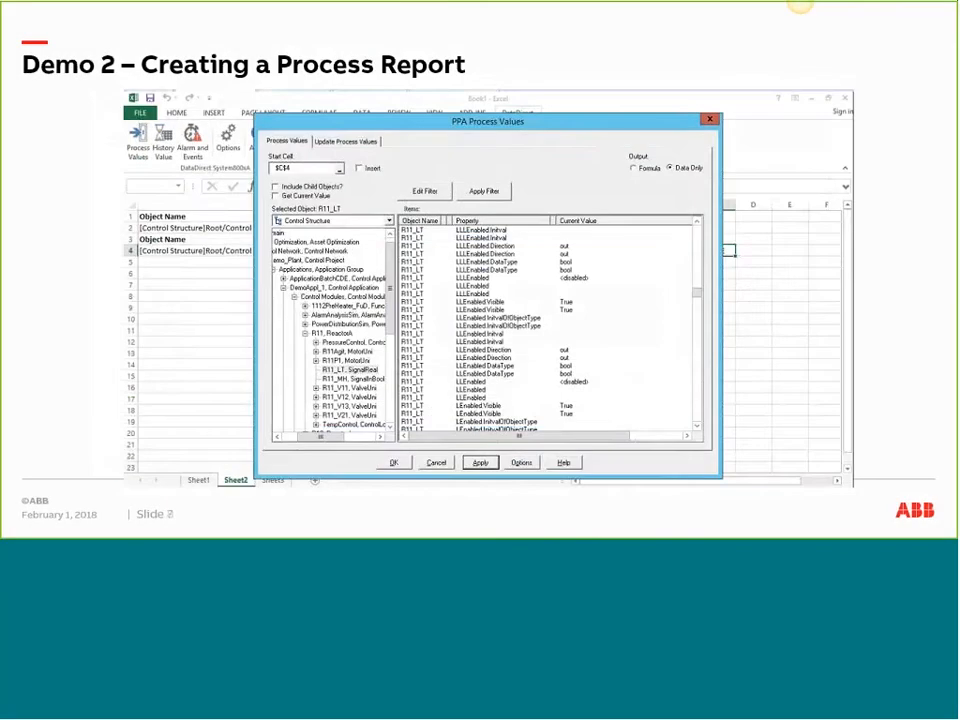
key("Right")
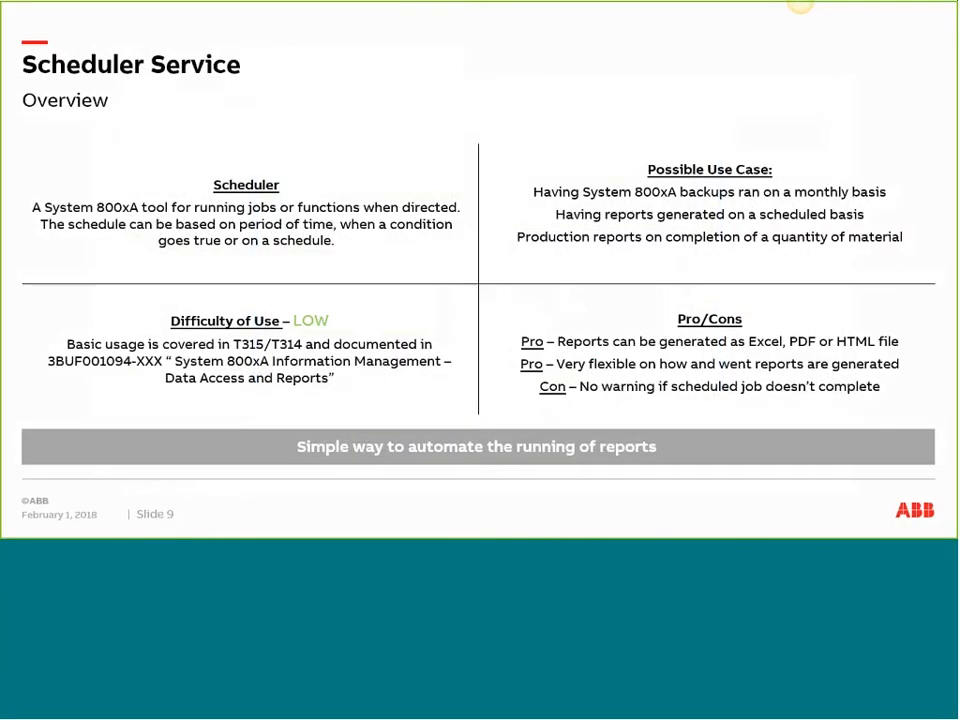
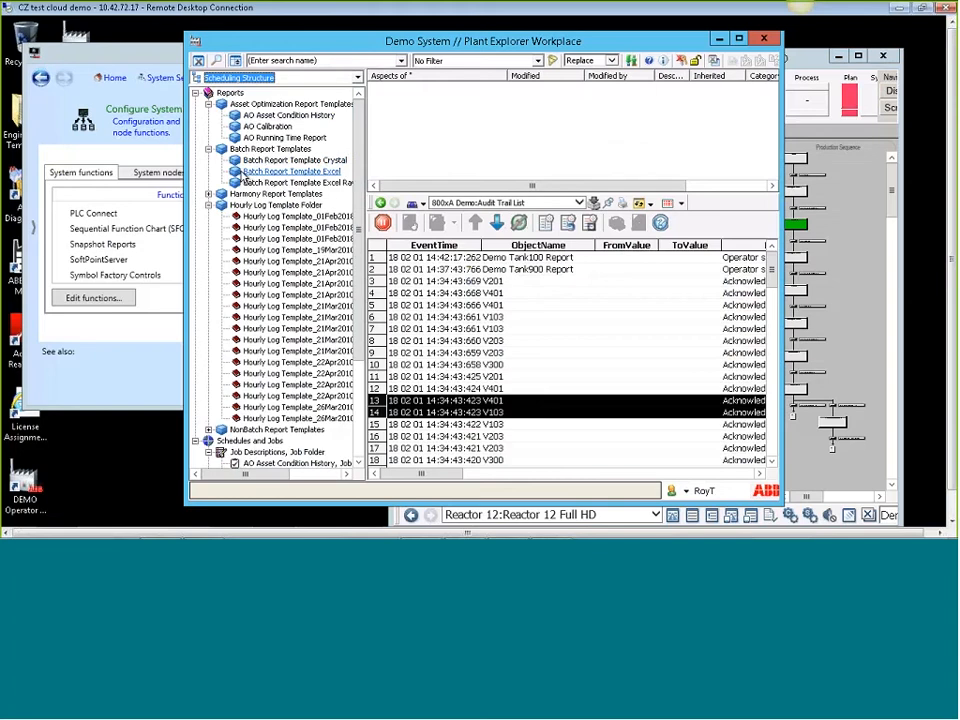
Collapse the Asset Optimization, Batch and Hourly Log template folders under Reports in the Scheduling Structure.
left_click(208, 104)
left_click(208, 115)
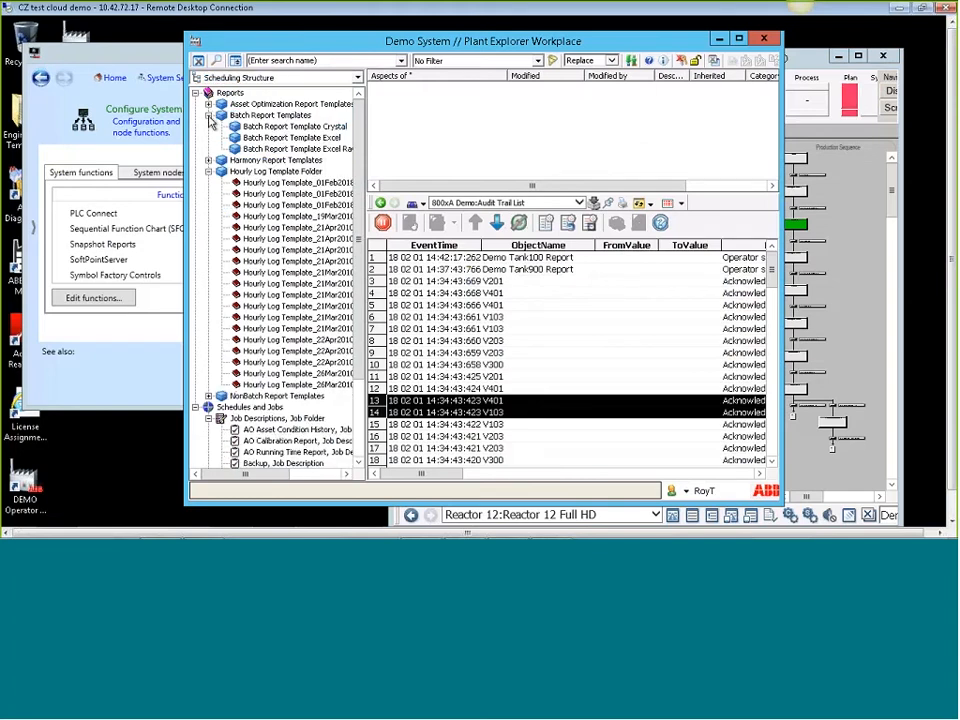
left_click(208, 137)
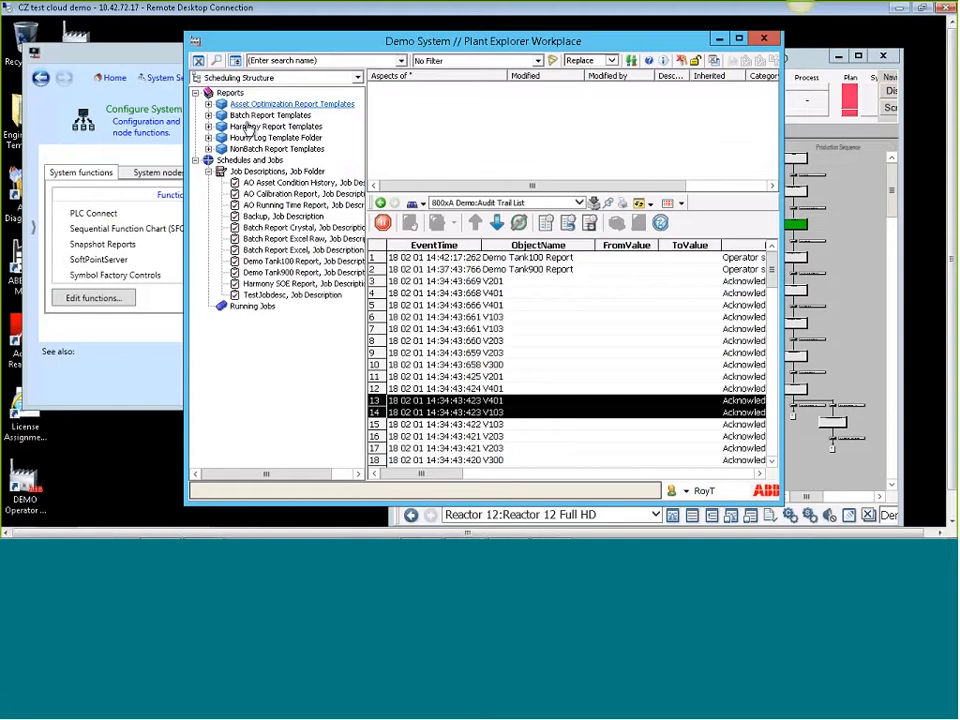
Create a new object named AuditReportTemp under Reports in the Scheduling Structure.
left_click(230, 93)
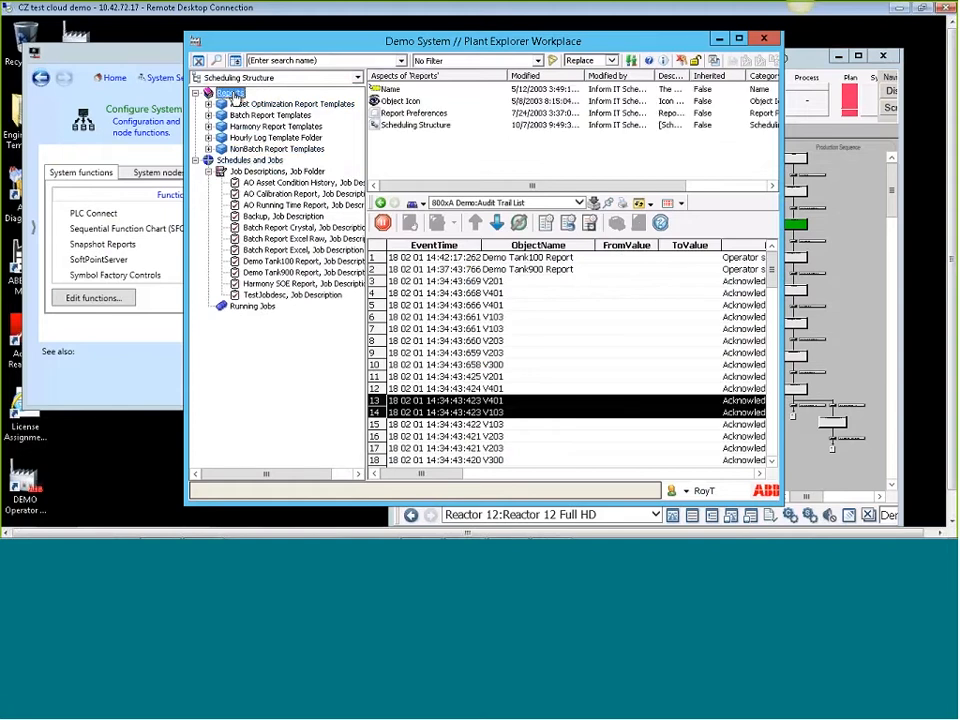
right_click(230, 96)
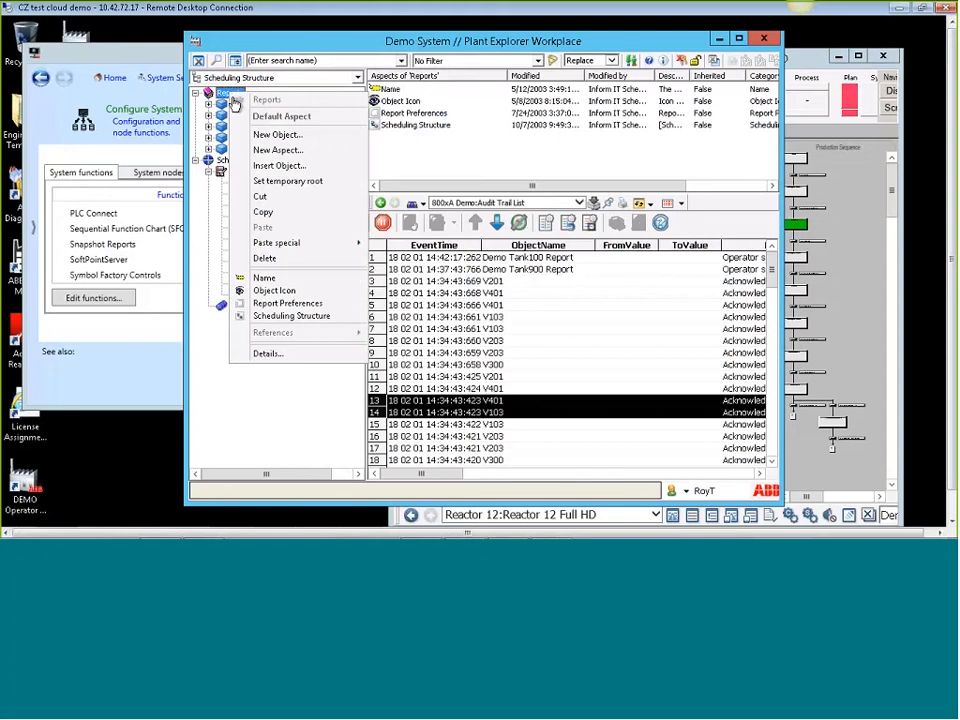
left_click(256, 136)
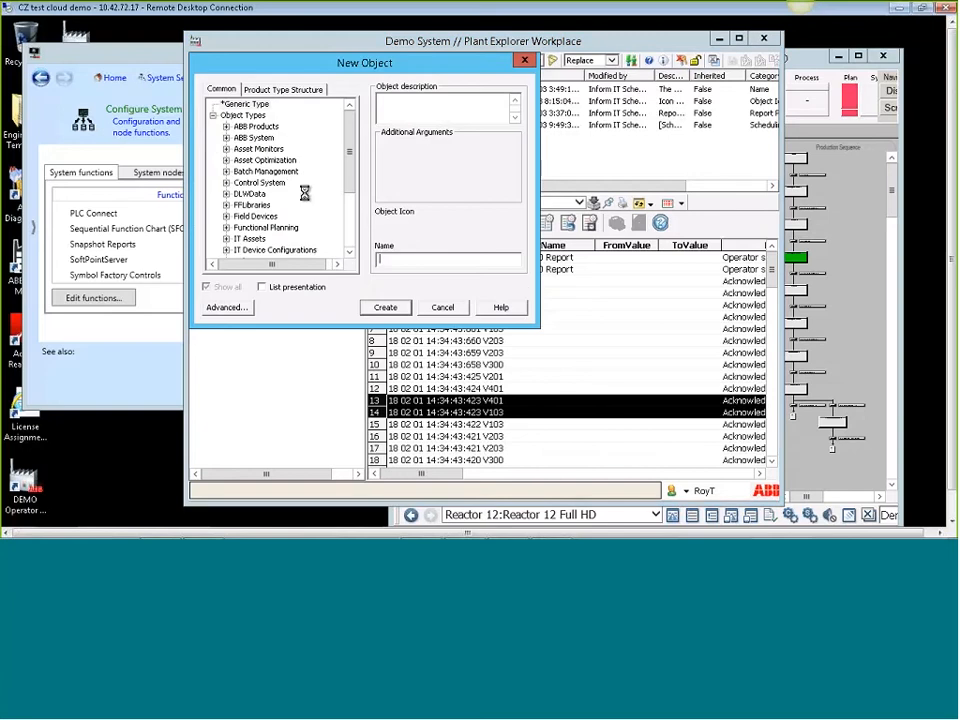
type("AuditRep")
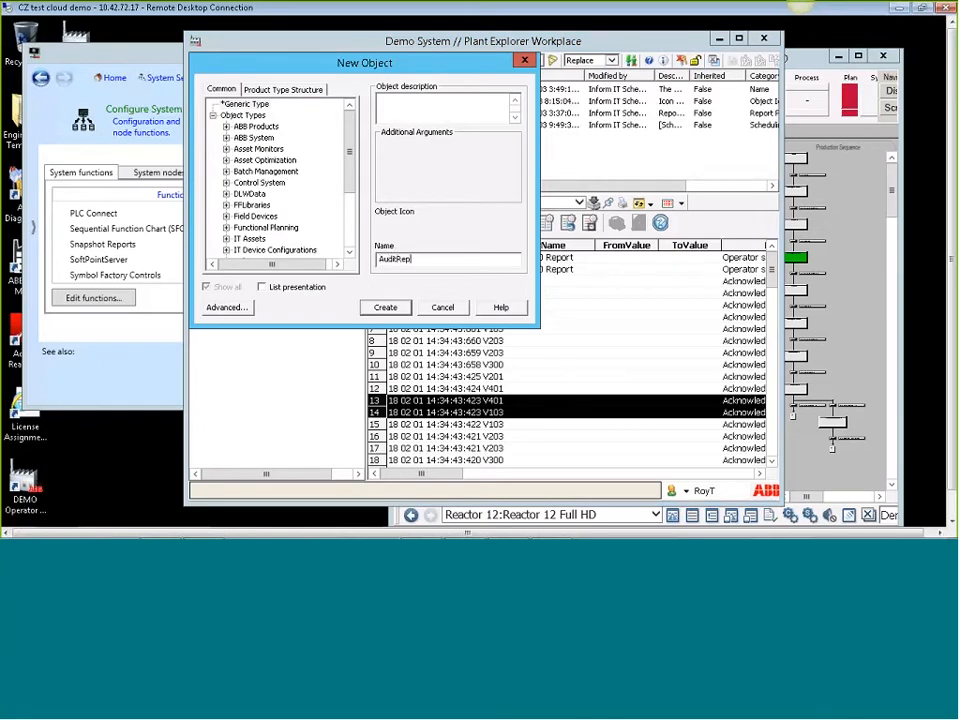
type("ortTem")
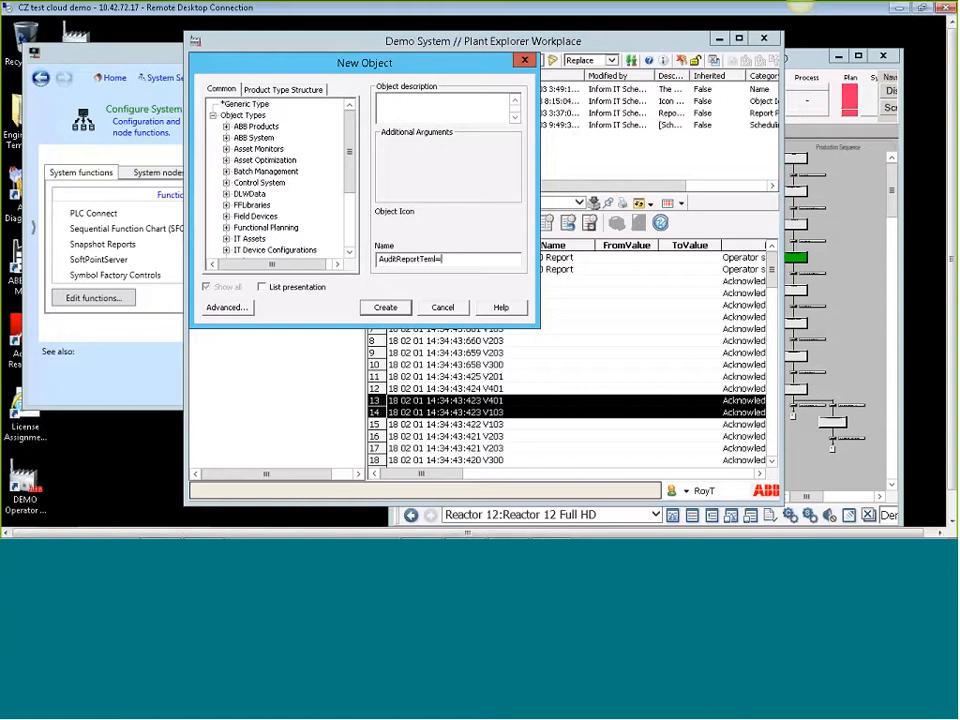
type("p")
key("Return")
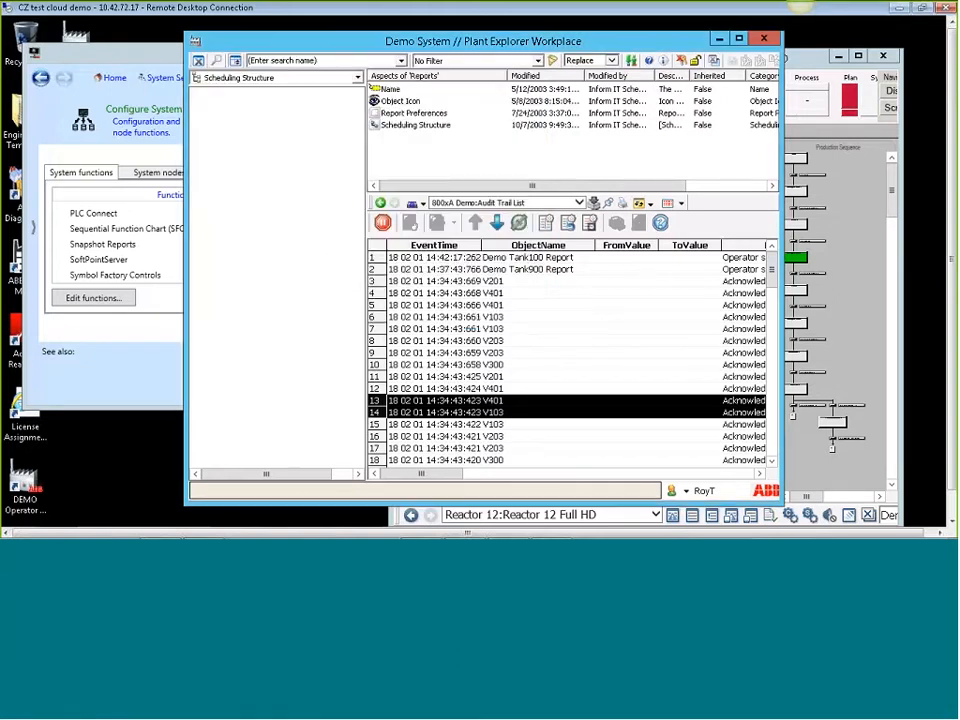
Add a File Viewer aspect to the AuditReportTemp object, choosing it from the list presentation of aspect types.
right_click(408, 142)
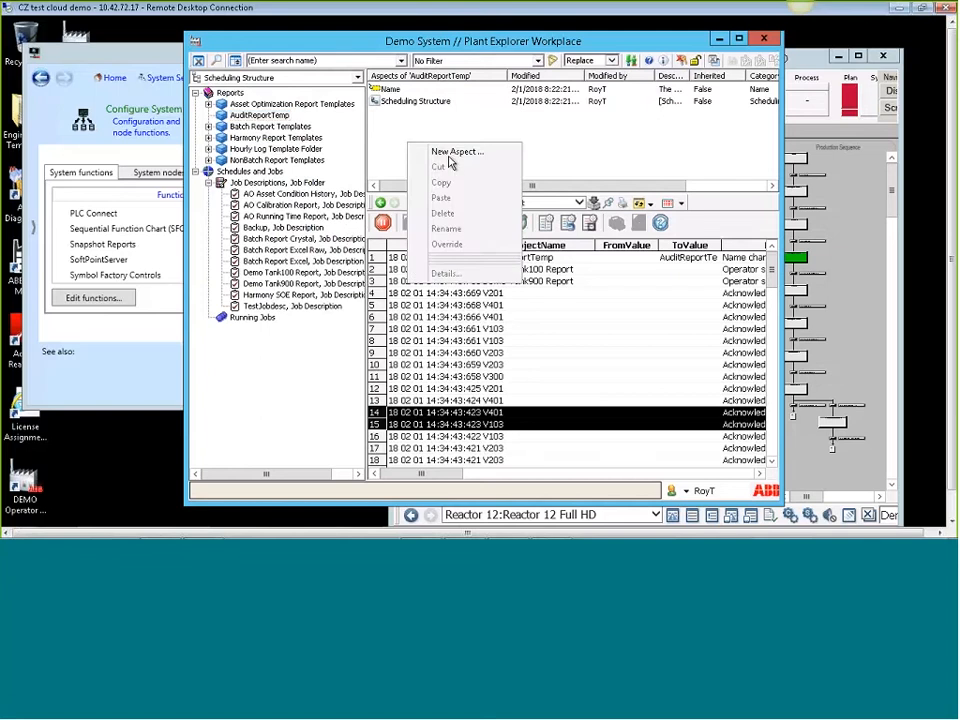
left_click(448, 152)
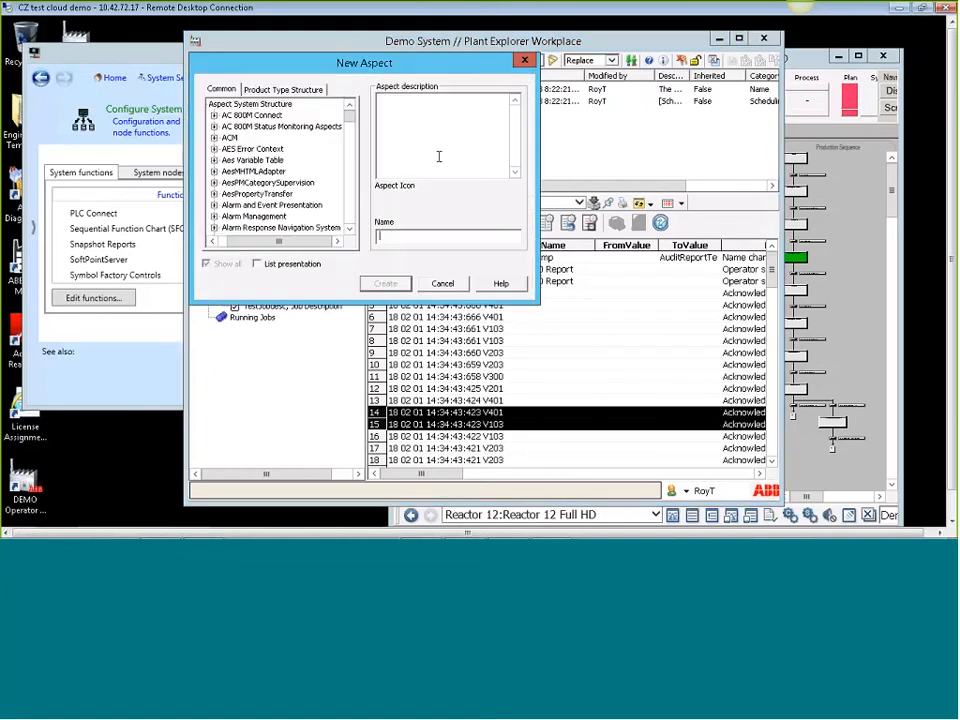
left_click(262, 264)
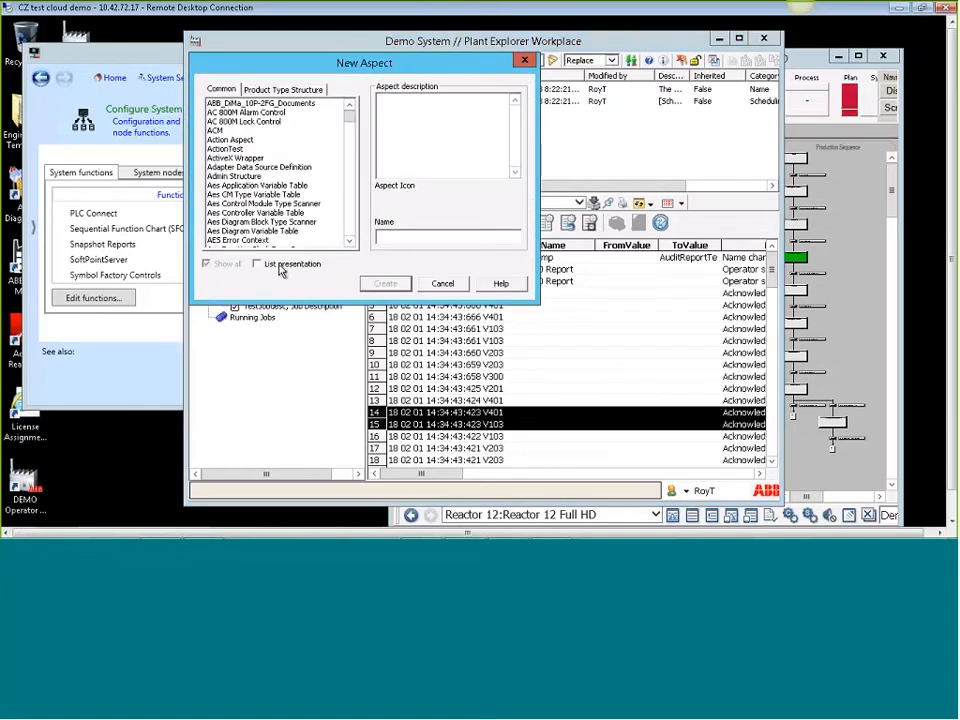
left_click(287, 205)
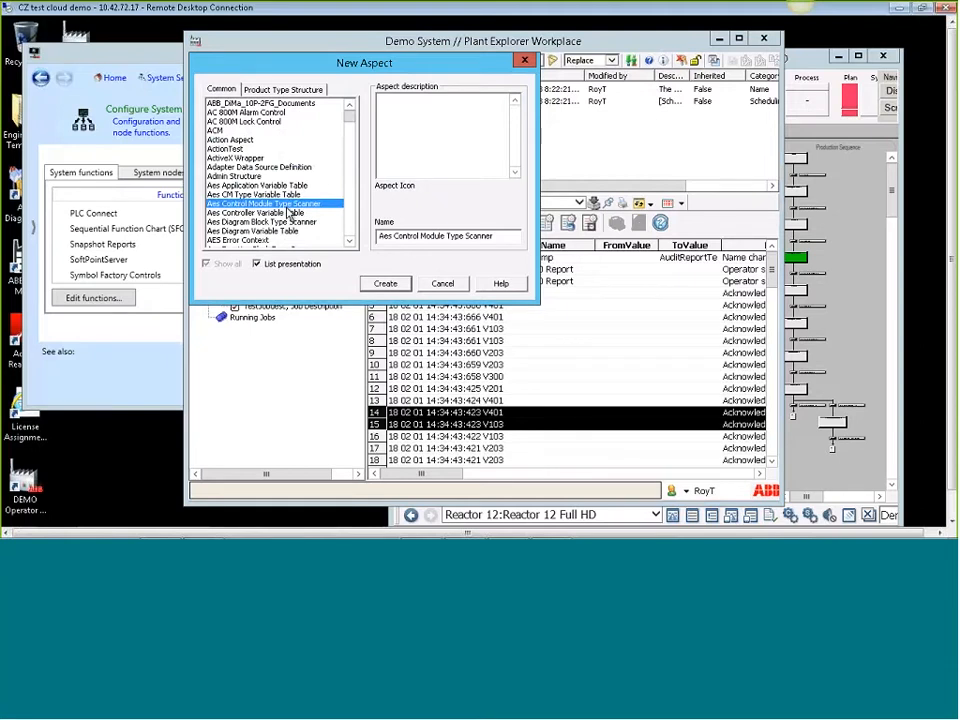
type("fi")
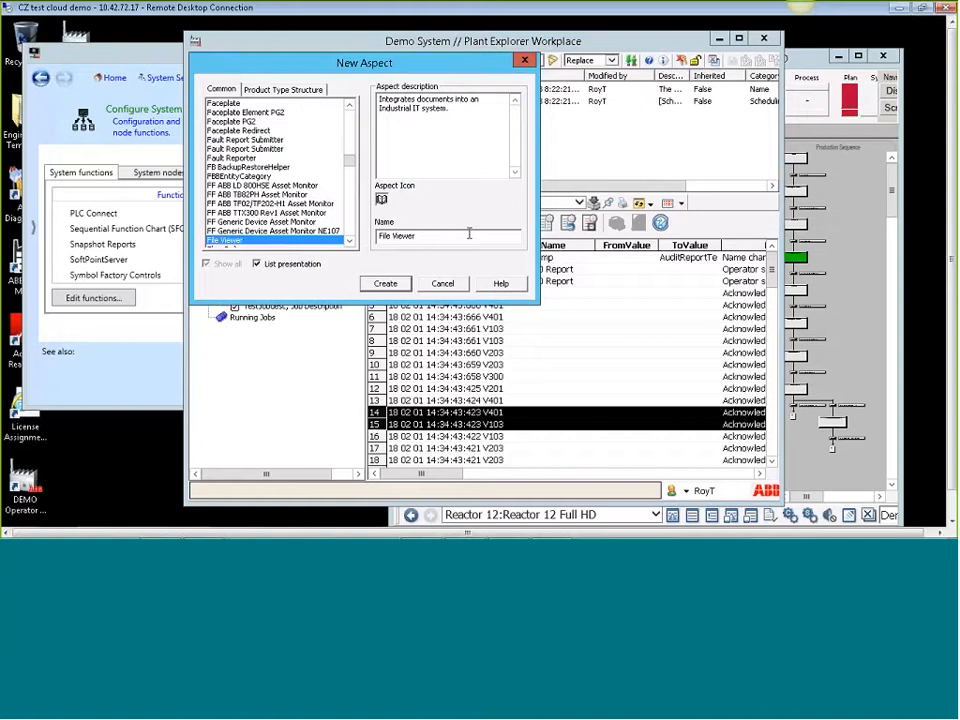
left_click(430, 236)
left_click(385, 284)
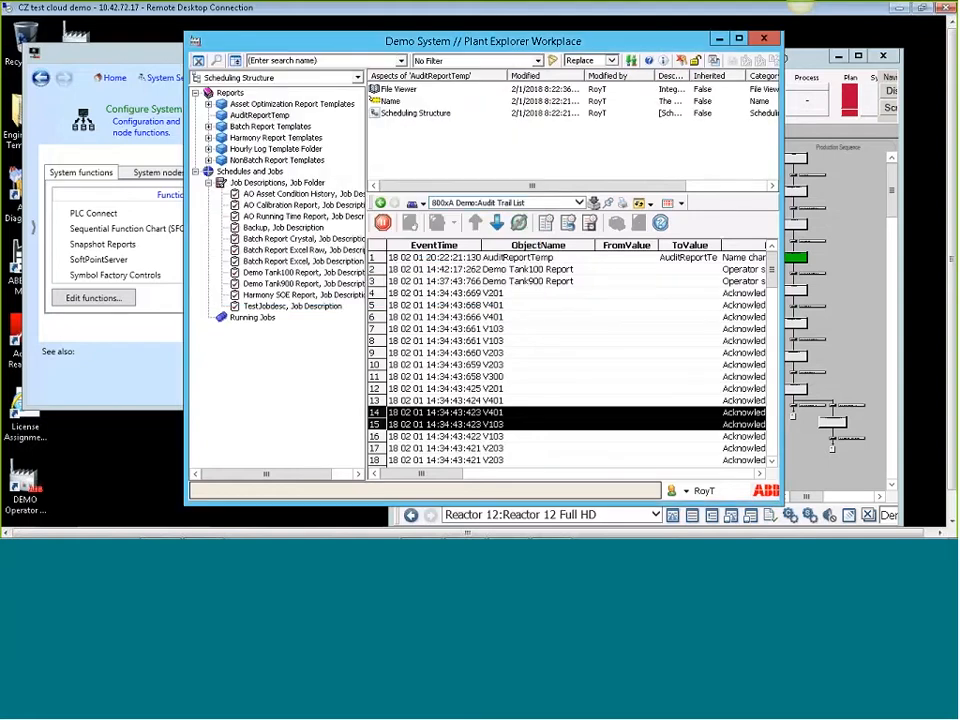
Attach the 12hrAuditList workbook from the Desktop as the work document in the File Viewer's configuration view, and close that view.
left_click(408, 91)
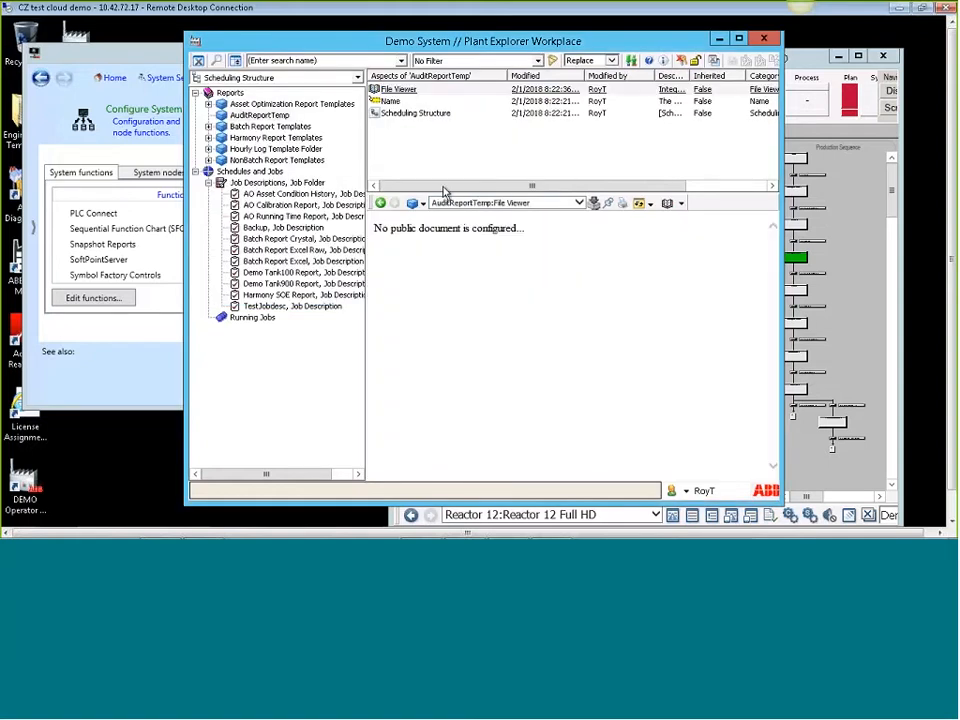
right_click(395, 91)
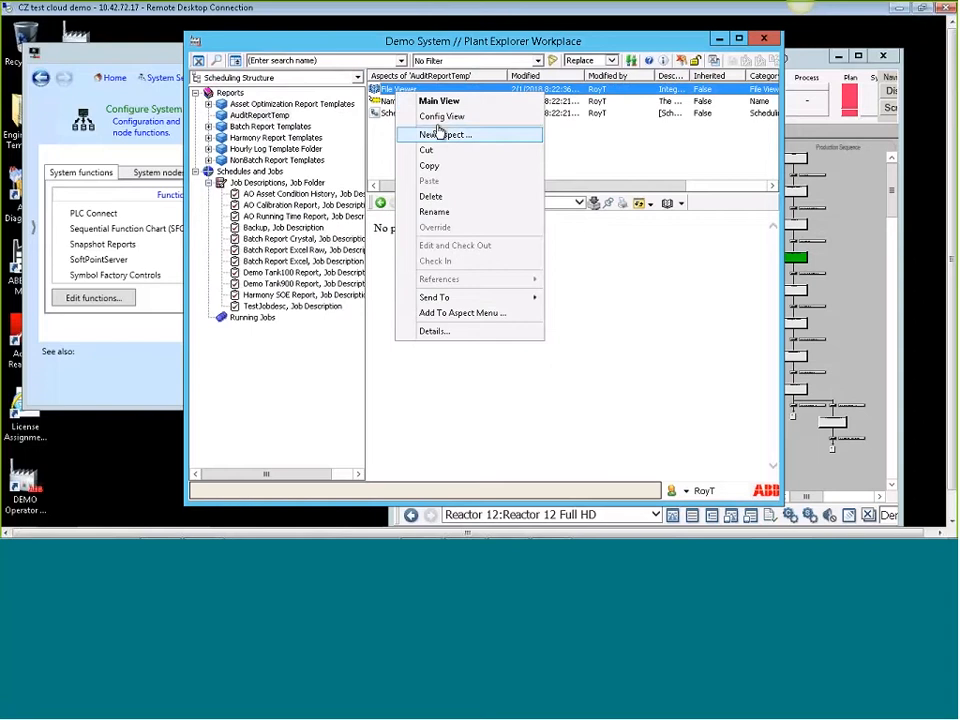
left_click(437, 118)
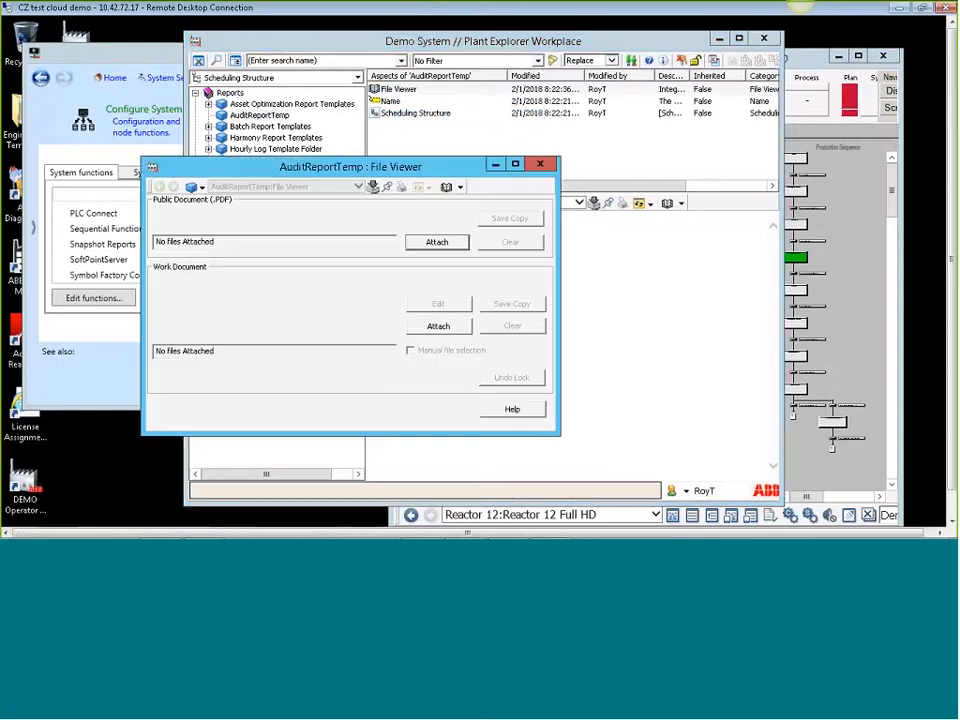
left_click(437, 326)
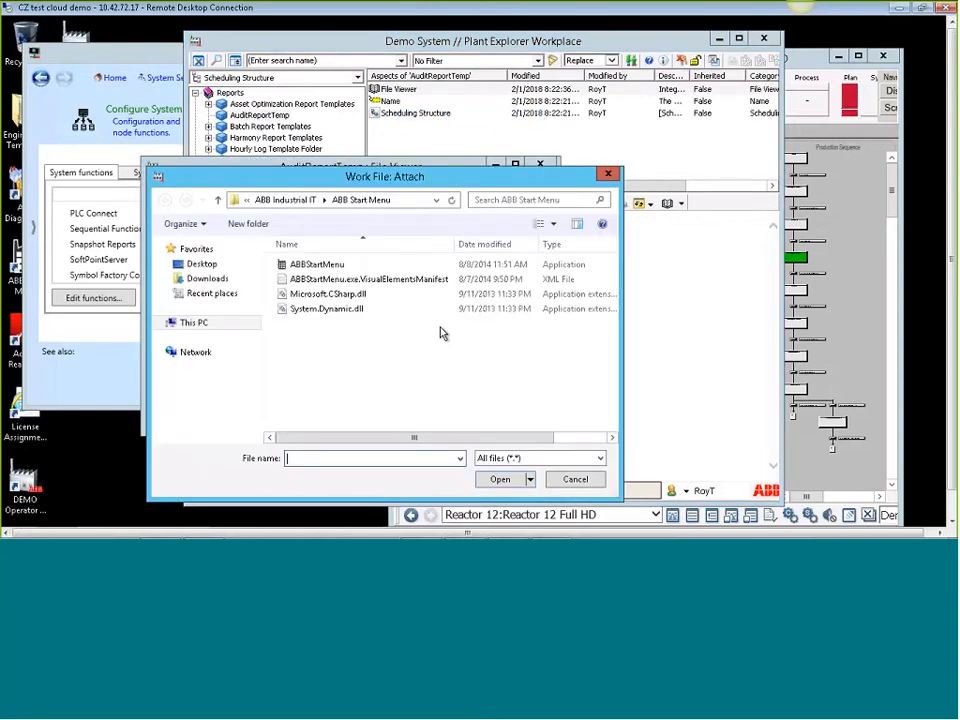
left_click_drag(352, 180, 450, 121)
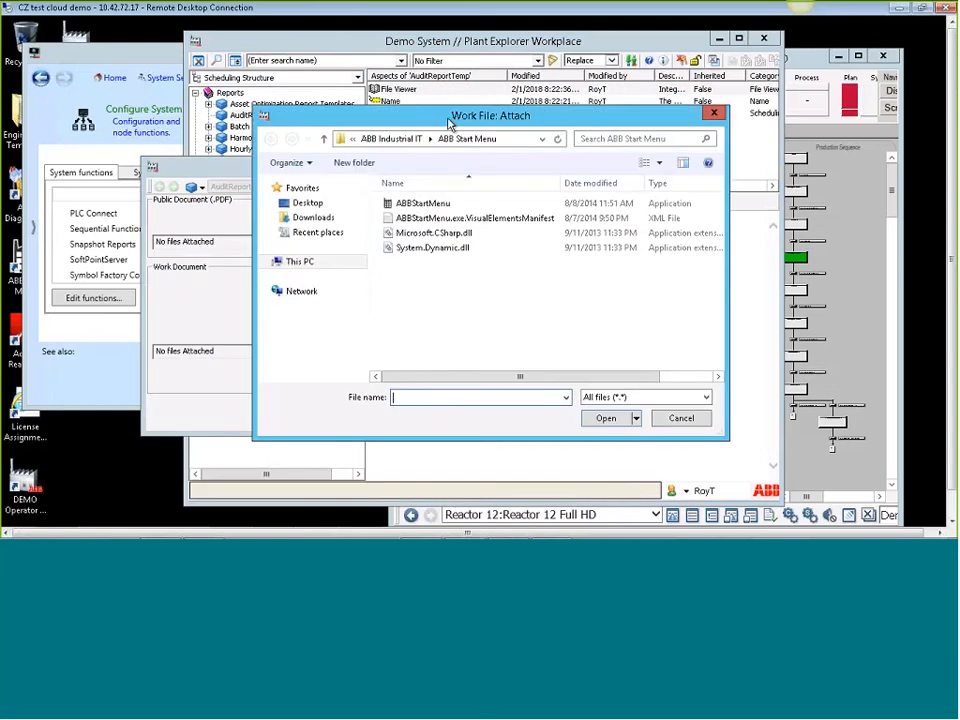
left_click(308, 205)
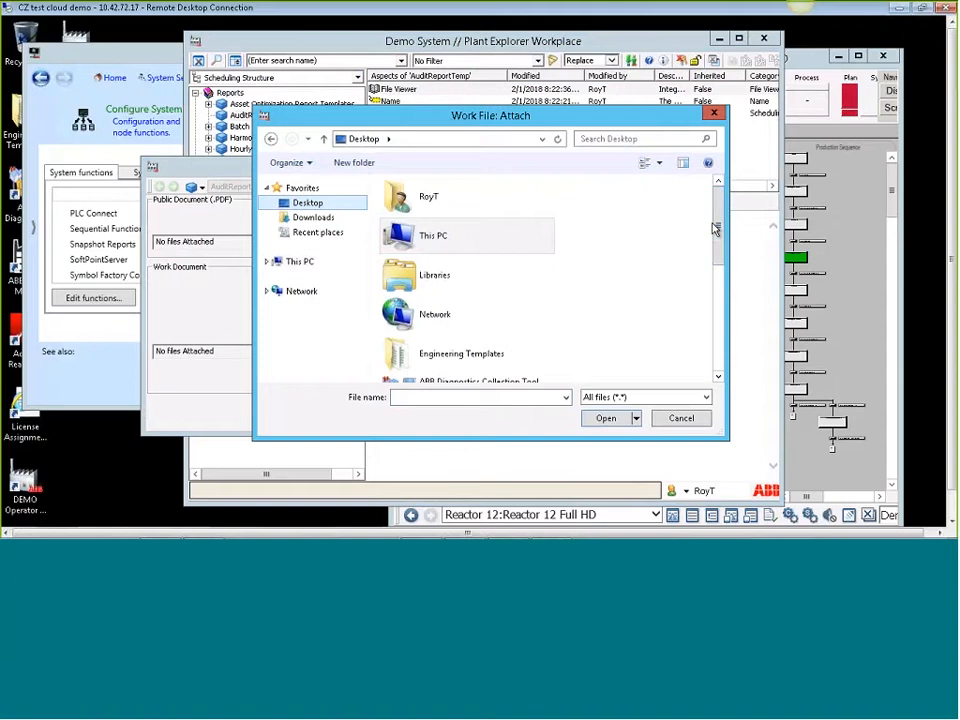
left_click_drag(716, 229, 696, 315)
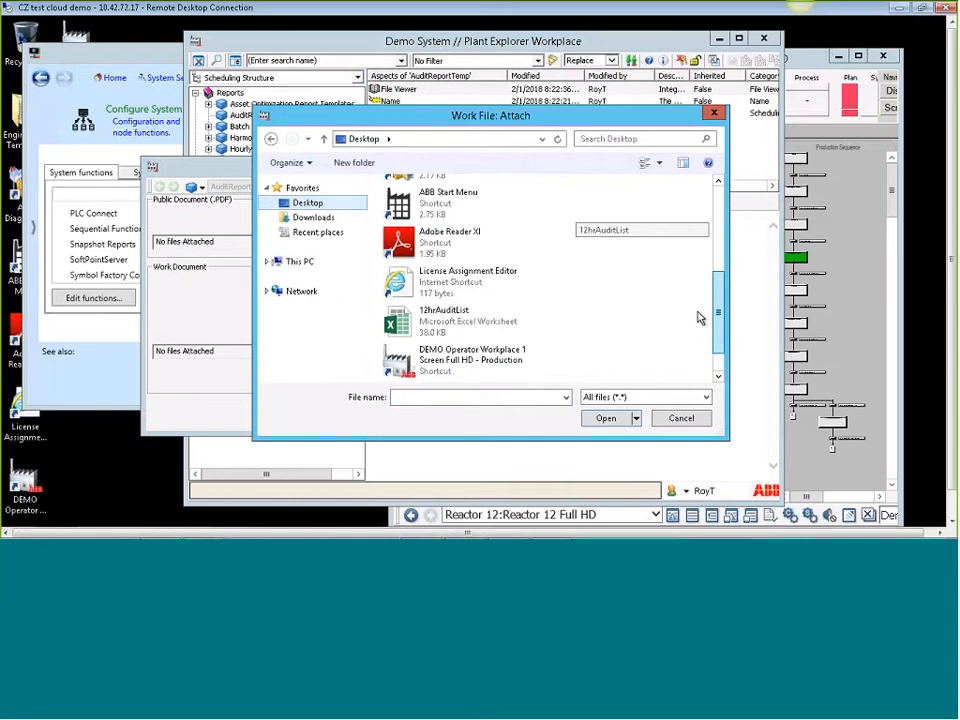
left_click(450, 322)
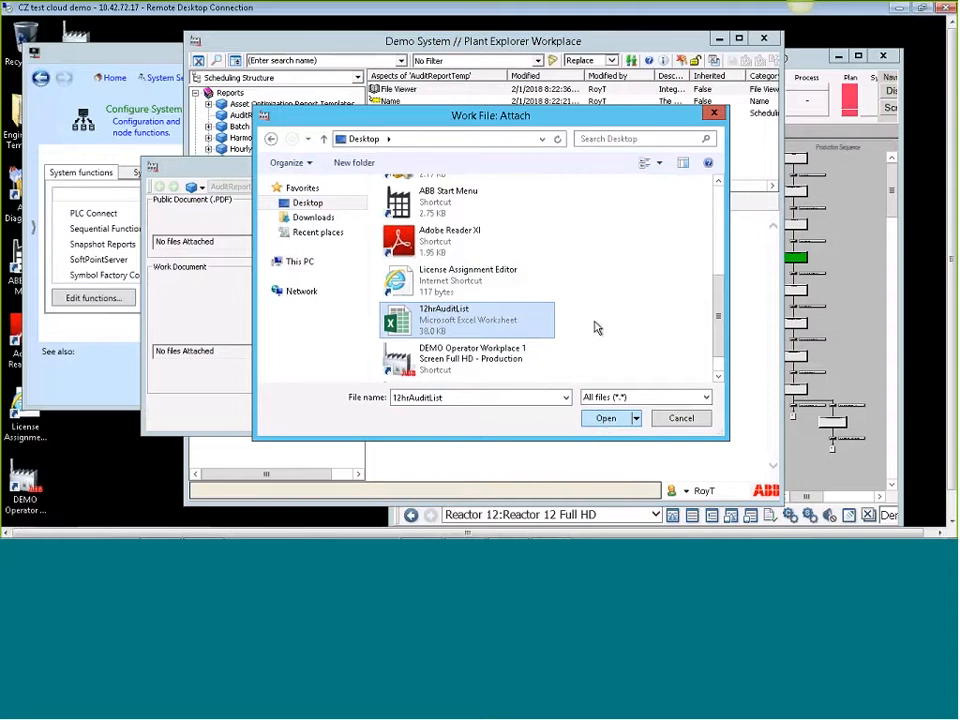
left_click(607, 418)
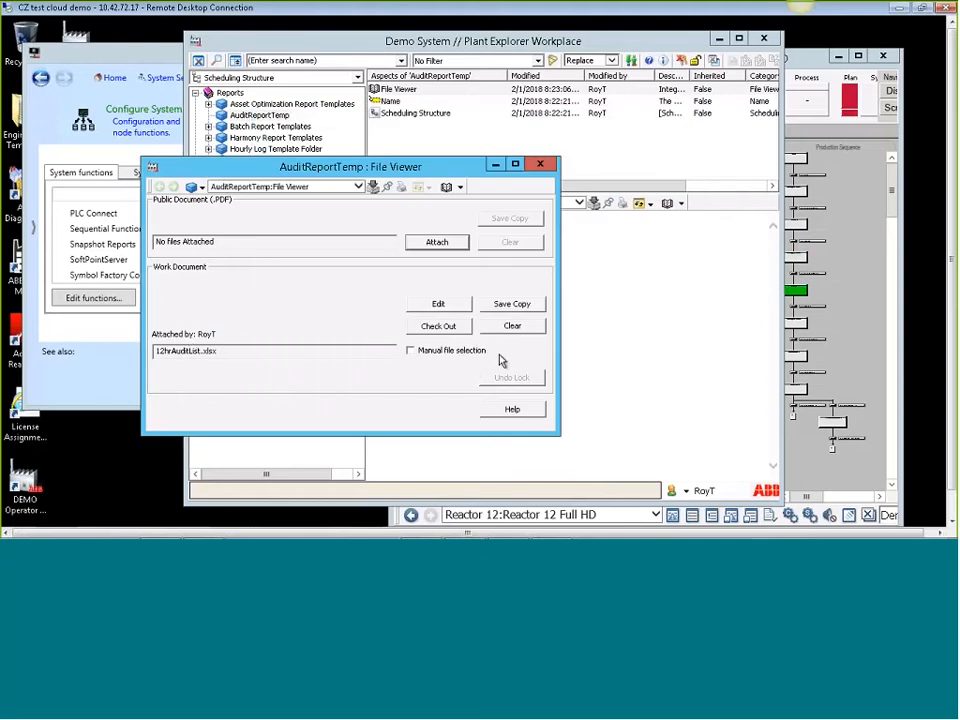
left_click(541, 163)
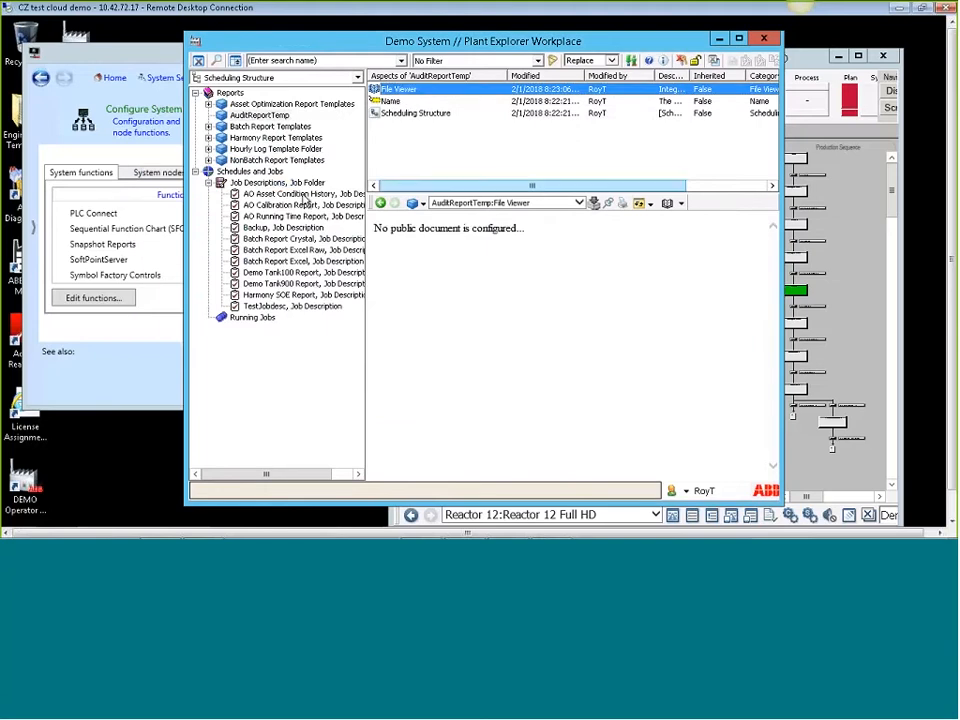
Create a Job Description object named 12HrAuditReport in the Job Descriptions folder.
left_click(265, 185)
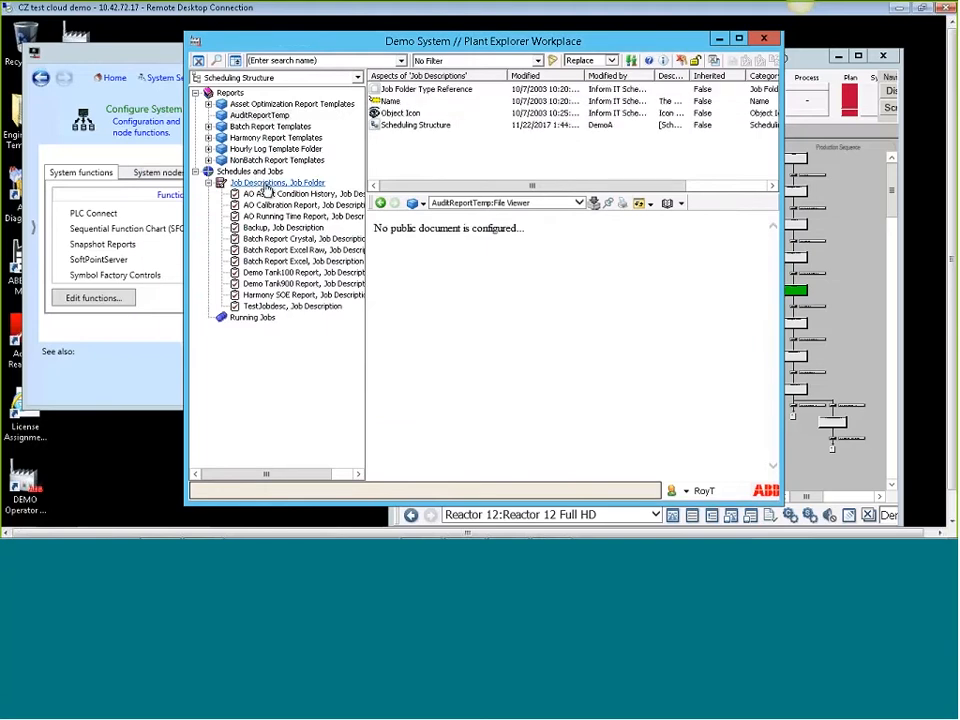
right_click(258, 190)
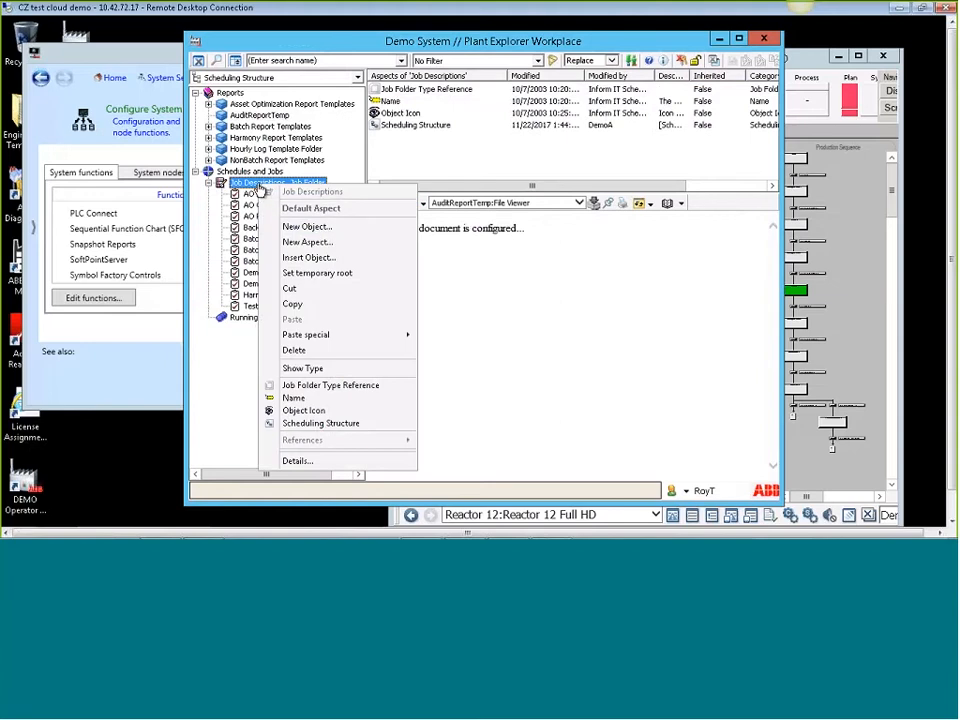
left_click(328, 226)
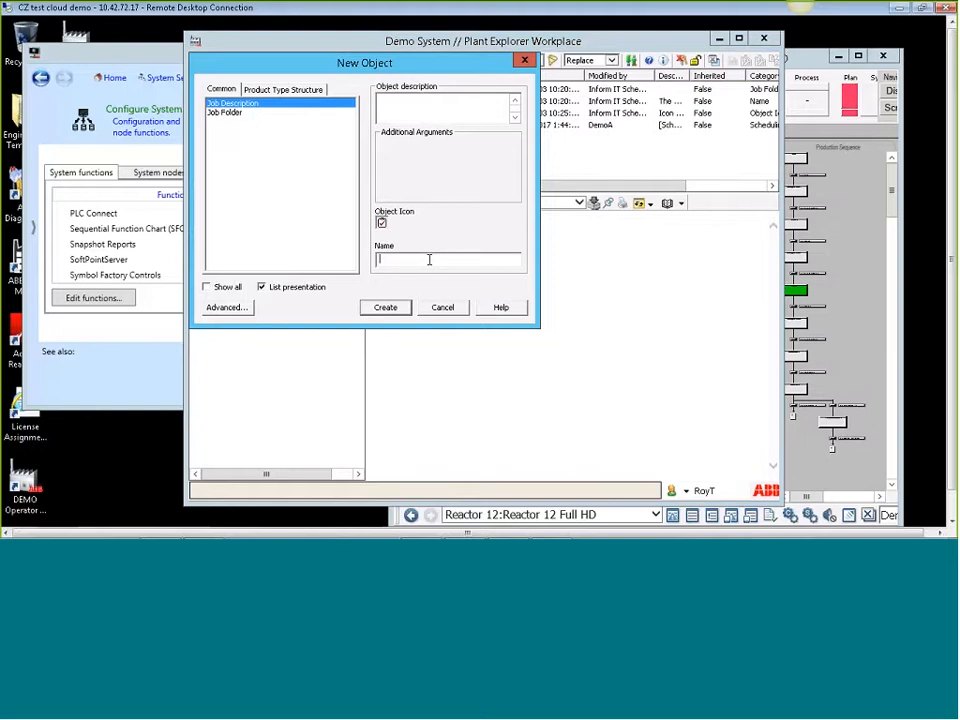
type("12")
type("Hr")
type("5=A==")
type("Audit")
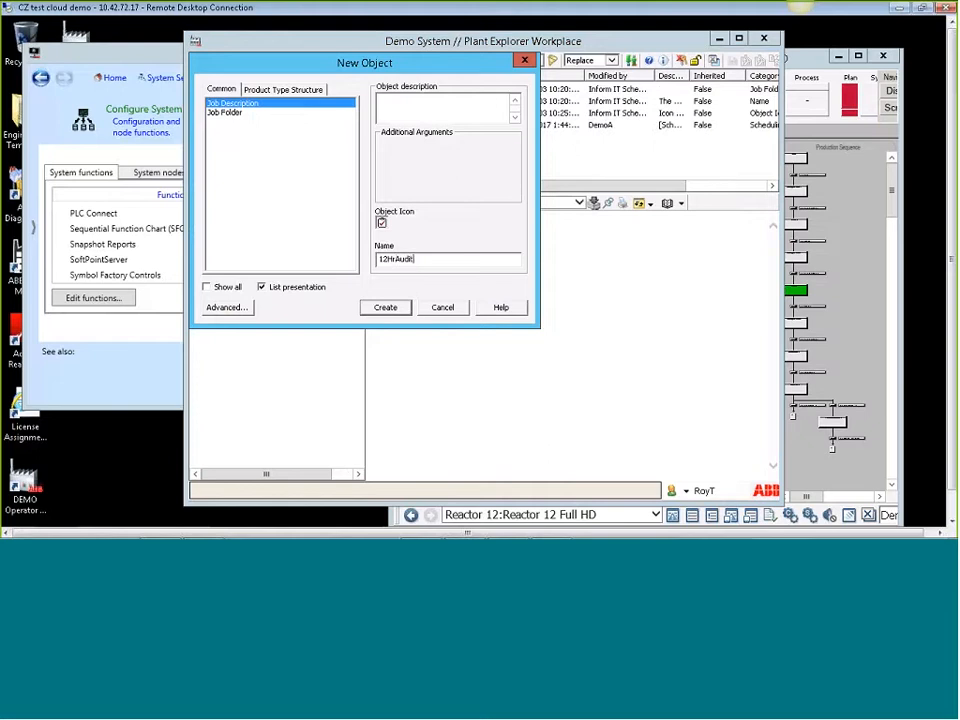
type("Report")
key("Return")
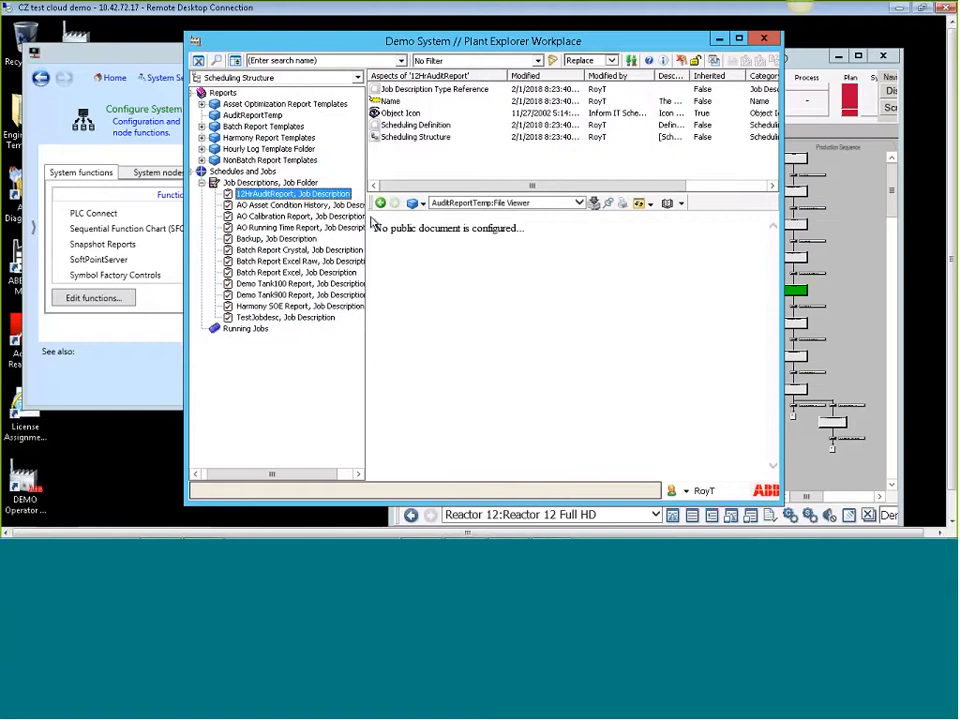
Add an Action Aspect to the 12HrAuditReport job description and set its action to Report Action.
right_click(424, 160)
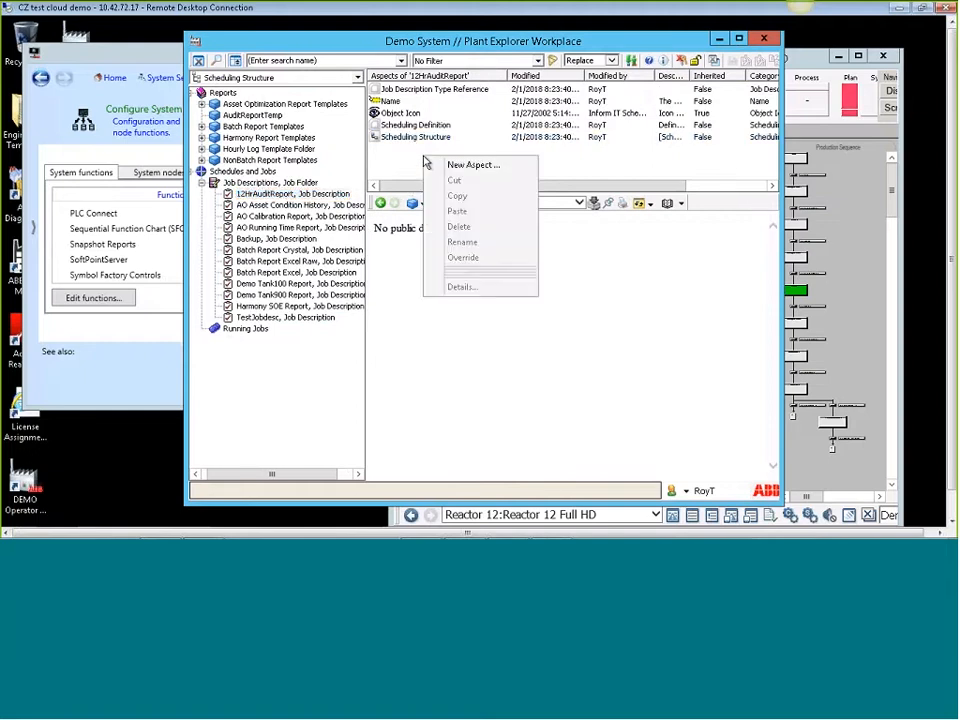
left_click(489, 164)
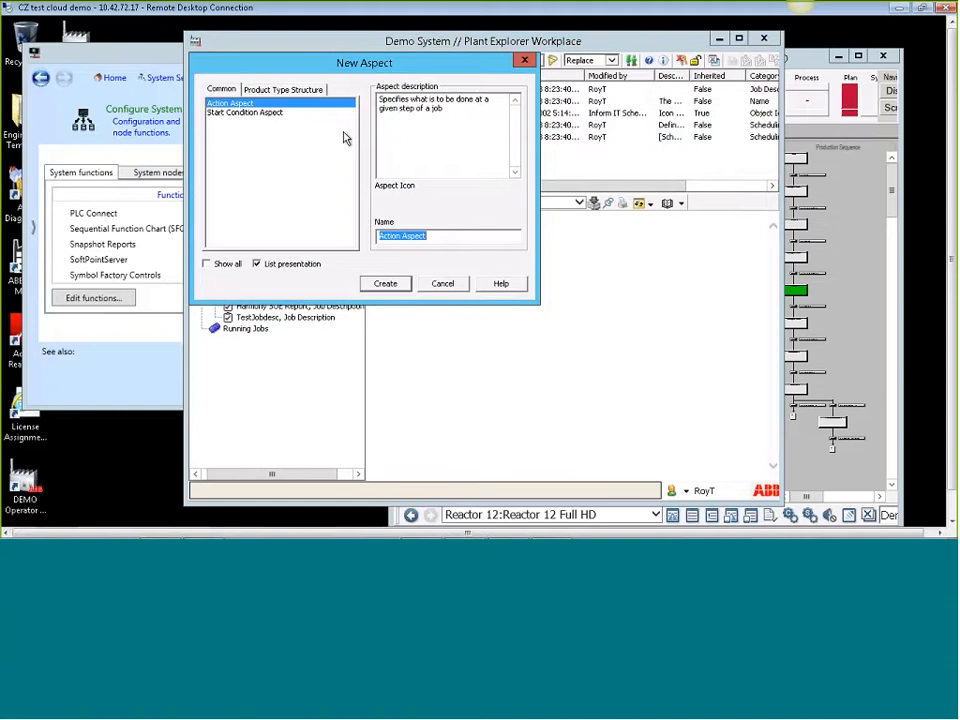
left_click(385, 284)
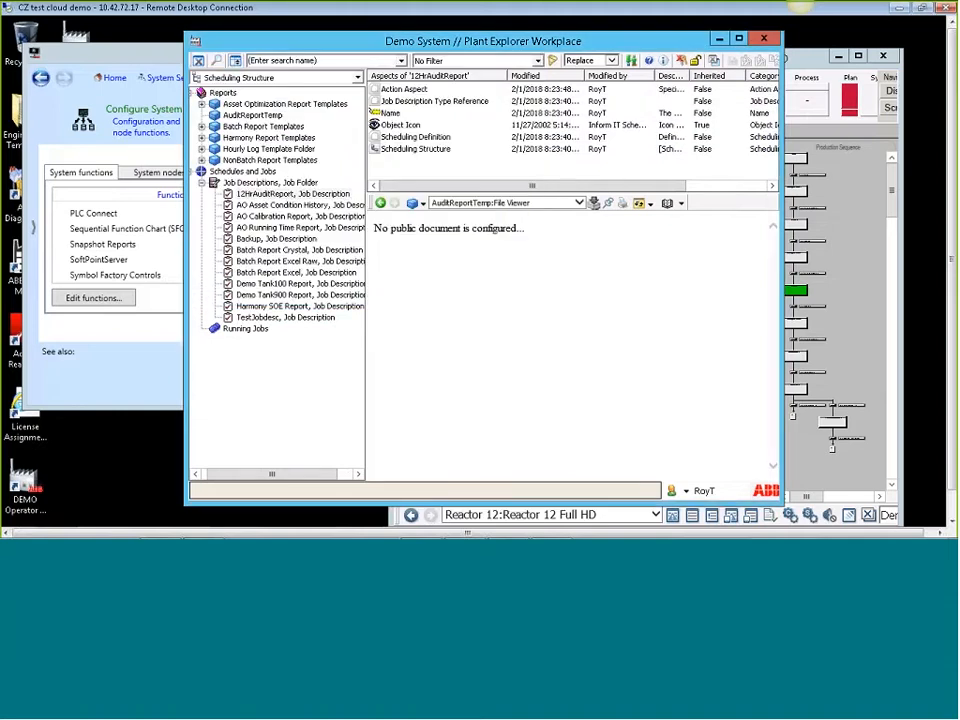
left_click(405, 89)
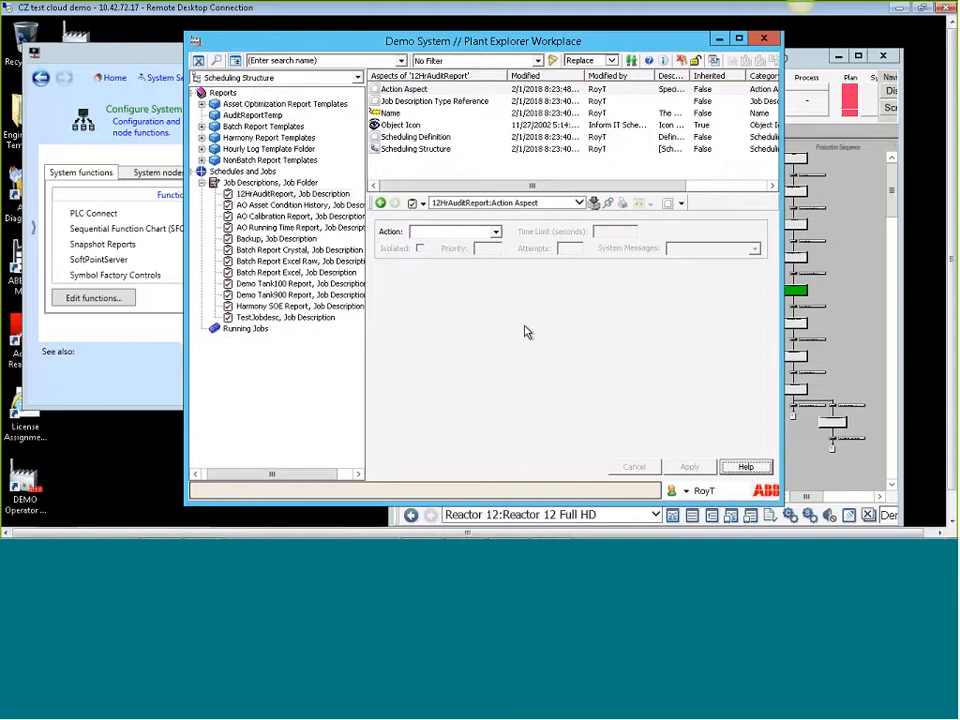
left_click(496, 233)
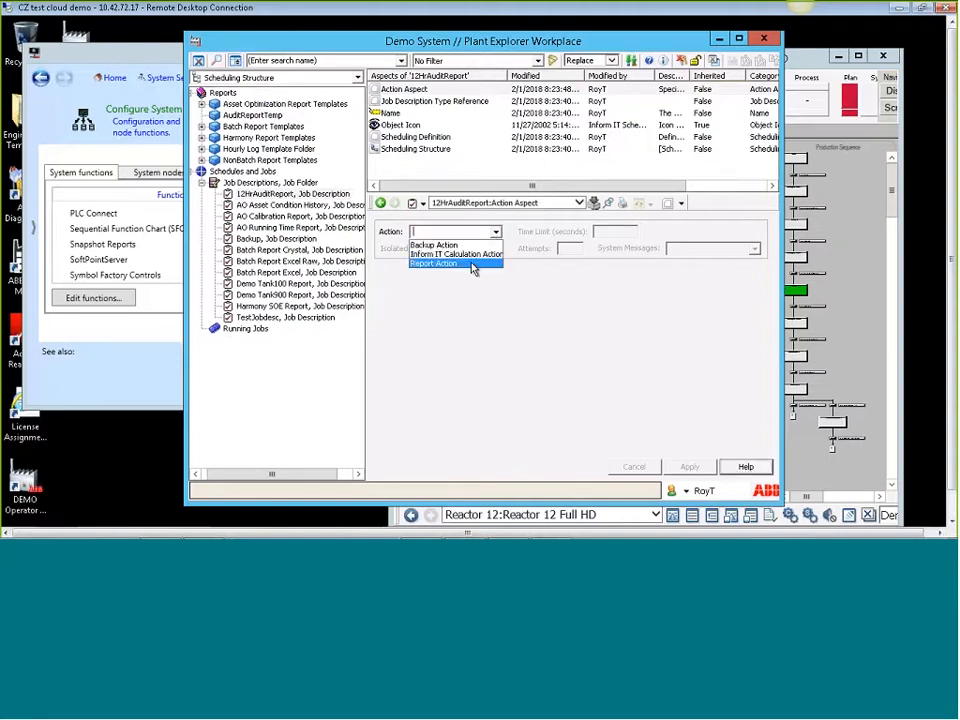
left_click(460, 266)
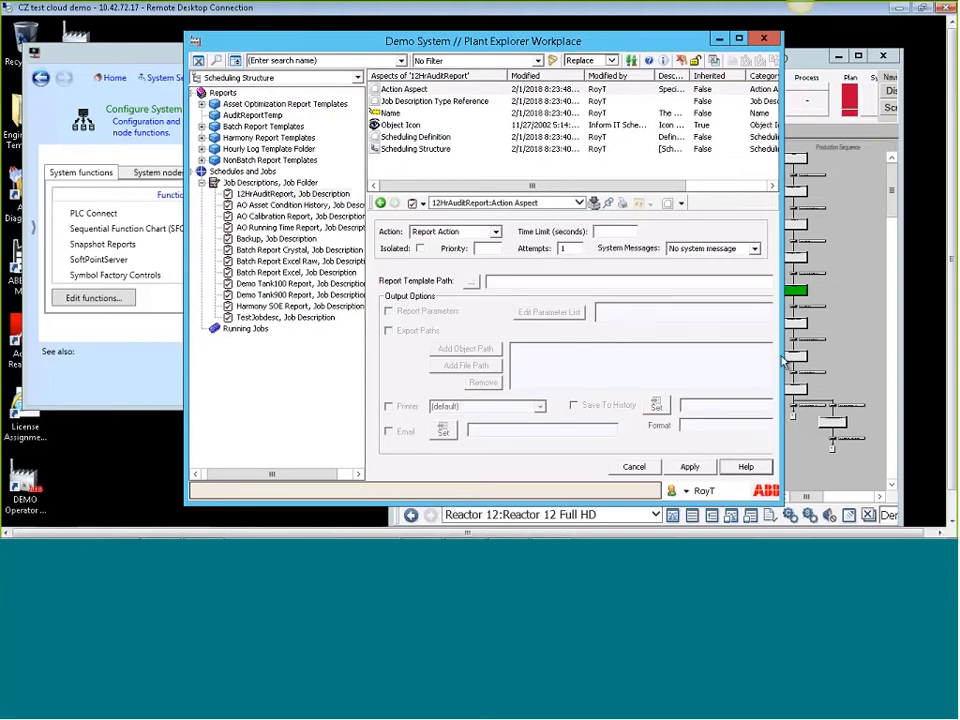
Set the report template path of the 12HrAuditReport action to the File Viewer aspect of AuditReportTemp.
left_click_drag(783, 372, 860, 369)
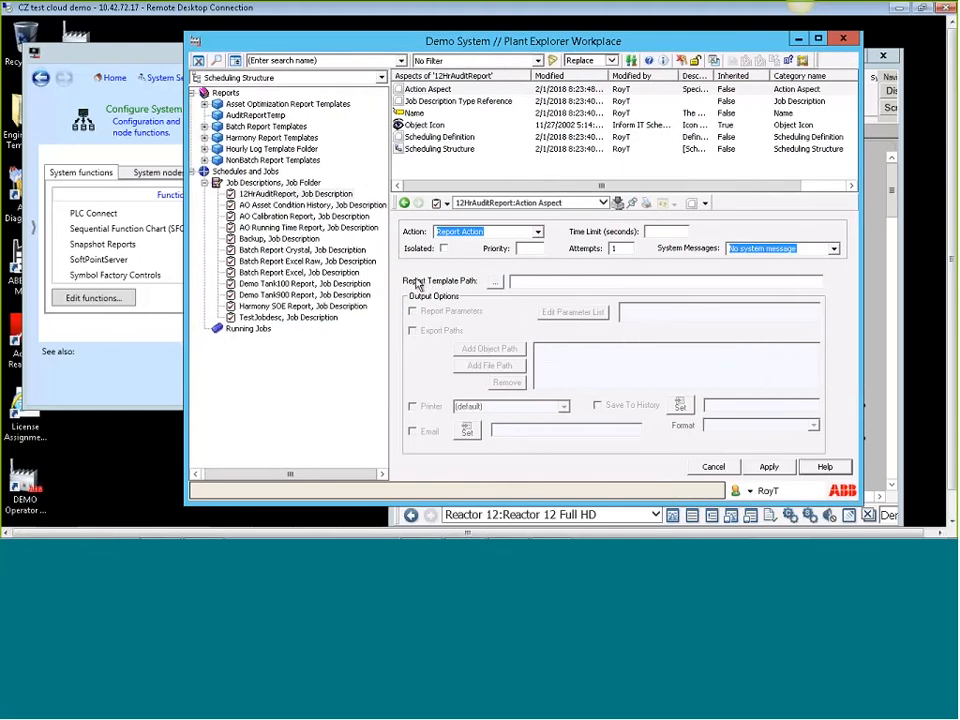
left_click(495, 284)
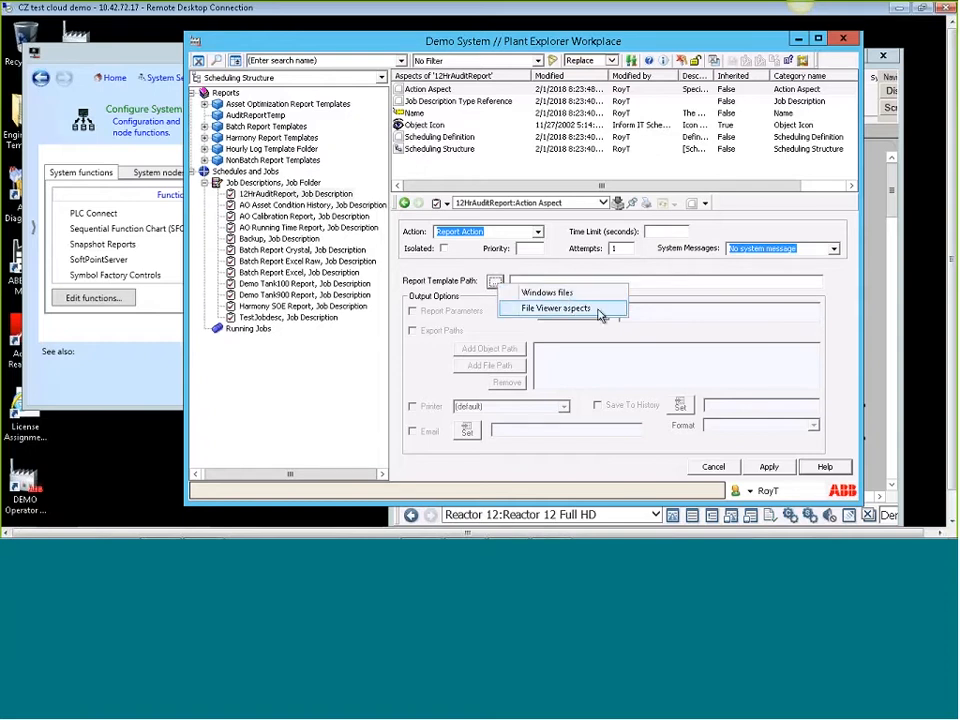
left_click(572, 313)
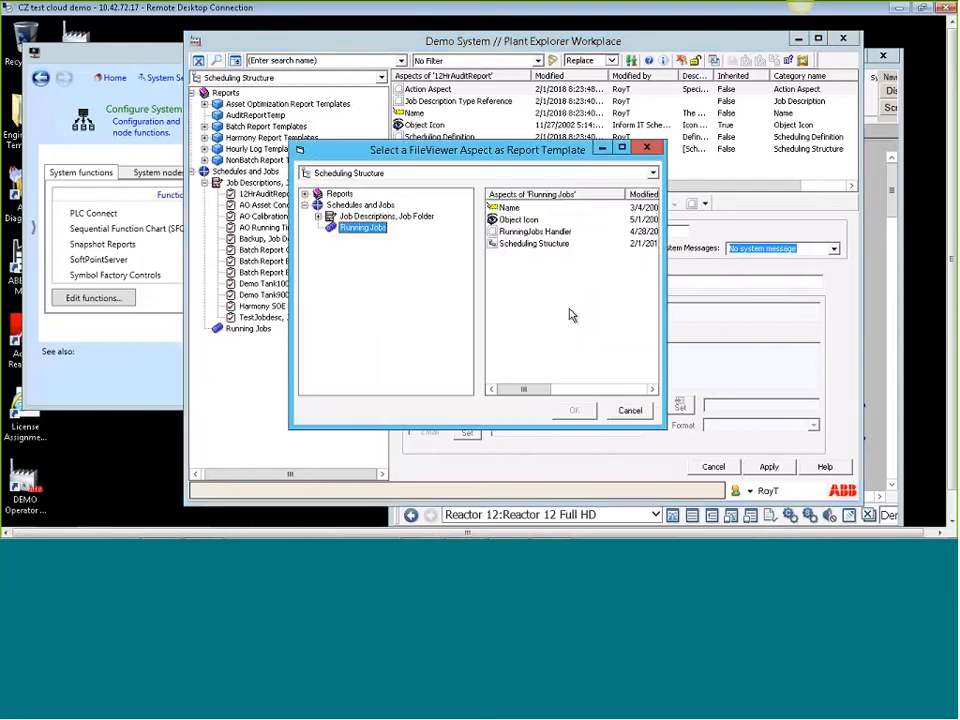
left_click(304, 193)
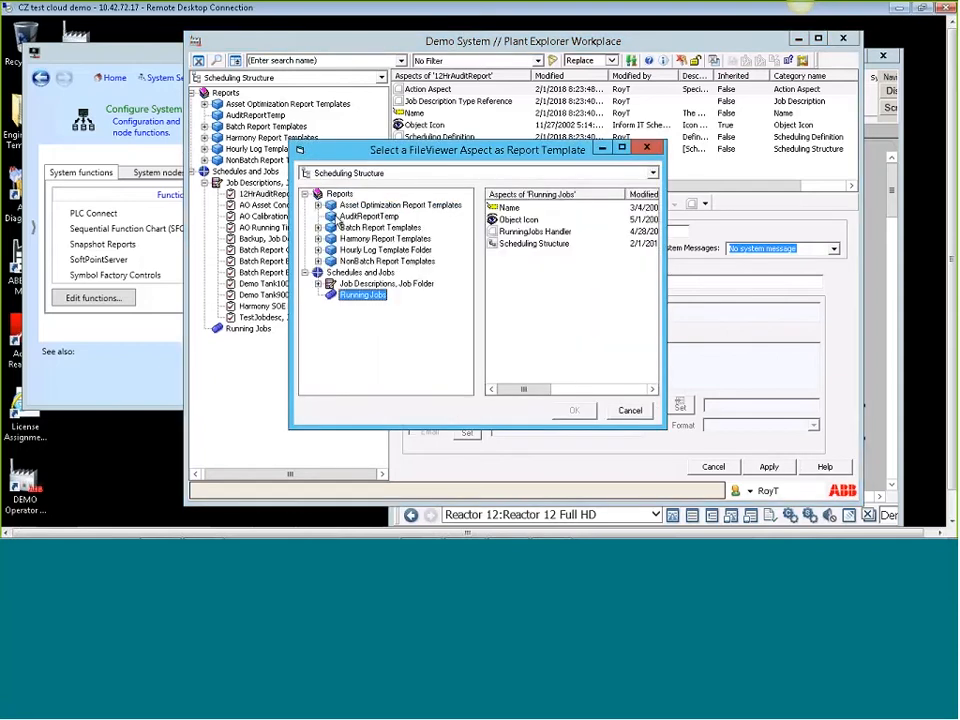
left_click(365, 227)
left_click(365, 216)
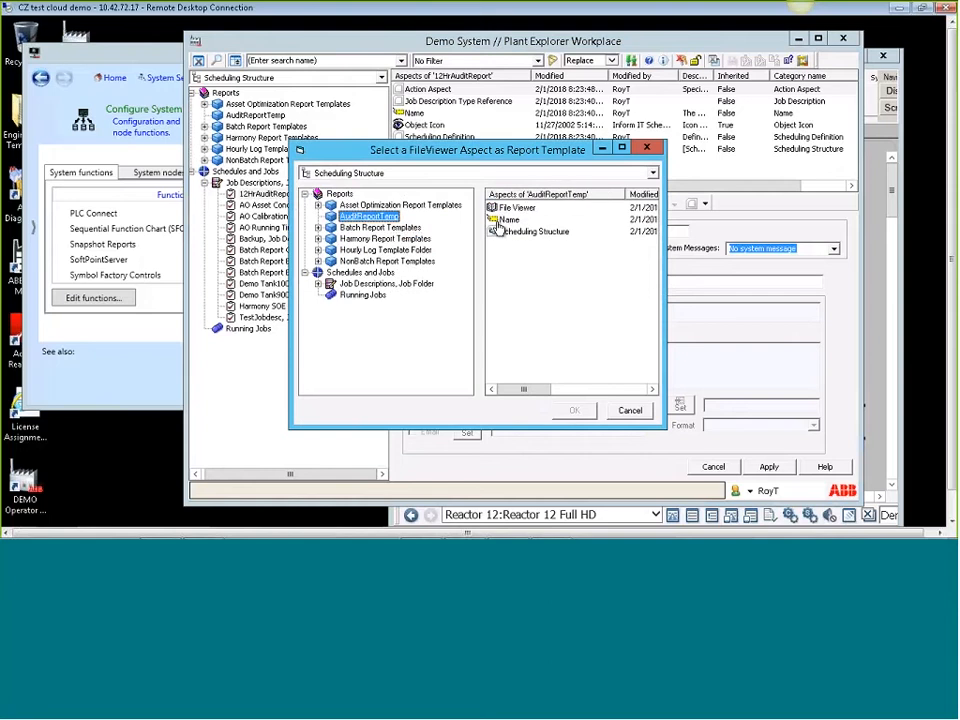
left_click(510, 207)
left_click(576, 410)
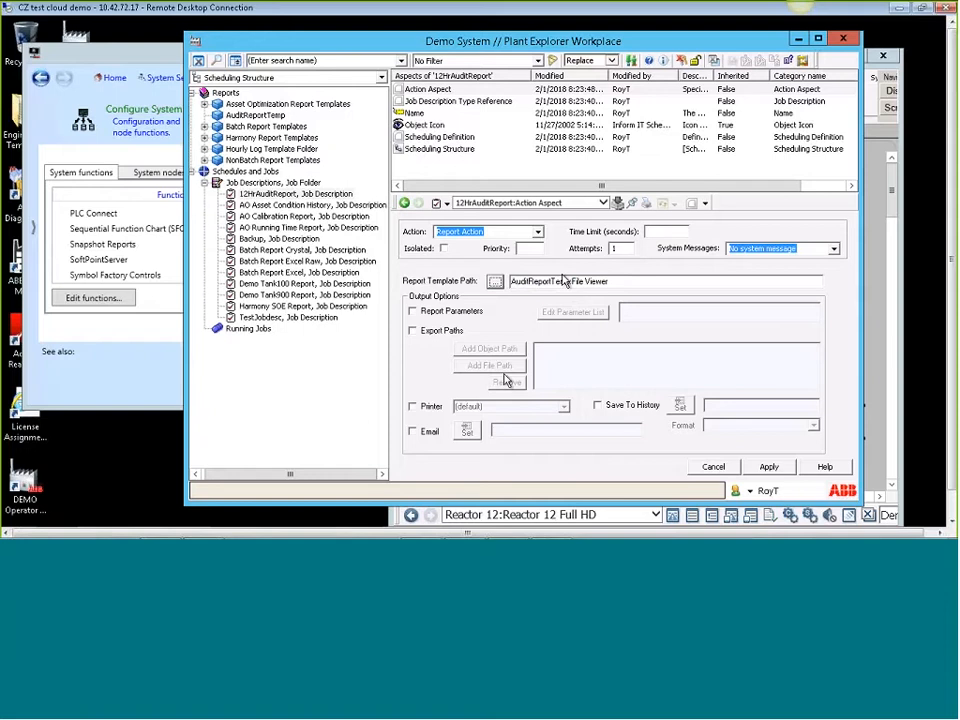
Enable export paths and add a completed report object path in Acrobat PDF format, keeping the proposed time-stamped object path.
left_click(427, 333)
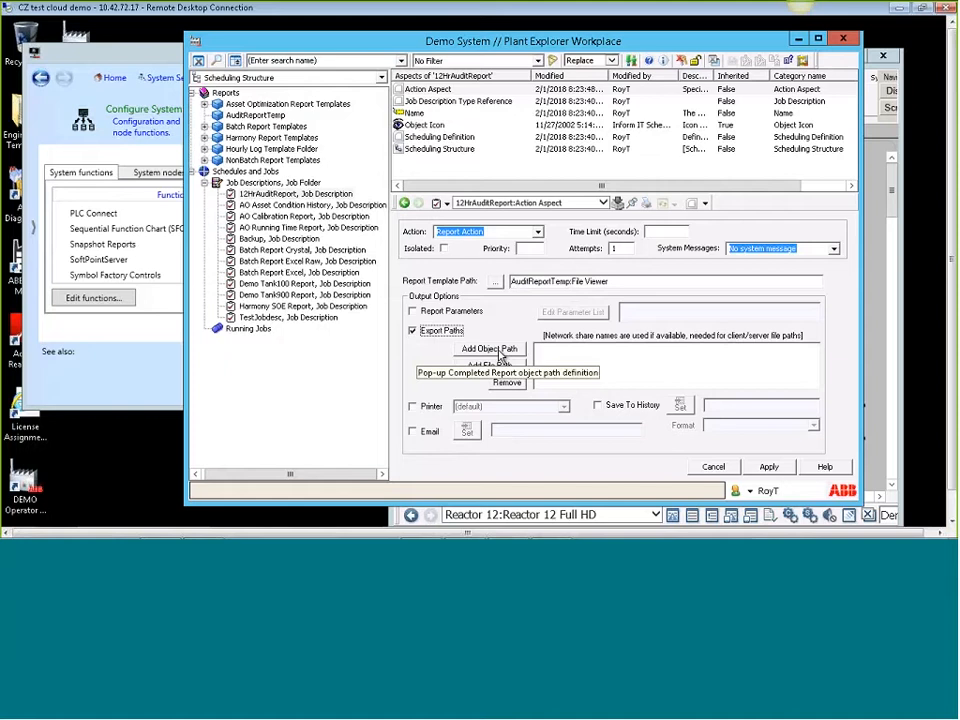
left_click(498, 352)
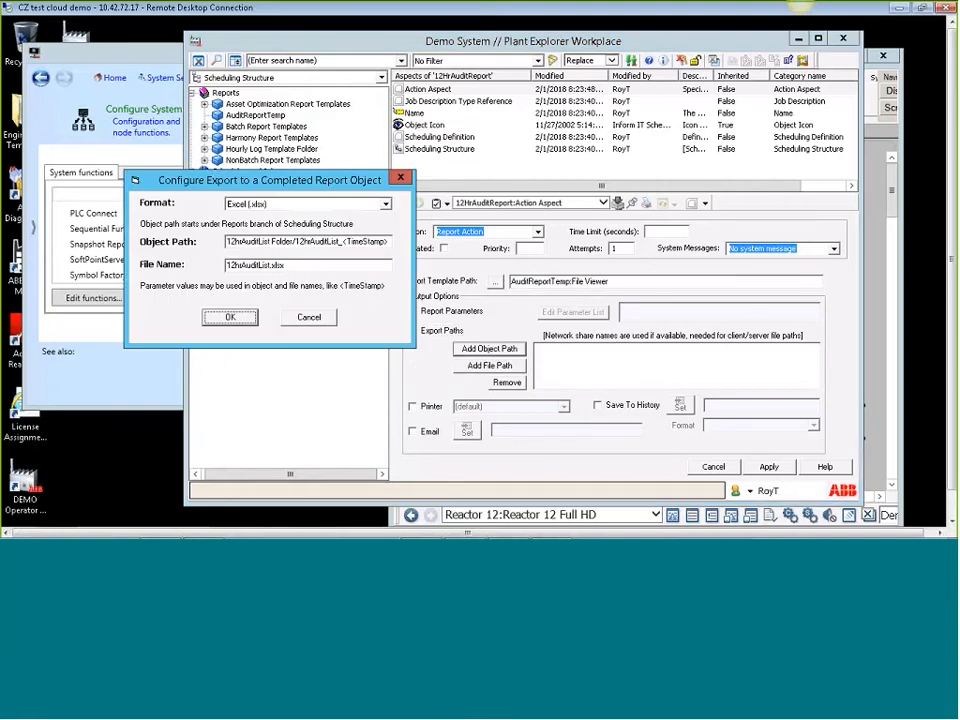
left_click(384, 204)
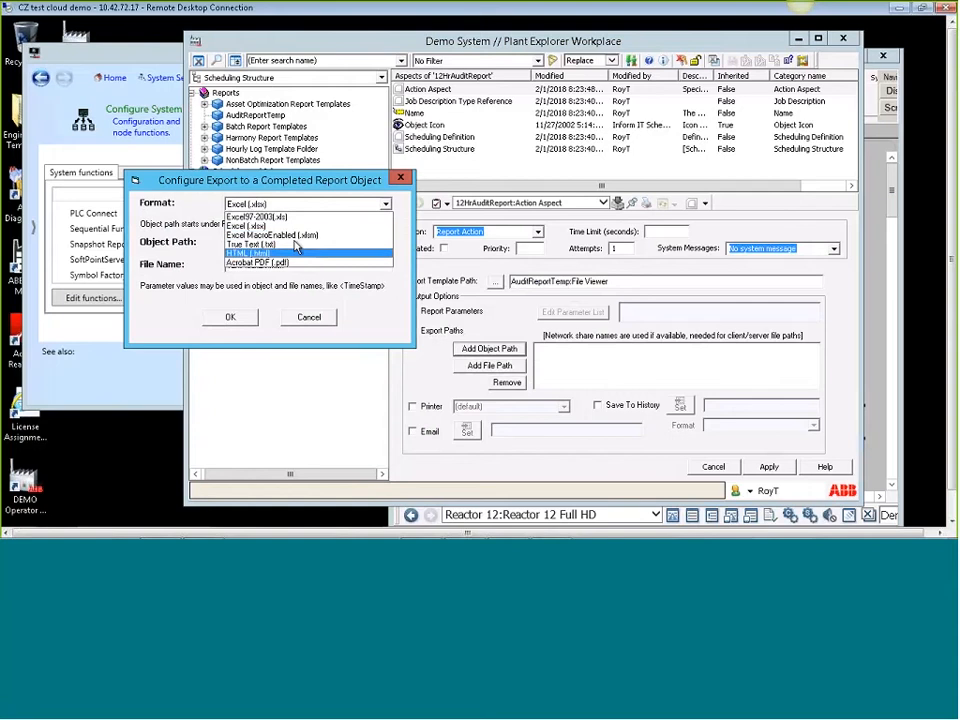
left_click(280, 262)
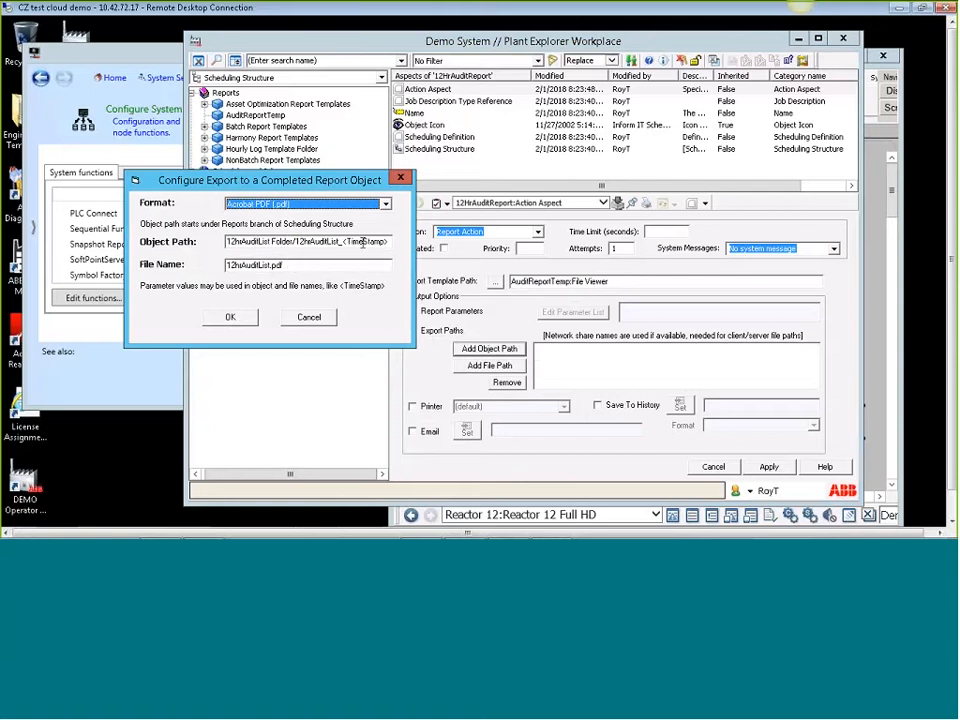
left_click(232, 317)
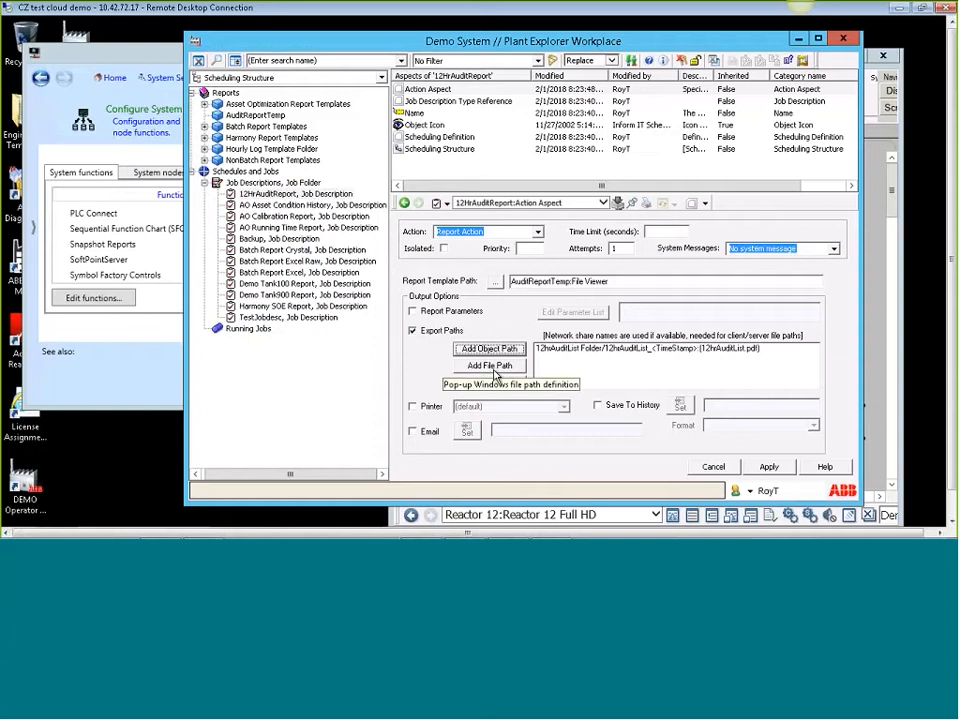
Add an Excel (.xlsx) export to the file path C:\Reports\12hrAuditList.xlsx and apply the Action Aspect changes.
left_click(492, 370)
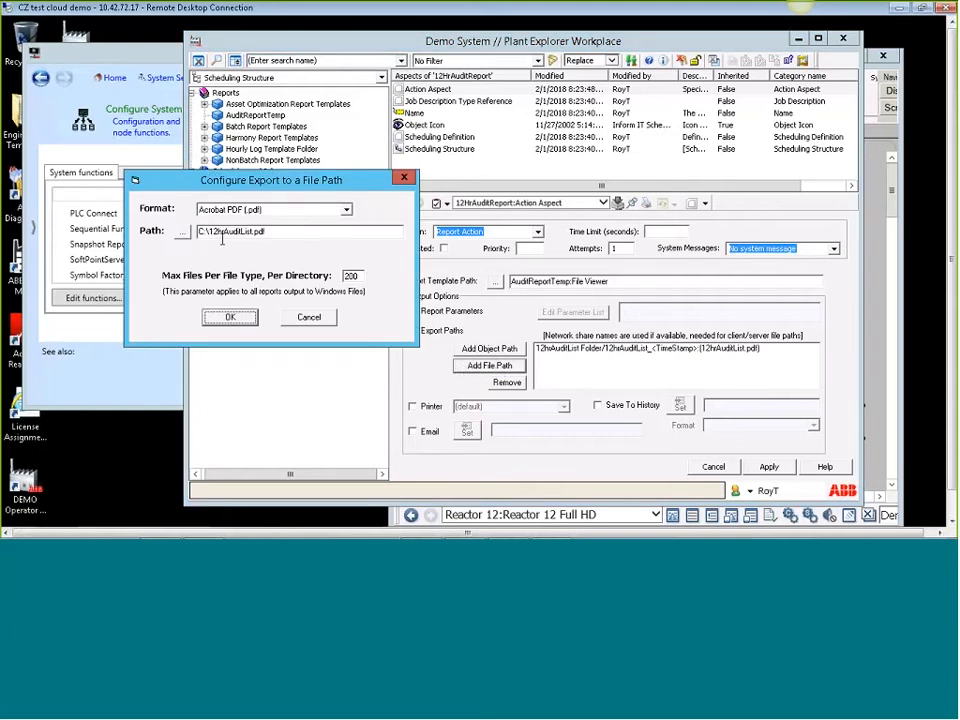
left_click(201, 231)
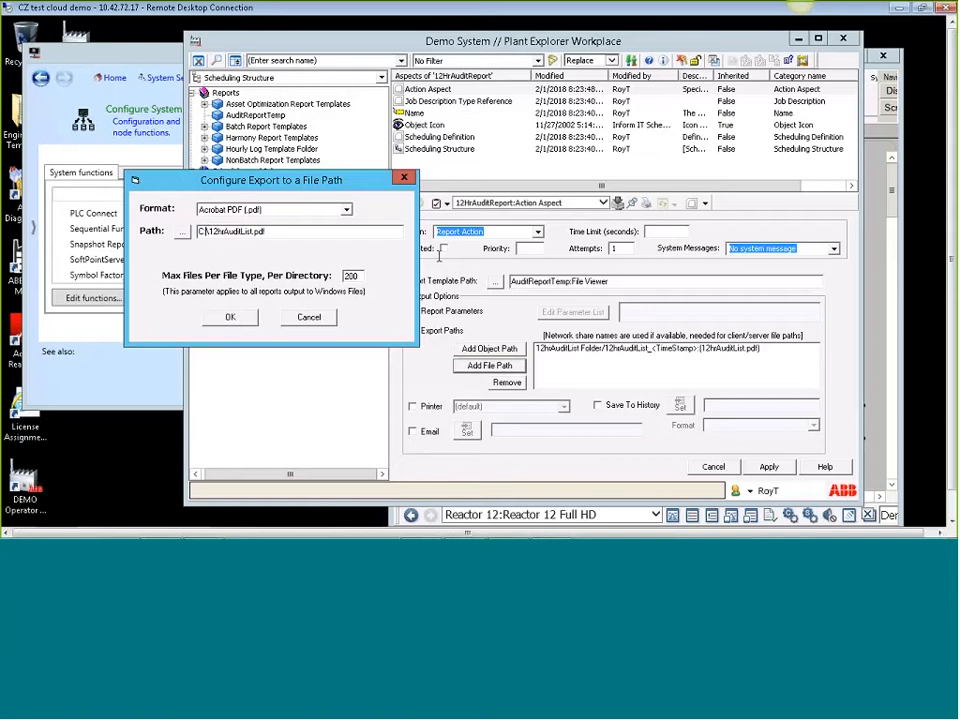
type("\\Reports")
left_click(346, 209)
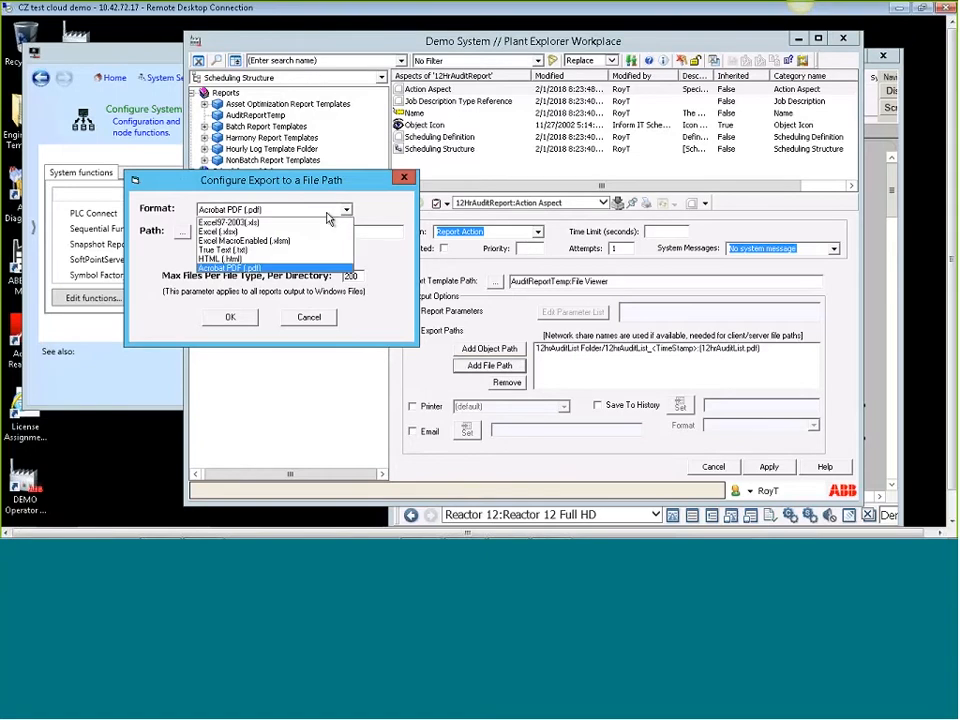
left_click(294, 231)
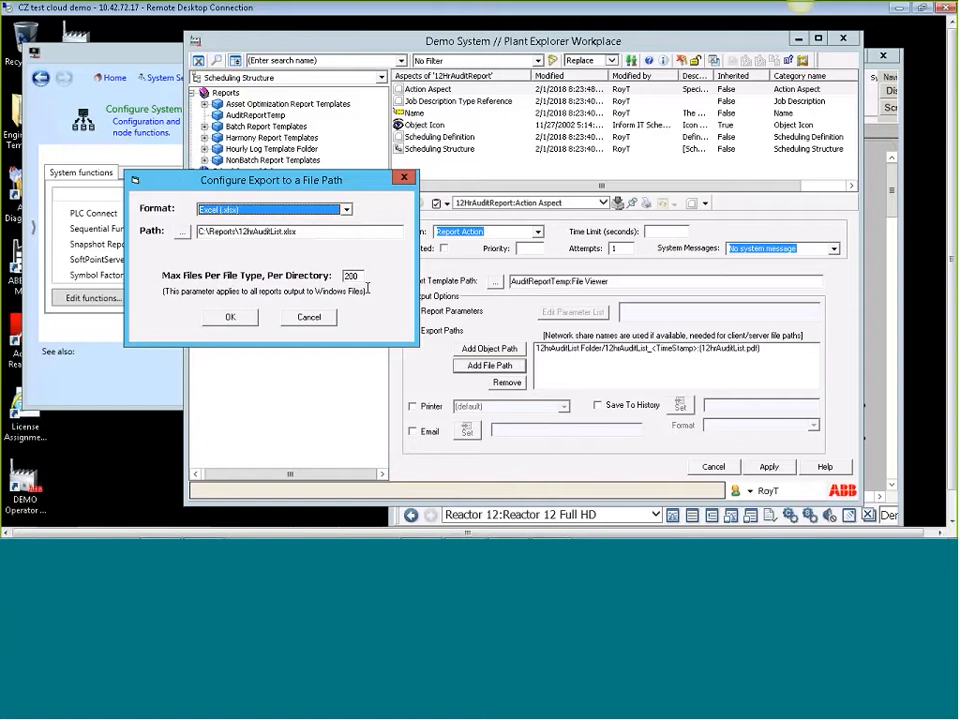
left_click(236, 317)
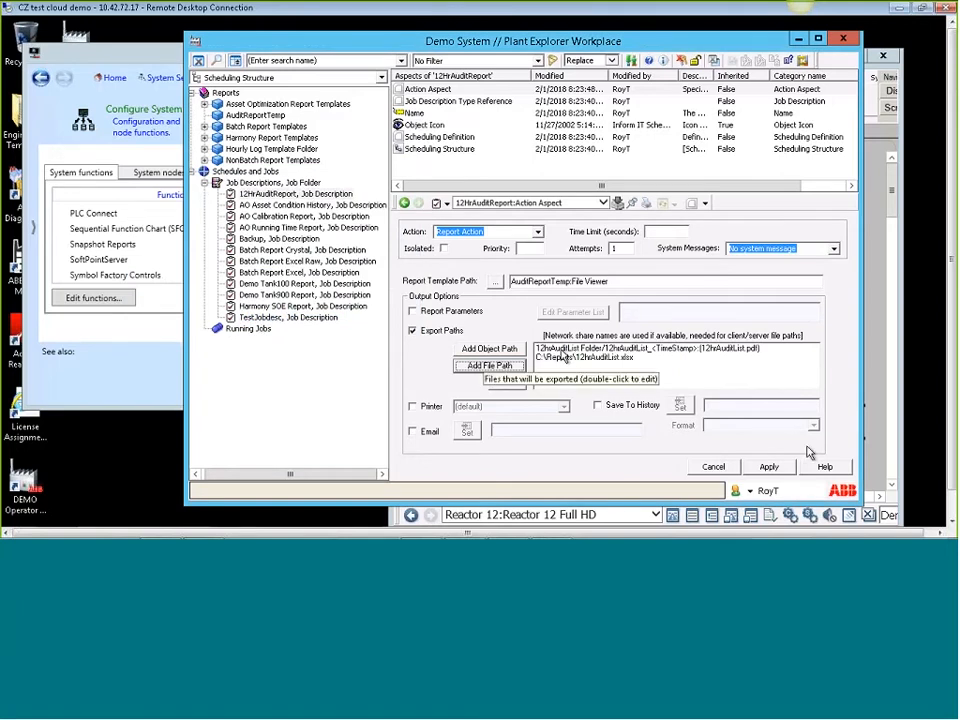
left_click(785, 470)
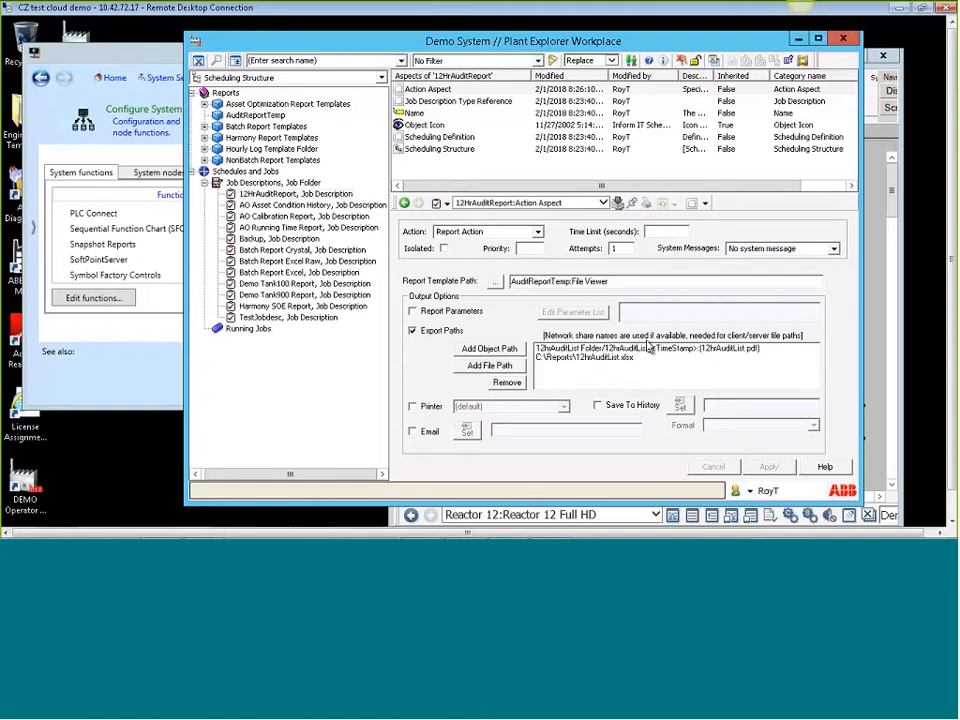
In the job's Scheduling Definition, choose a Periodic Schedule that runs every 12 hours.
left_click(452, 140)
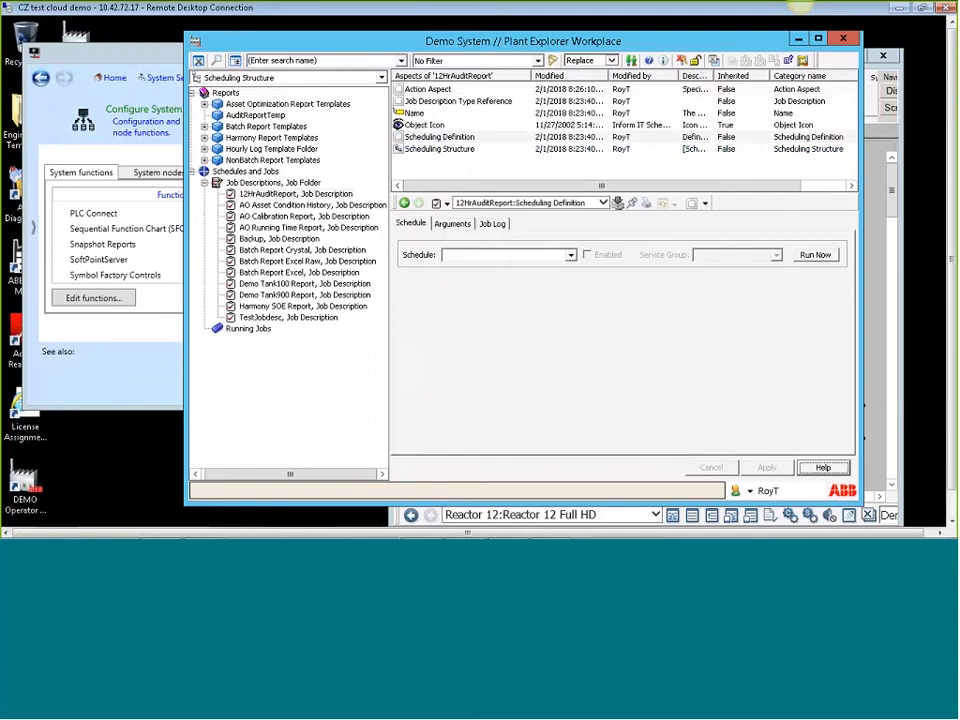
left_click(572, 258)
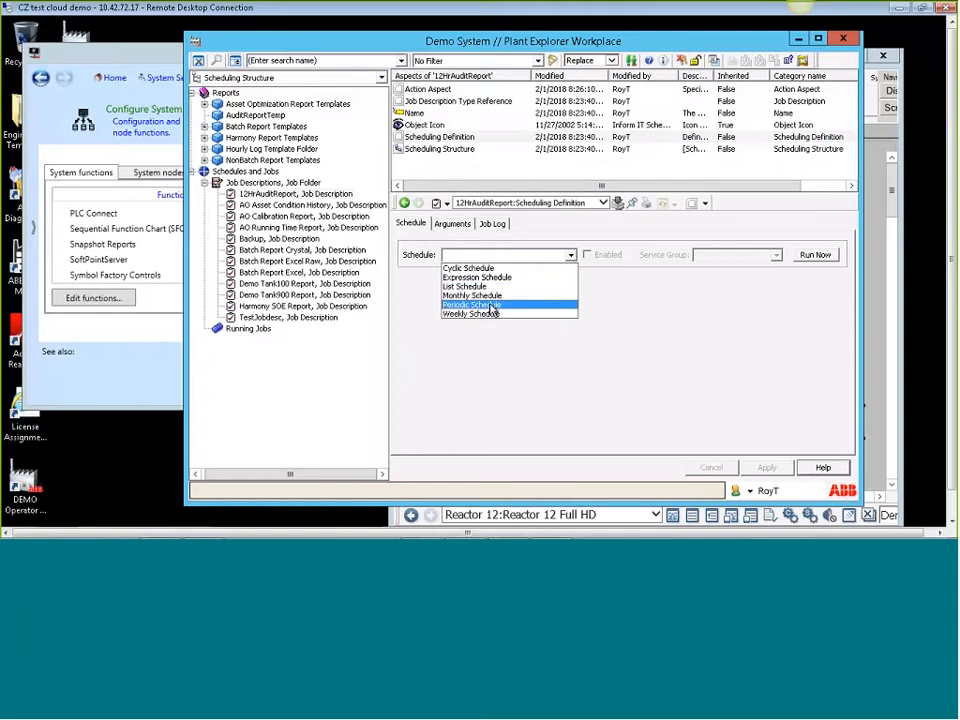
left_click(491, 305)
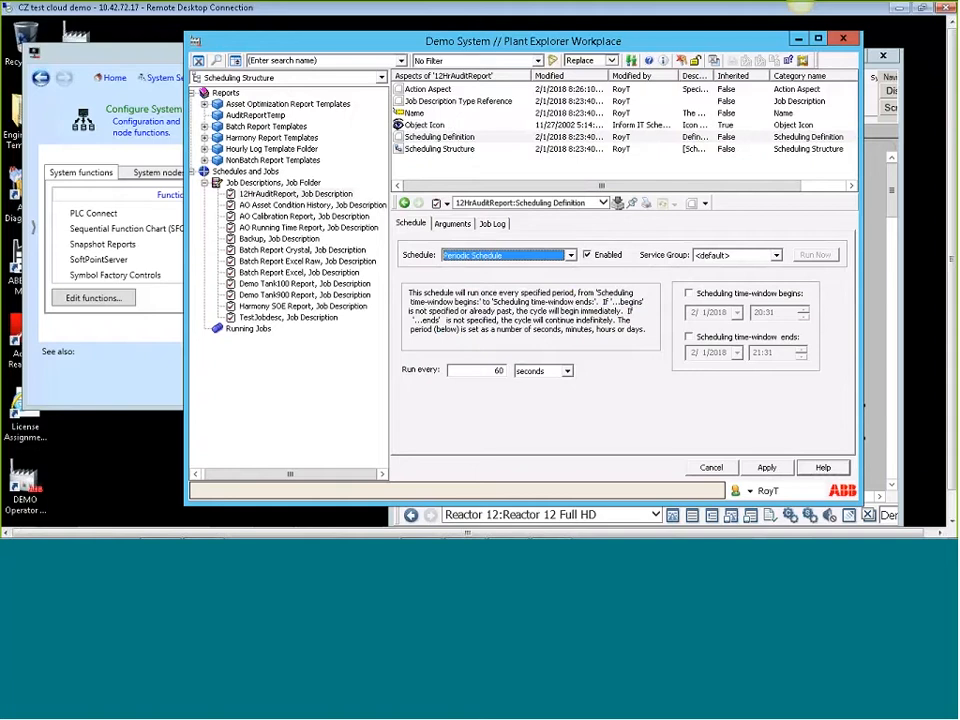
left_click(567, 371)
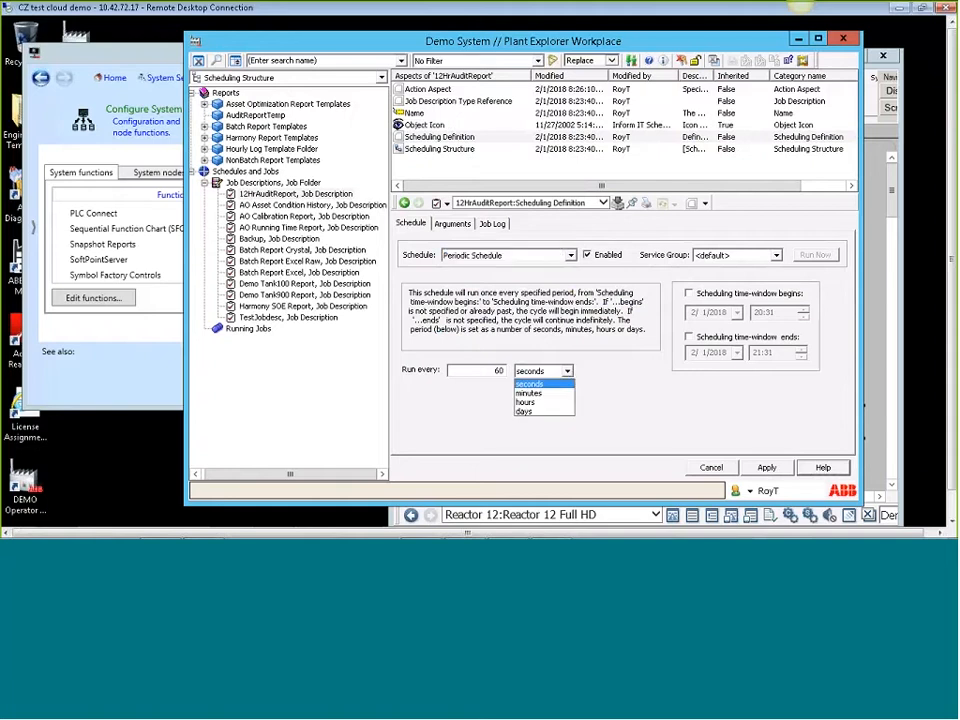
left_click(527, 398)
double_click(506, 372)
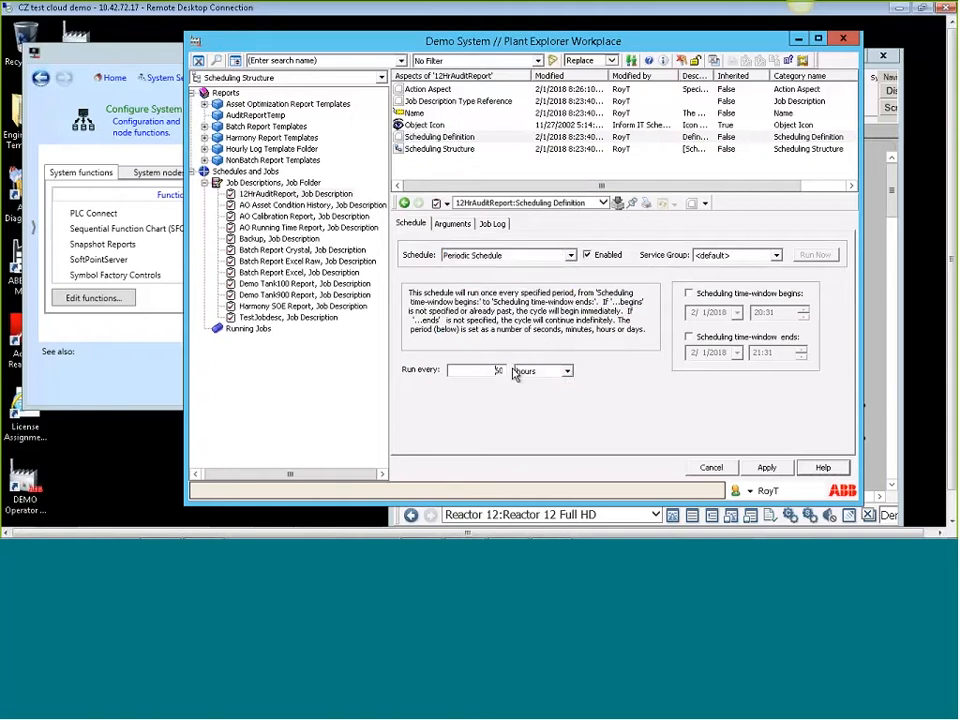
type("12")
Enable the scheduling time-window start, set it to 2/2/2018 at 00:01, and apply the schedule.
left_click(688, 293)
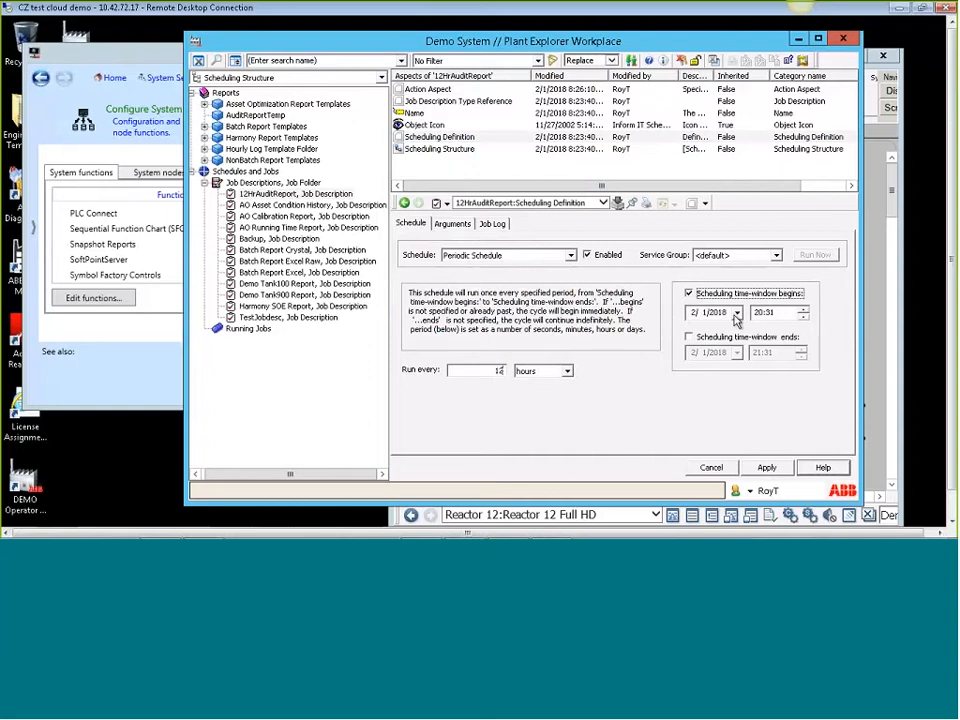
left_click(737, 313)
left_click(704, 358)
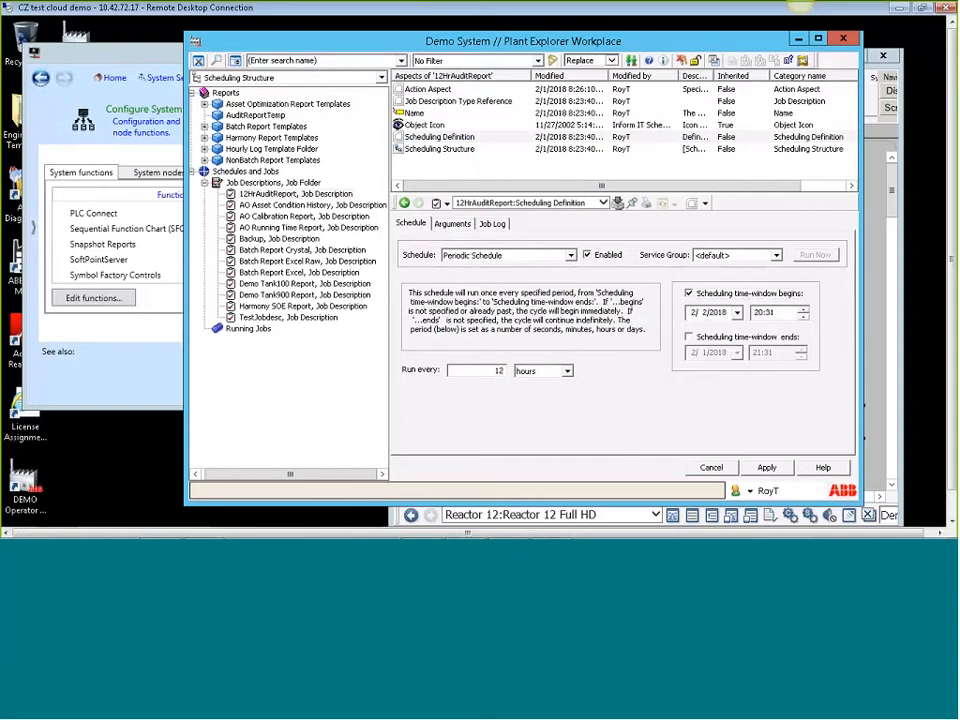
left_click(771, 314)
type("00")
left_click(766, 468)
Run the 12HrAuditReport job immediately and expand Running Jobs to follow its execution.
left_click(815, 255)
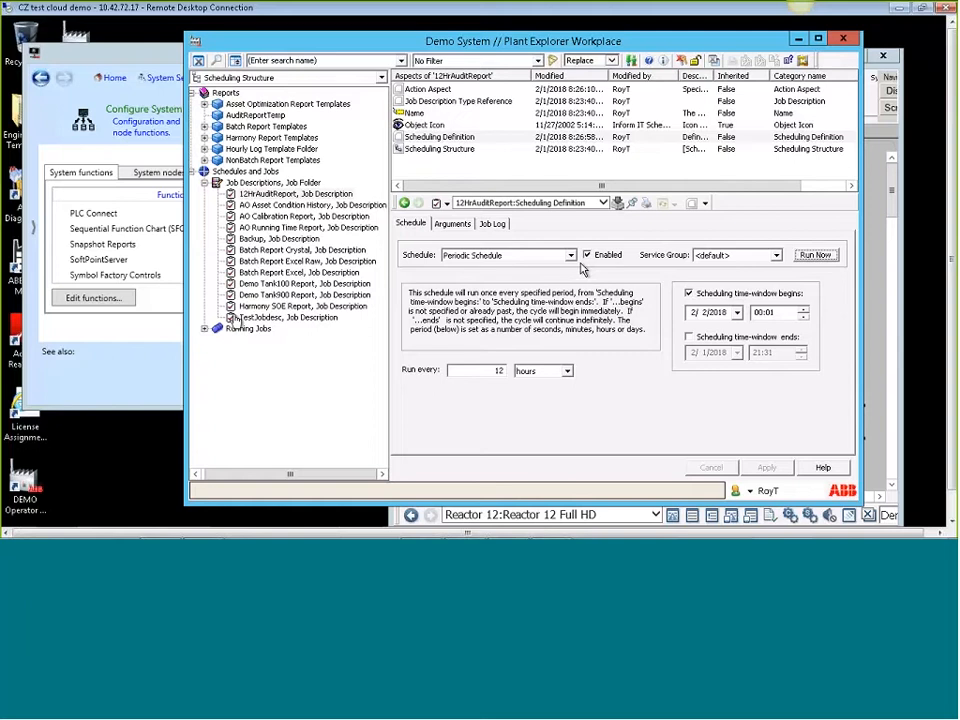
left_click(205, 329)
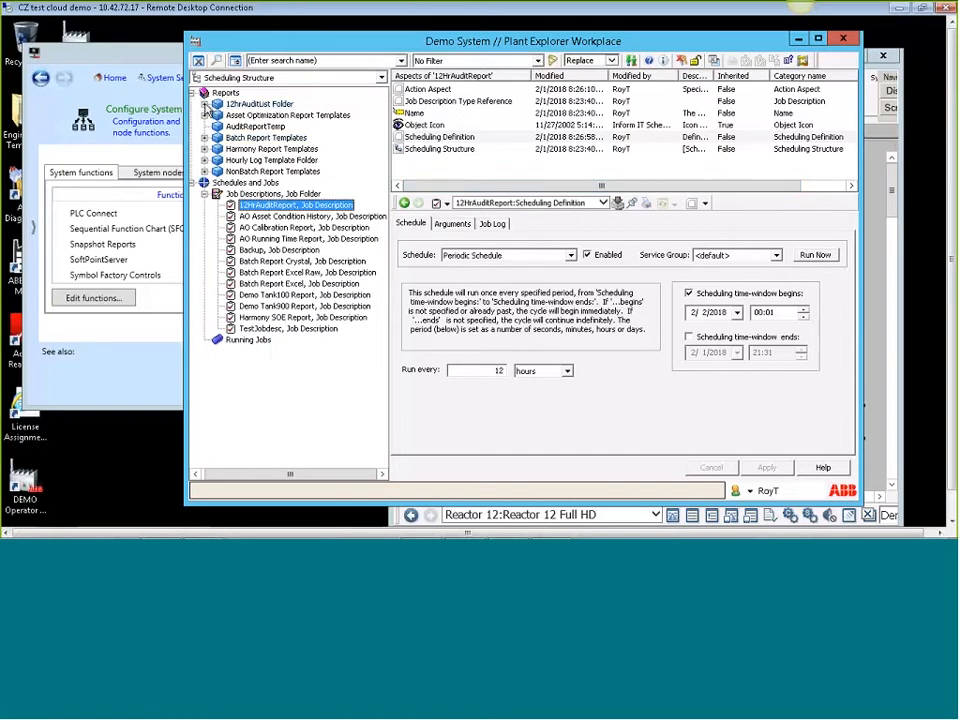
Open the File Viewer of the completed report in 12hrAuditList Folder, maximize the workplace window, and look through the PDF.
left_click(208, 104)
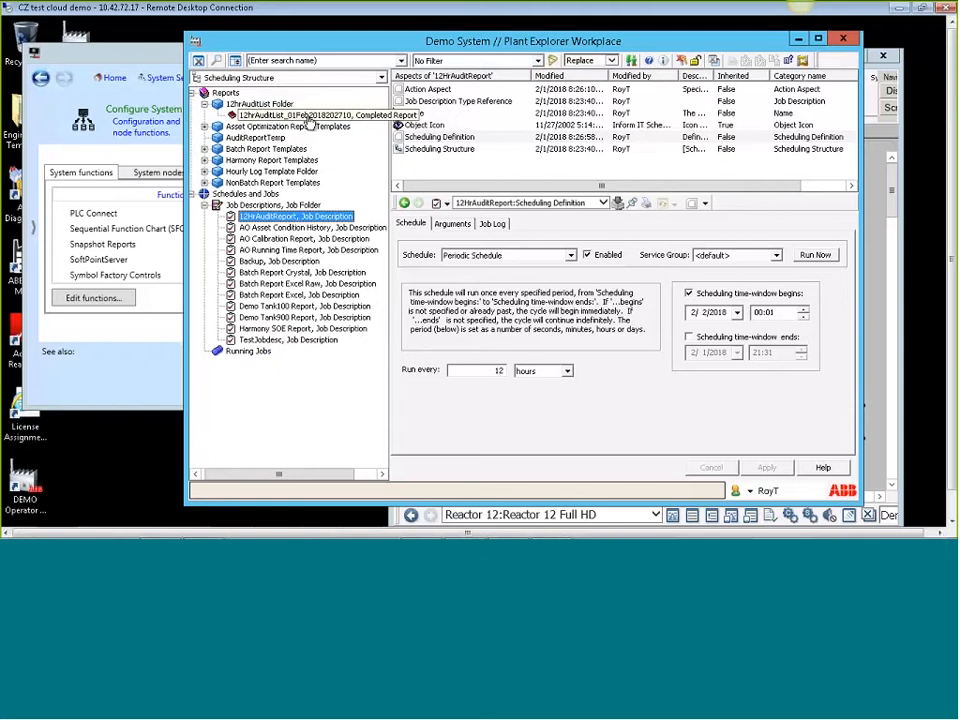
left_click(310, 116)
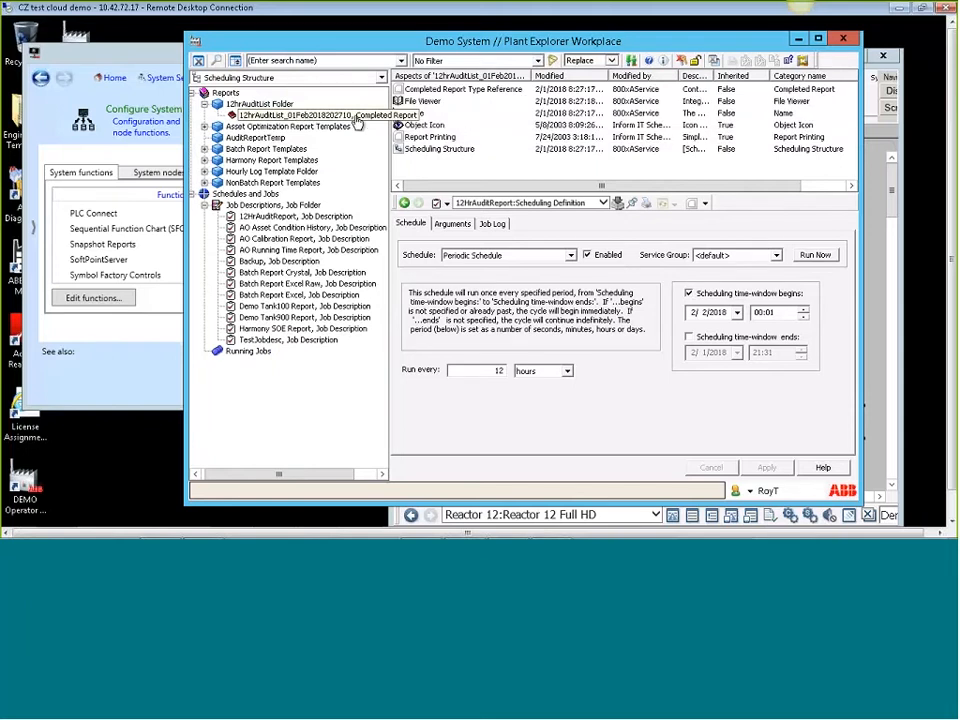
left_click(421, 101)
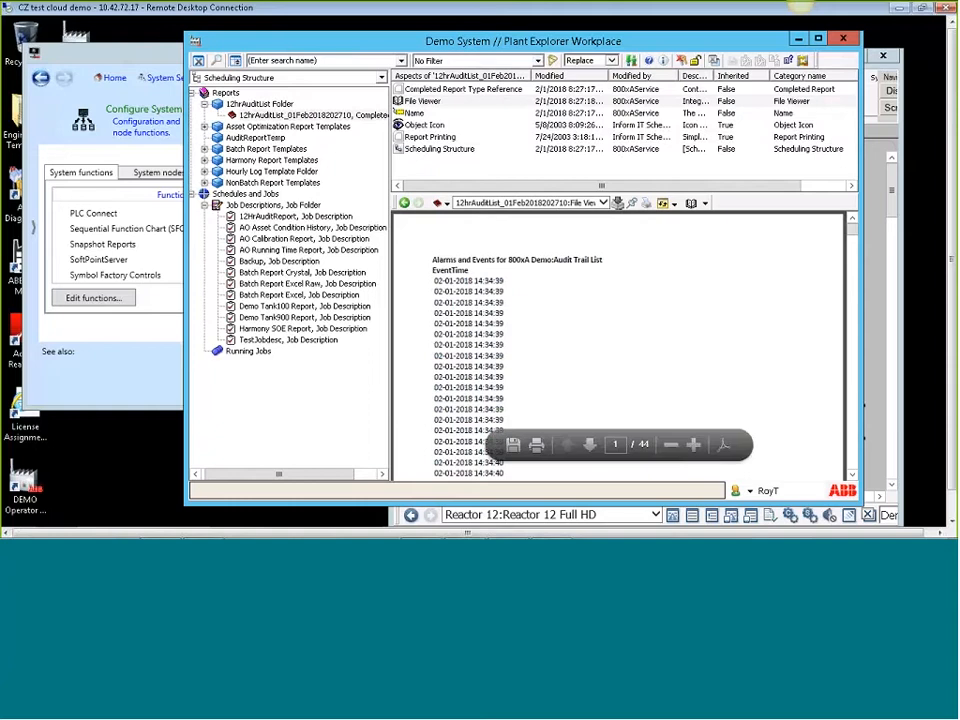
left_click(819, 39)
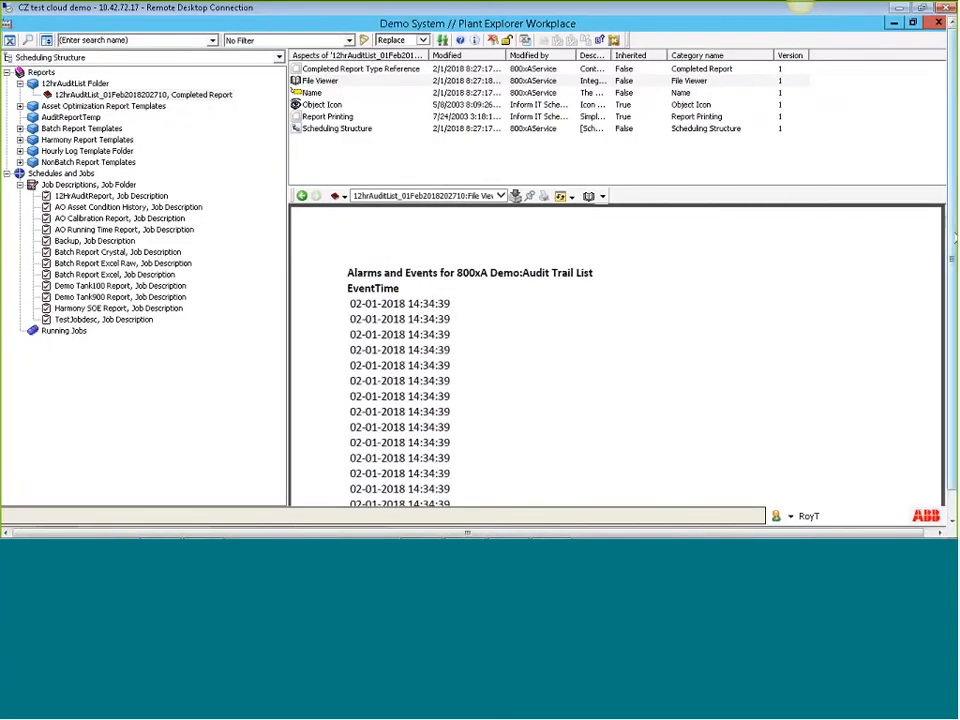
left_click_drag(946, 228, 947, 388)
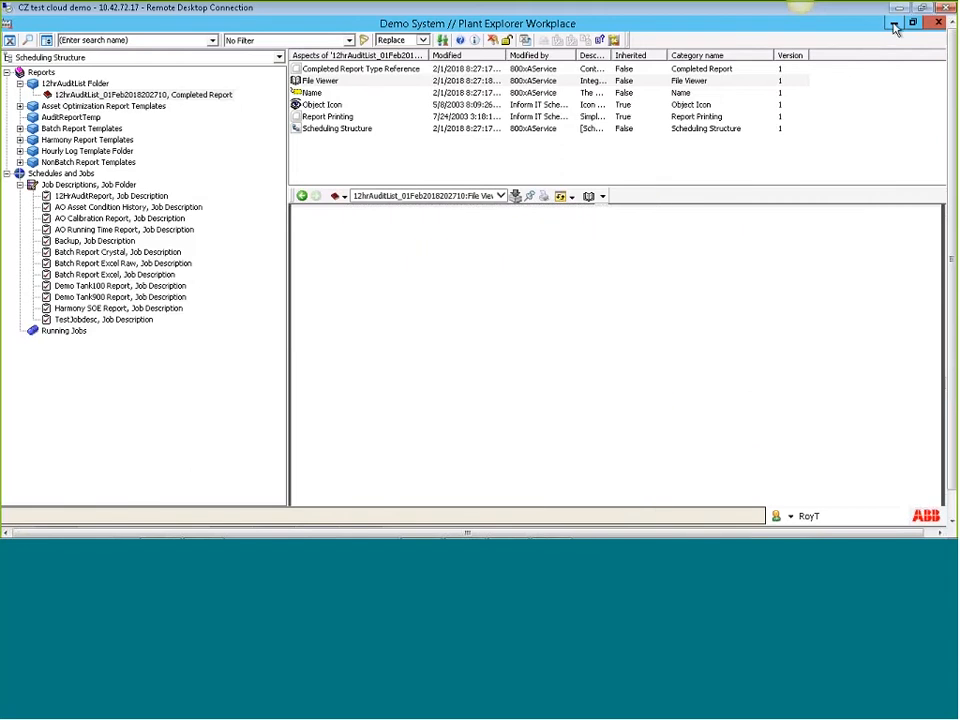
Minimize the workplace, move the Configuration Console off the desktop icons, and open the C:\Reports folder in File Explorer.
left_click(893, 22)
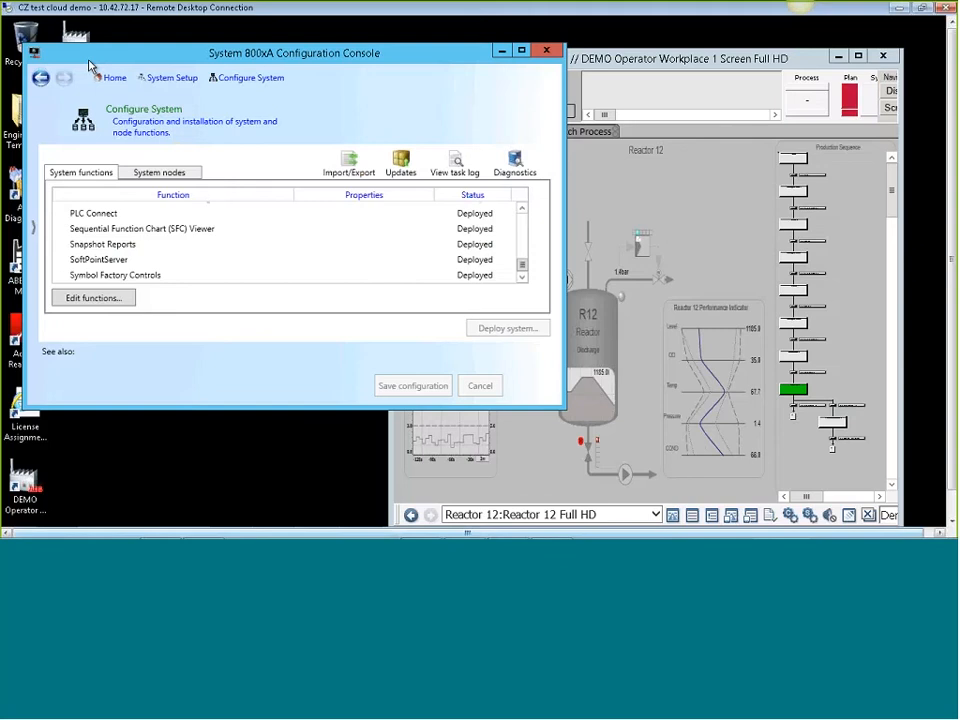
left_click_drag(90, 65, 185, 72)
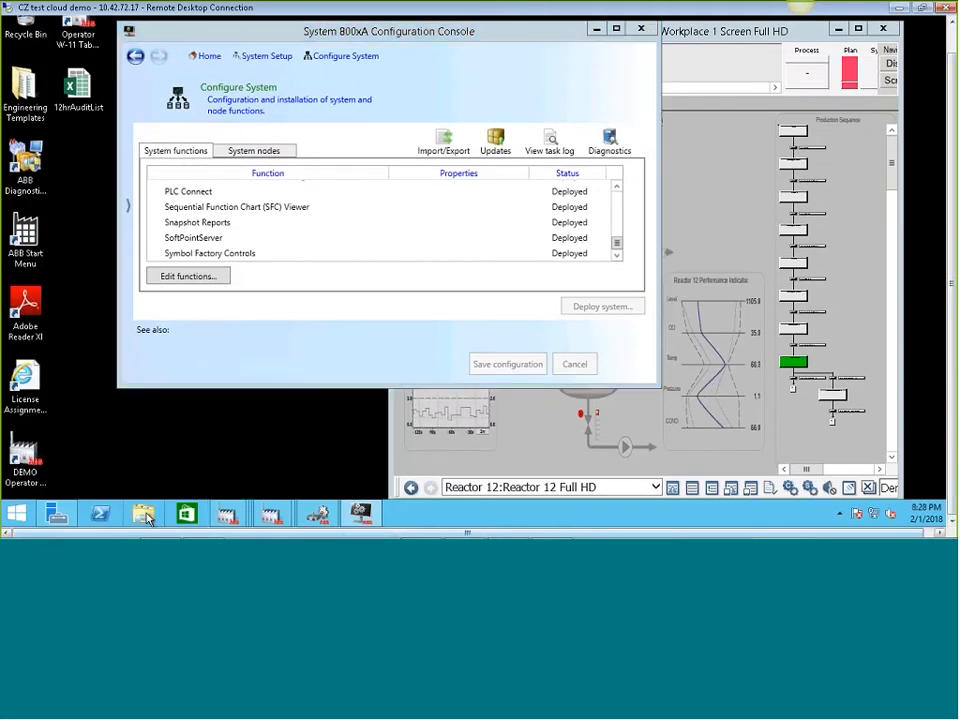
left_click(144, 514)
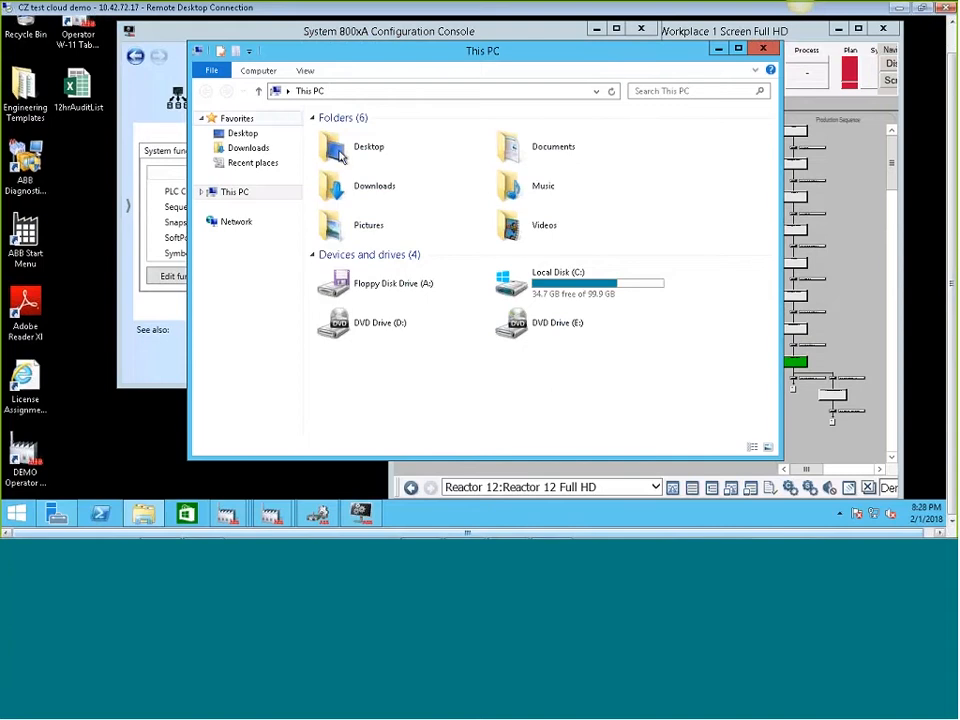
double_click(583, 300)
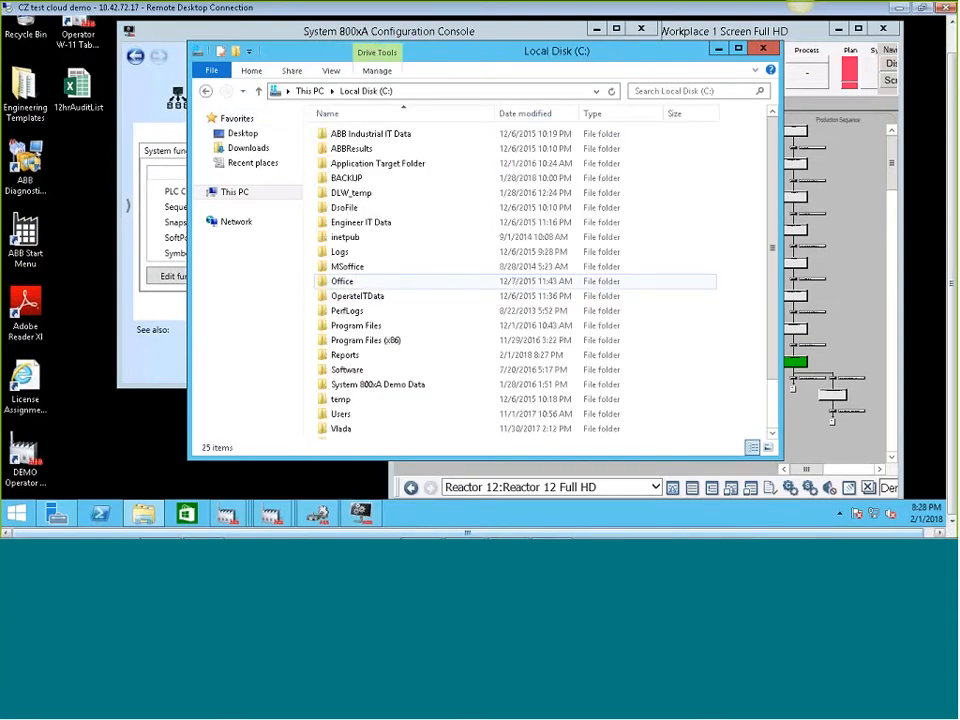
left_click(525, 114)
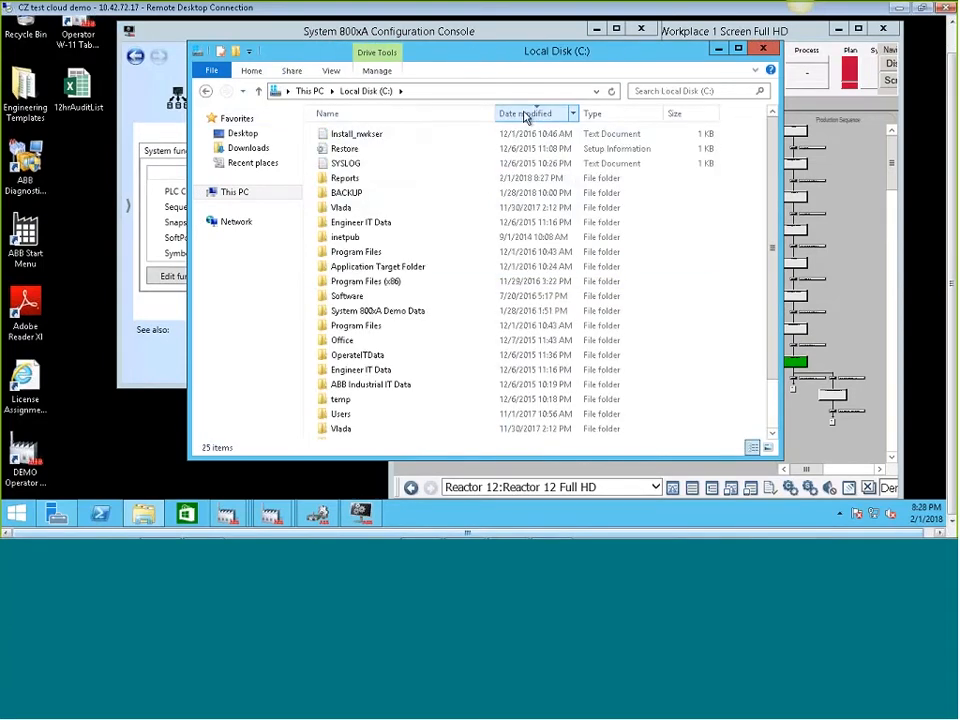
left_click(347, 180)
double_click(347, 180)
Open the exported 12hrAuditList workbook, examine its last audit entries, and close it.
left_click(358, 137)
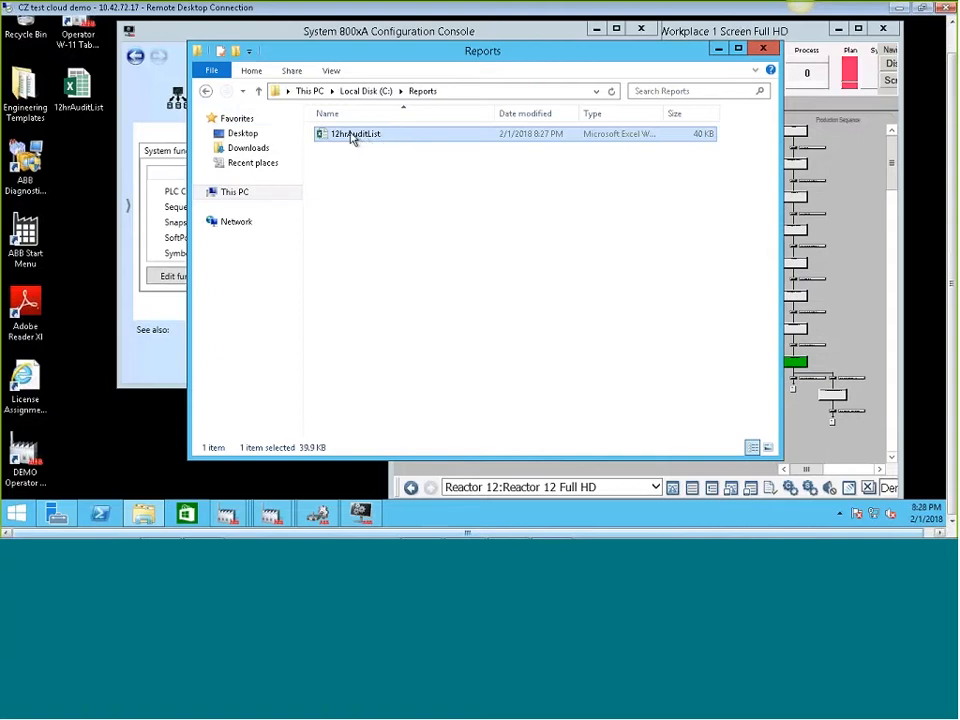
double_click(352, 138)
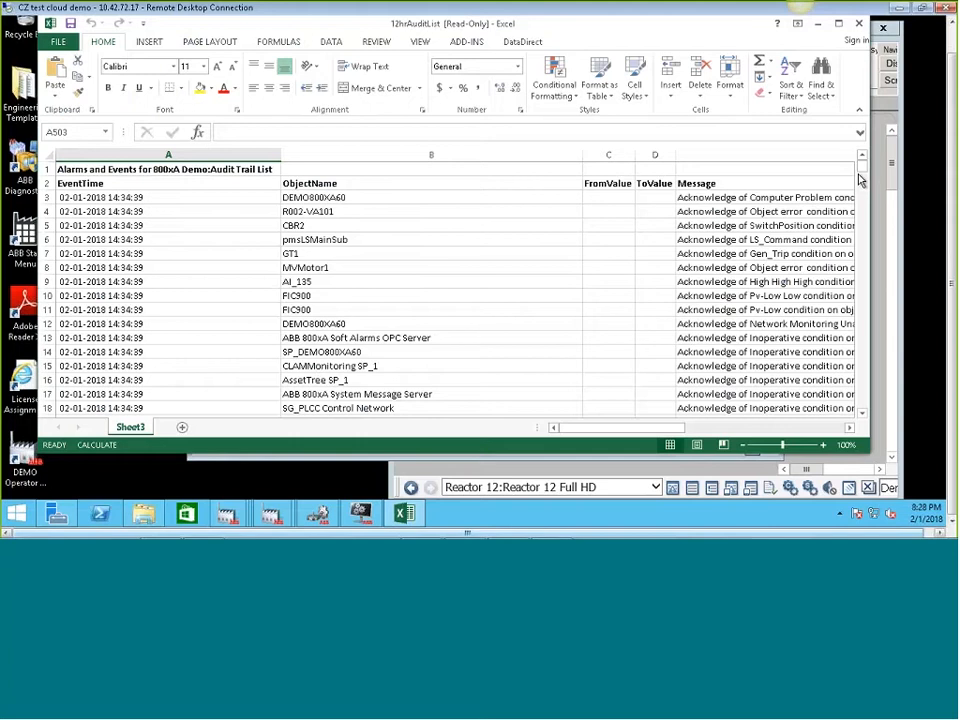
left_click_drag(865, 192, 868, 259)
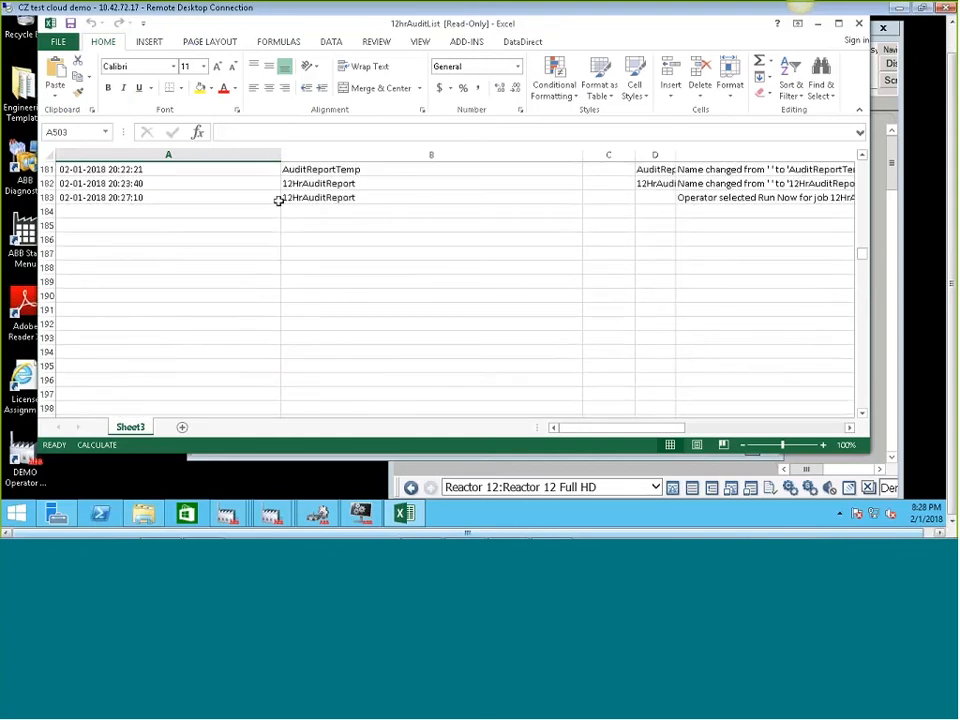
left_click(861, 26)
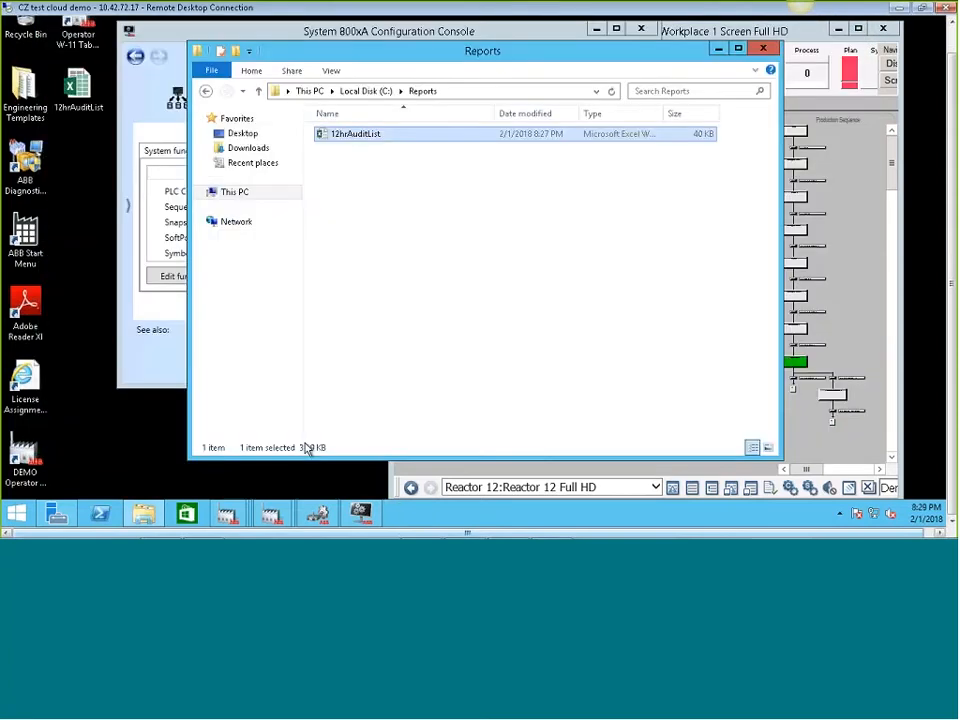
Back in Plant Explorer Workplace, change the 12HrAuditReport job's Excel export path to C:\Reports\12hrAuditList<TimeStamp>.xlsx.
mouse_move(271, 516)
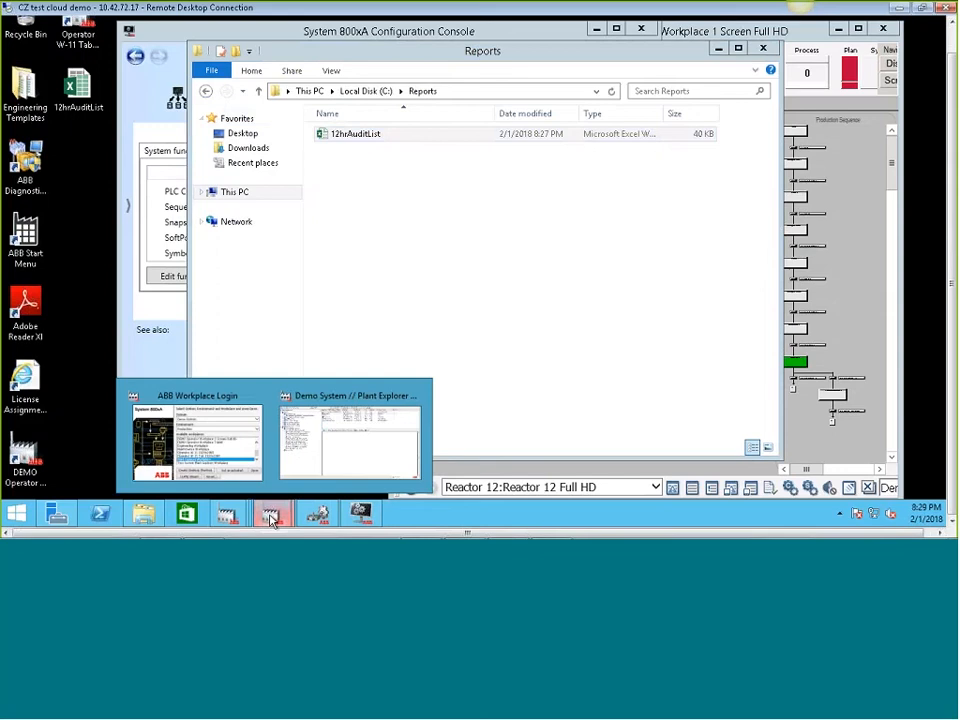
left_click(314, 436)
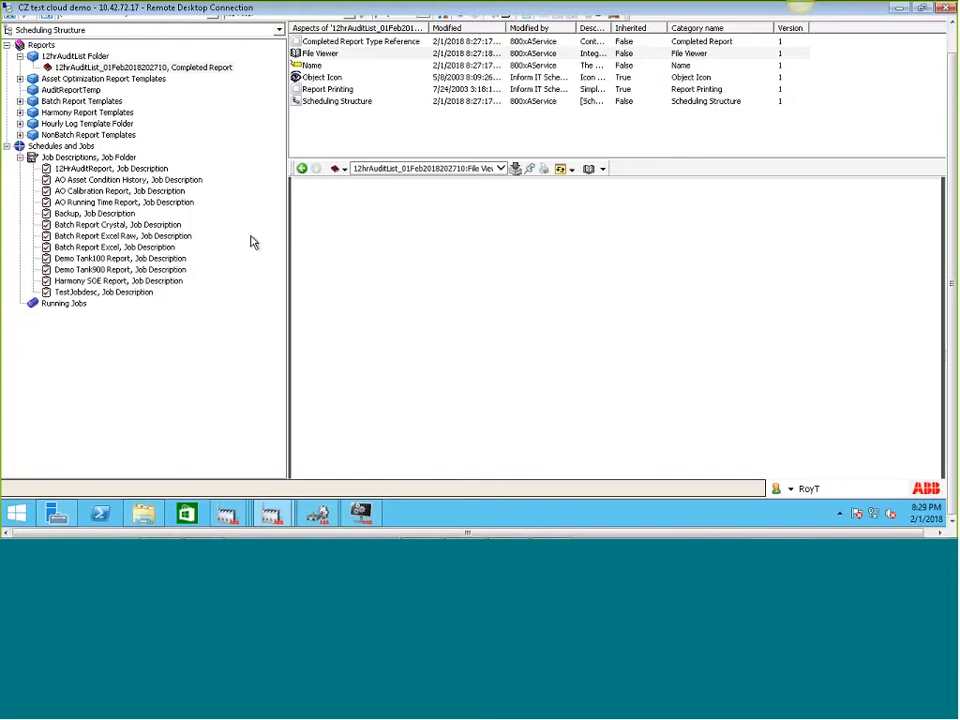
left_click(147, 171)
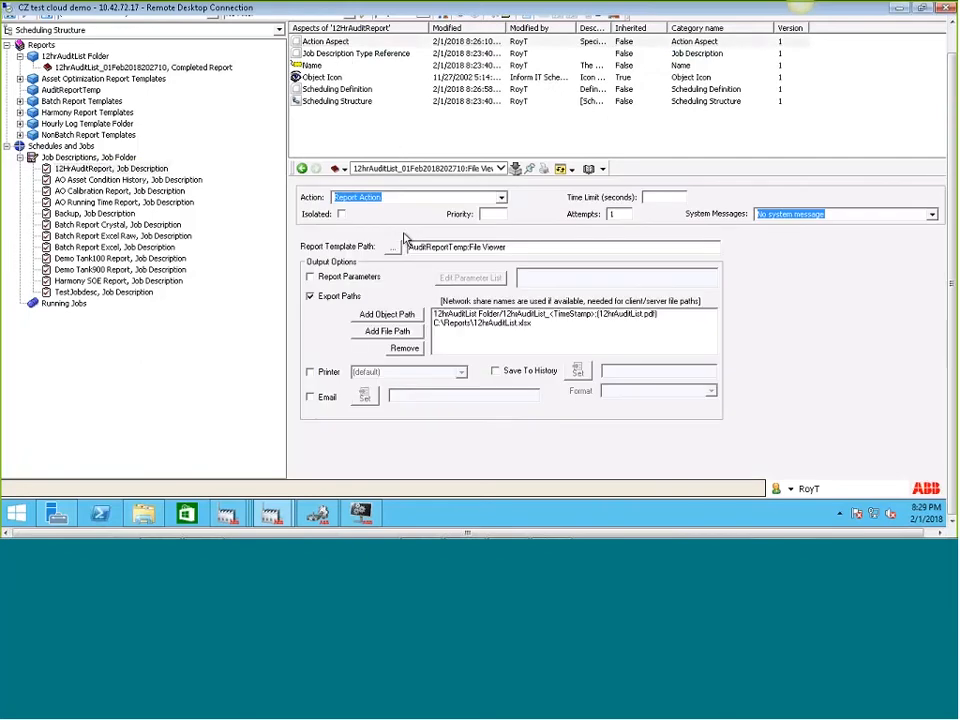
left_click(463, 324)
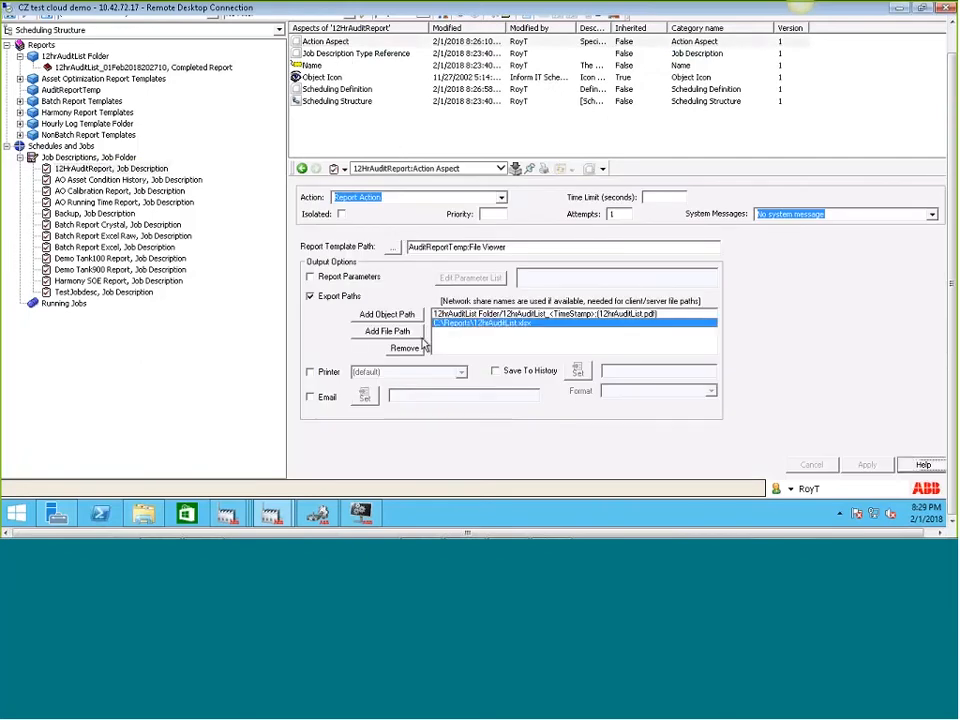
double_click(463, 325)
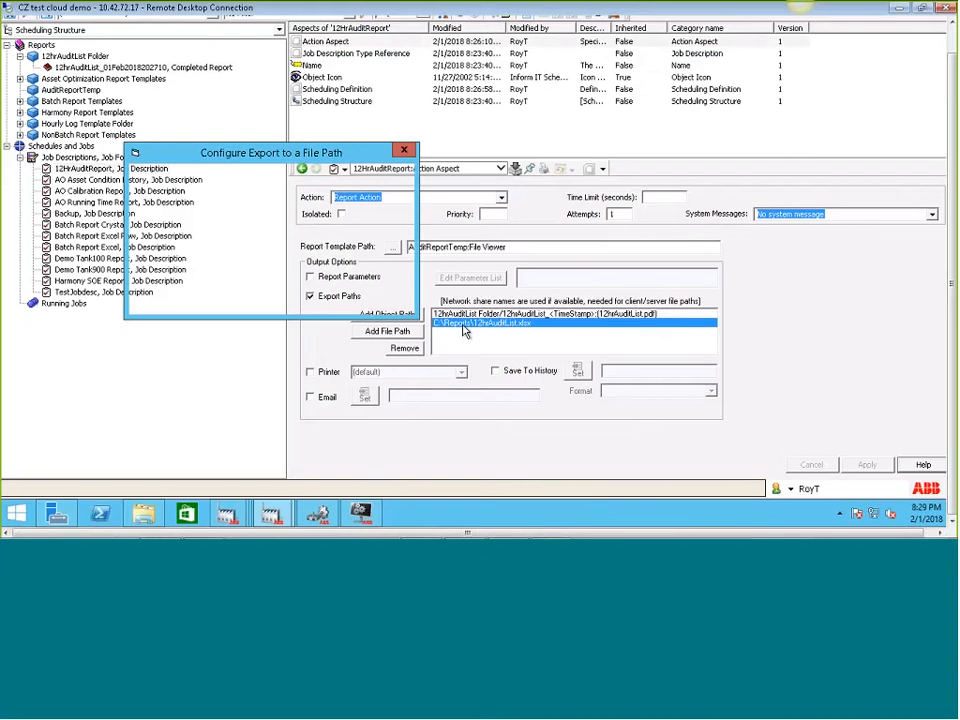
left_click(268, 204)
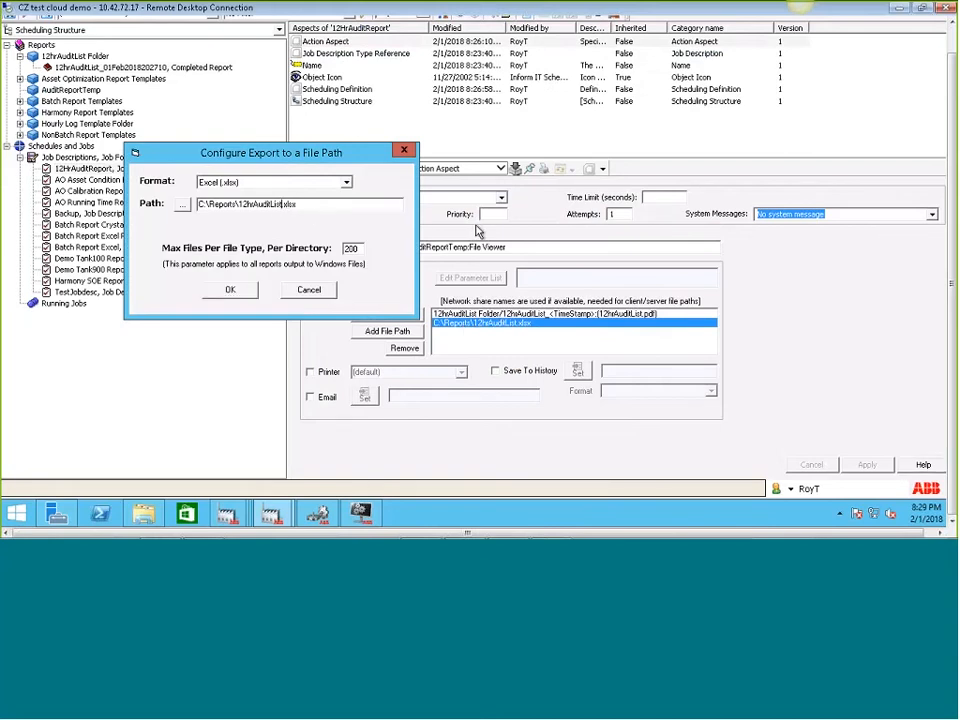
type("<TimeStamp>")
left_click(230, 289)
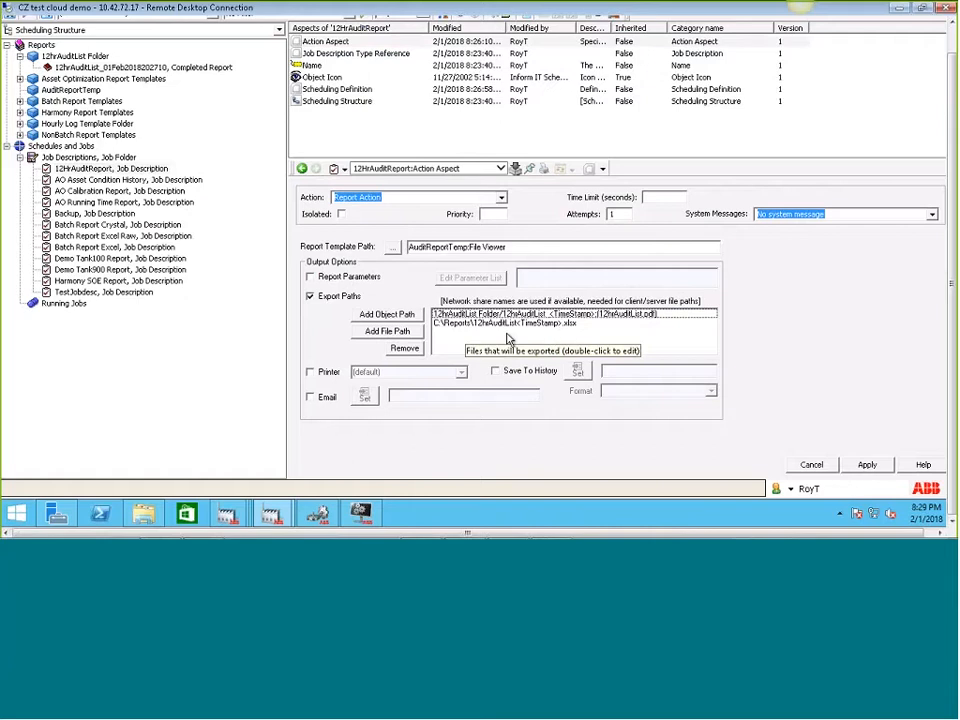
Switch to the Control Structure and open the Control Network's Alarm and Event List, saving the changes to the job's action.
left_click(280, 31)
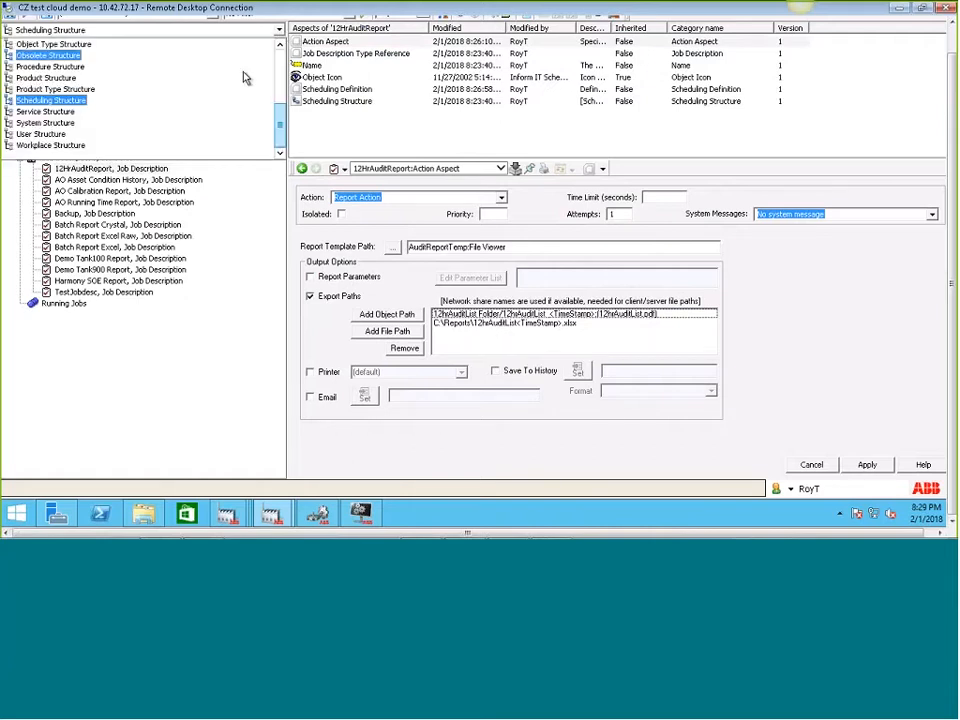
scroll(230, 85, "up", 4)
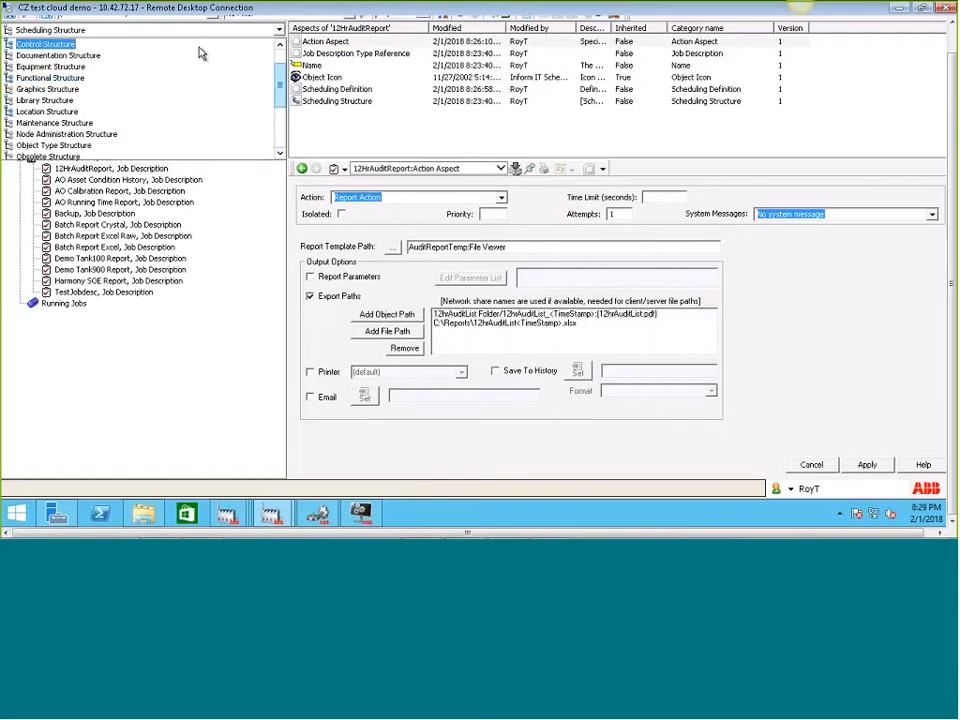
left_click(149, 40)
left_click(62, 68)
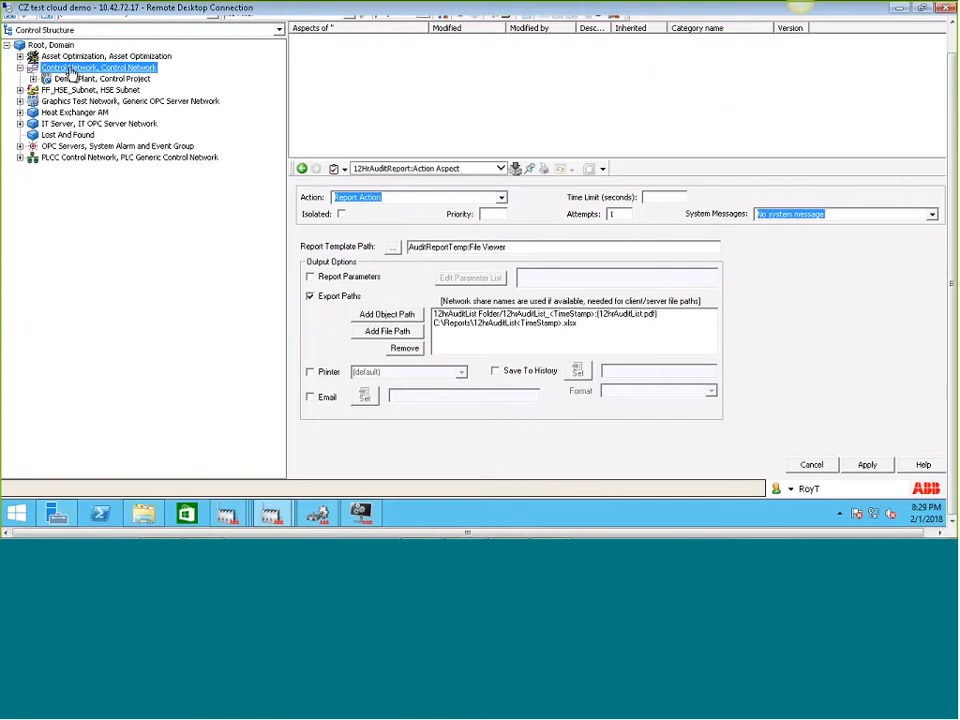
left_click(342, 44)
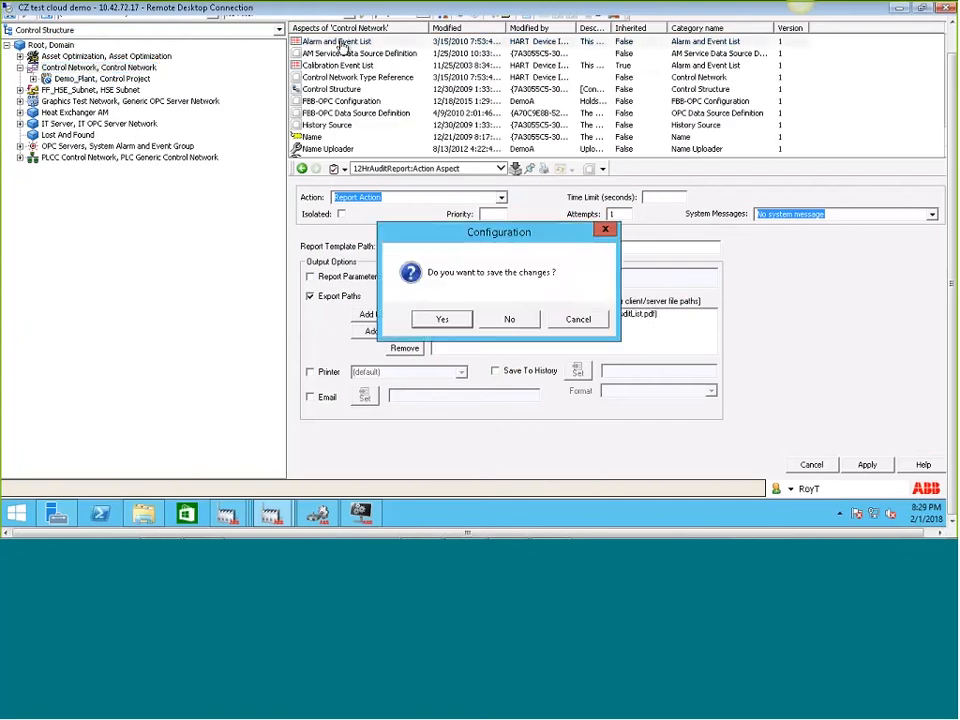
left_click(448, 319)
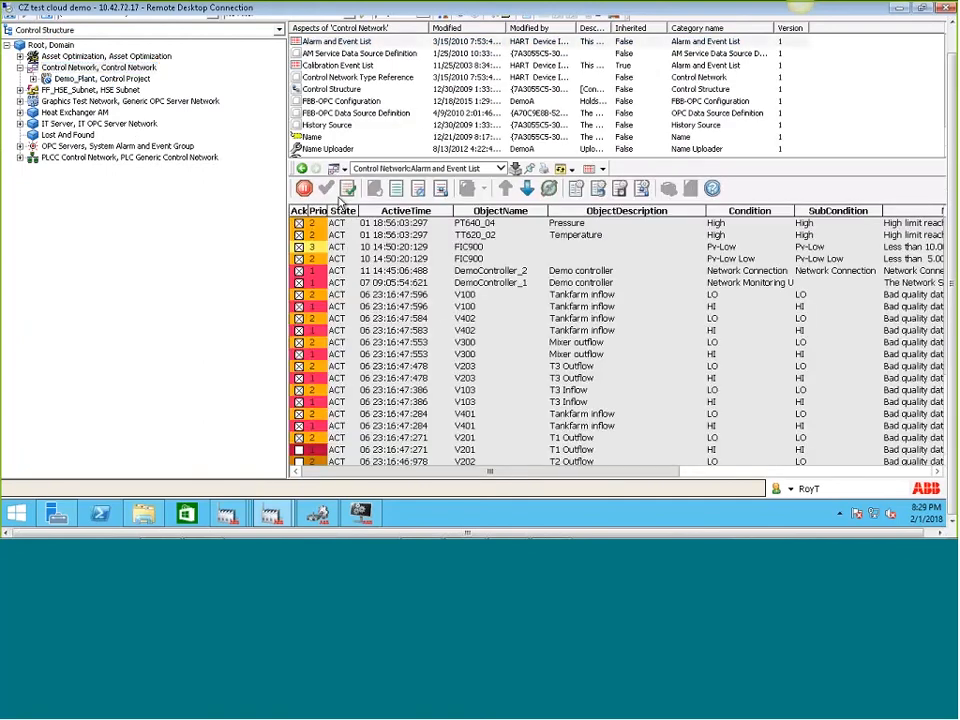
Acknowledge the visible alarms in the Alarm and Event List, including the unacknowledged ones further down.
left_click(345, 190)
scroll(441, 296, "down", 4)
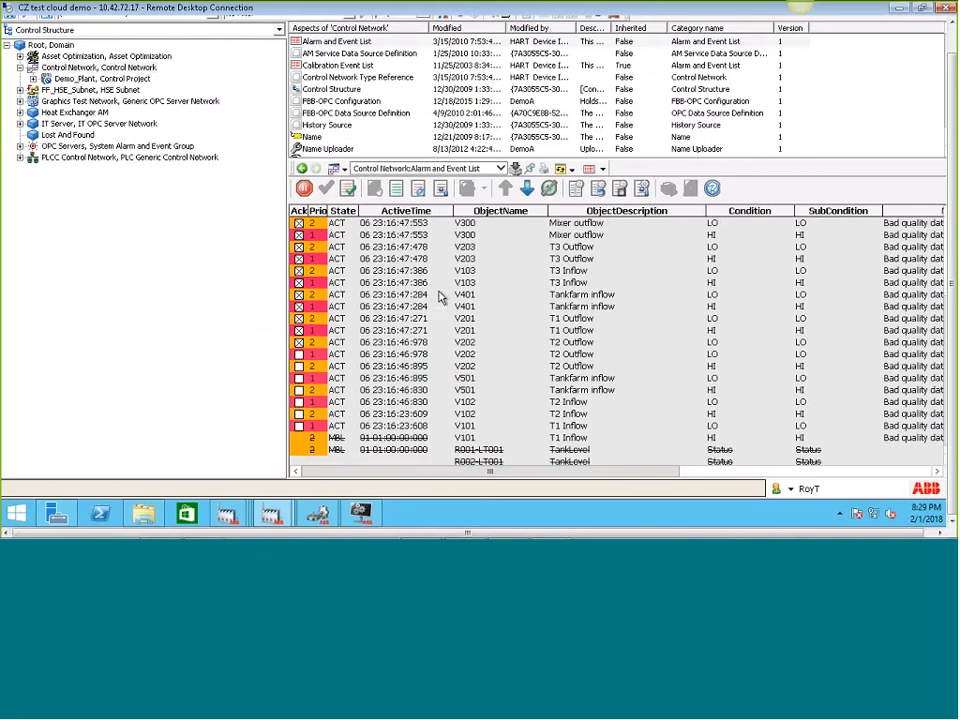
left_click(348, 190)
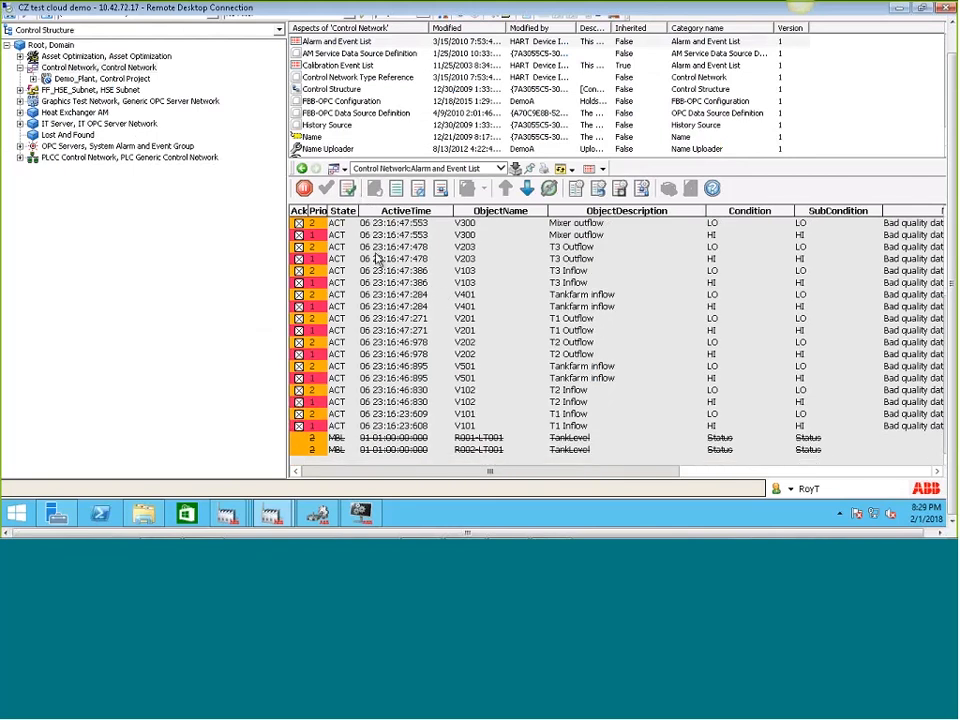
scroll(461, 332, "up", 4)
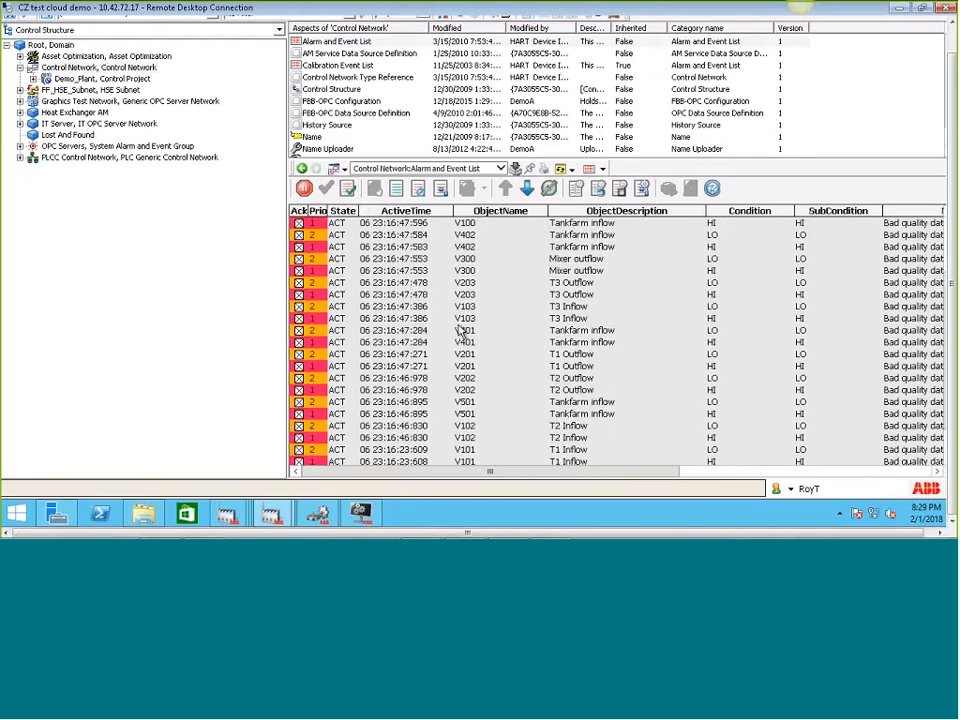
Return to the Scheduling Structure, run the 12HrAuditReport job immediately from its Scheduling Definition, and check Running Jobs.
left_click(213, 28)
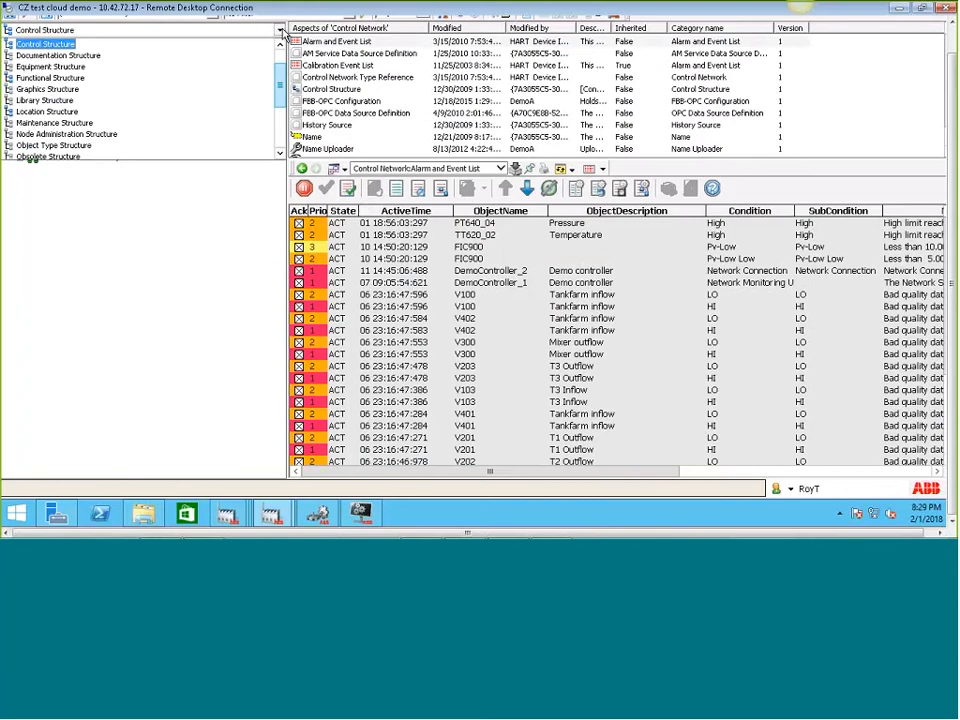
scroll(215, 115, "down", 2)
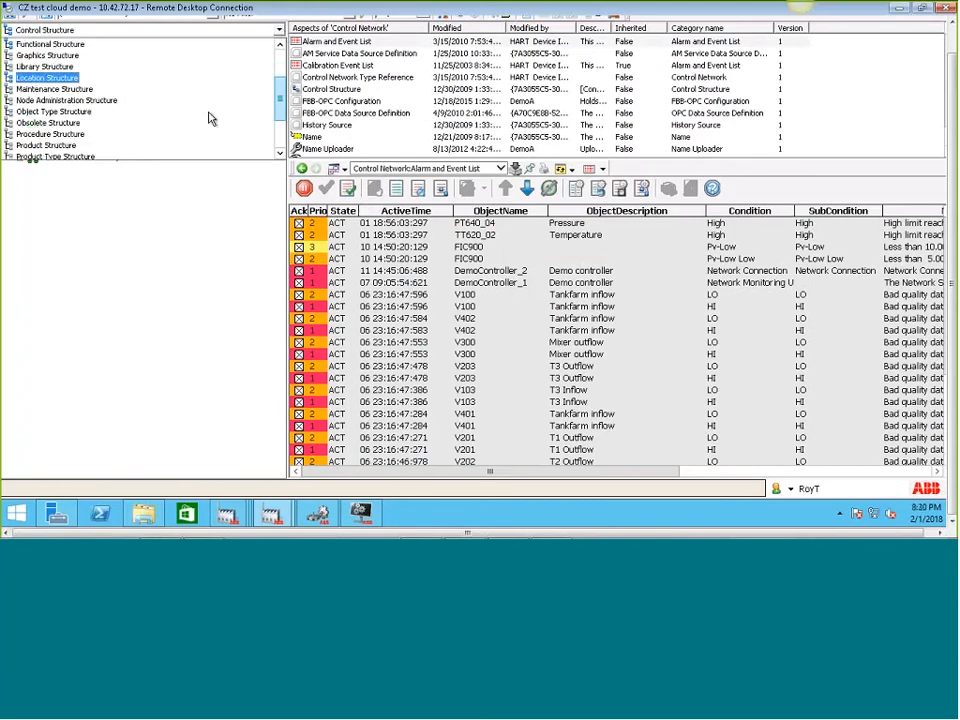
left_click(64, 134)
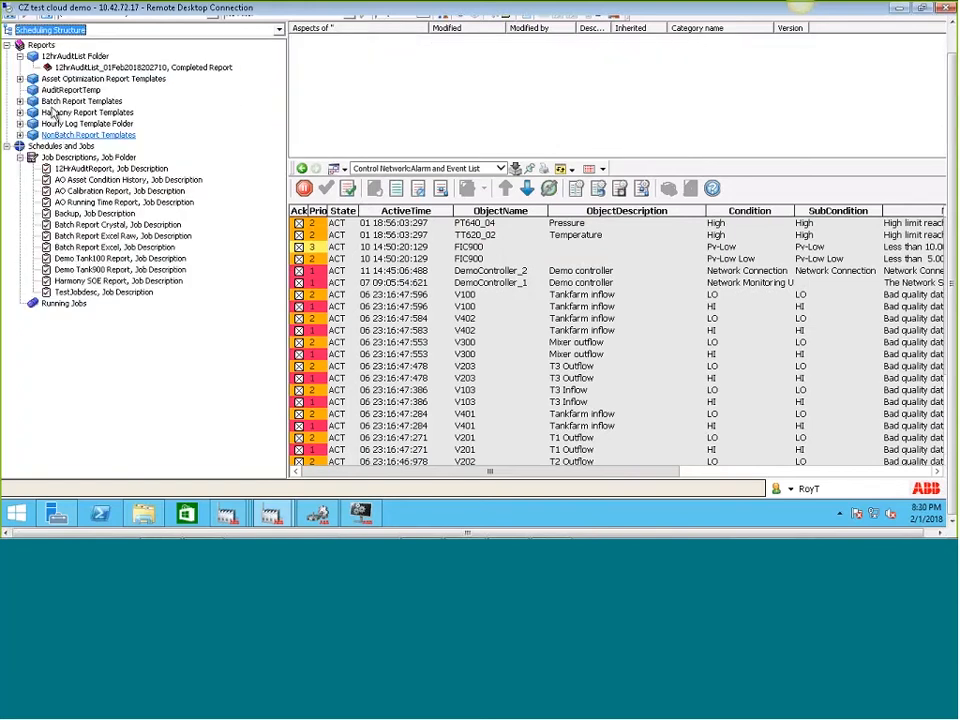
left_click(100, 169)
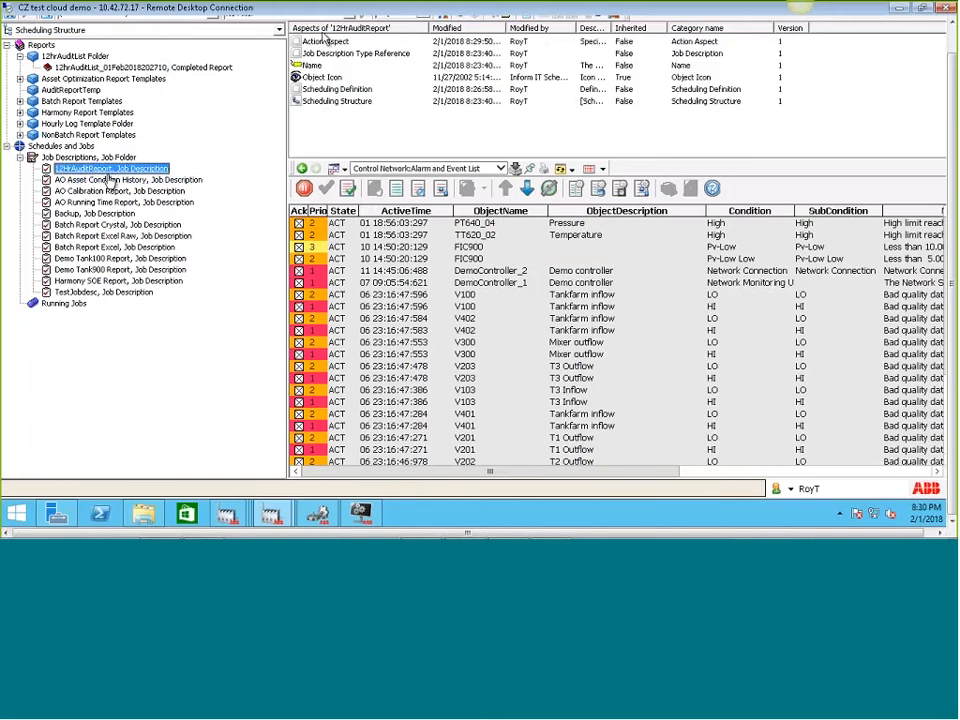
left_click(345, 89)
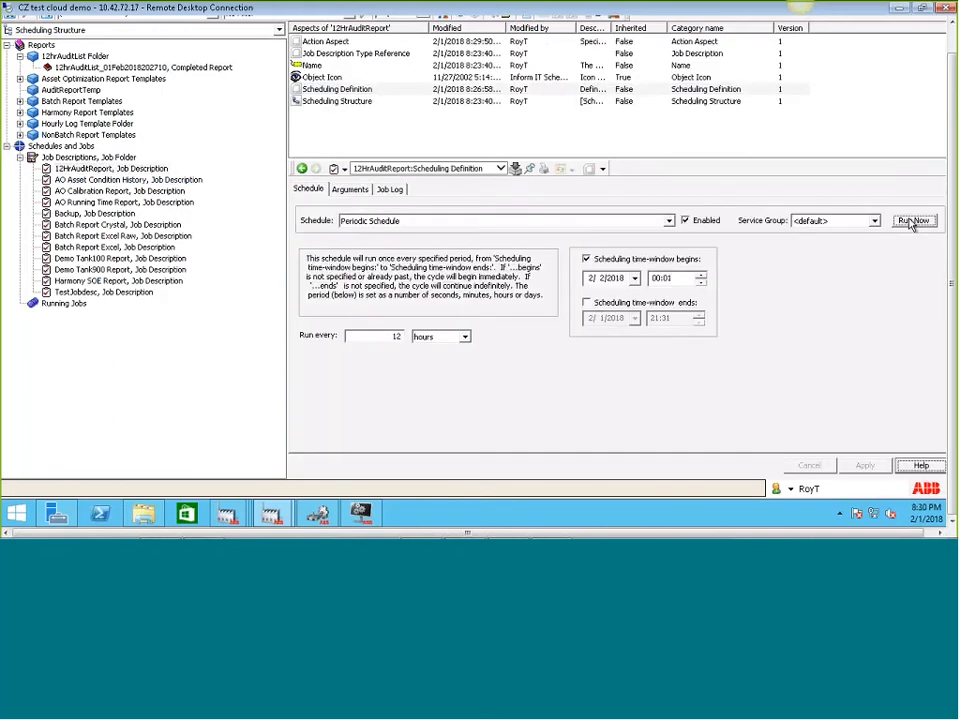
left_click(913, 220)
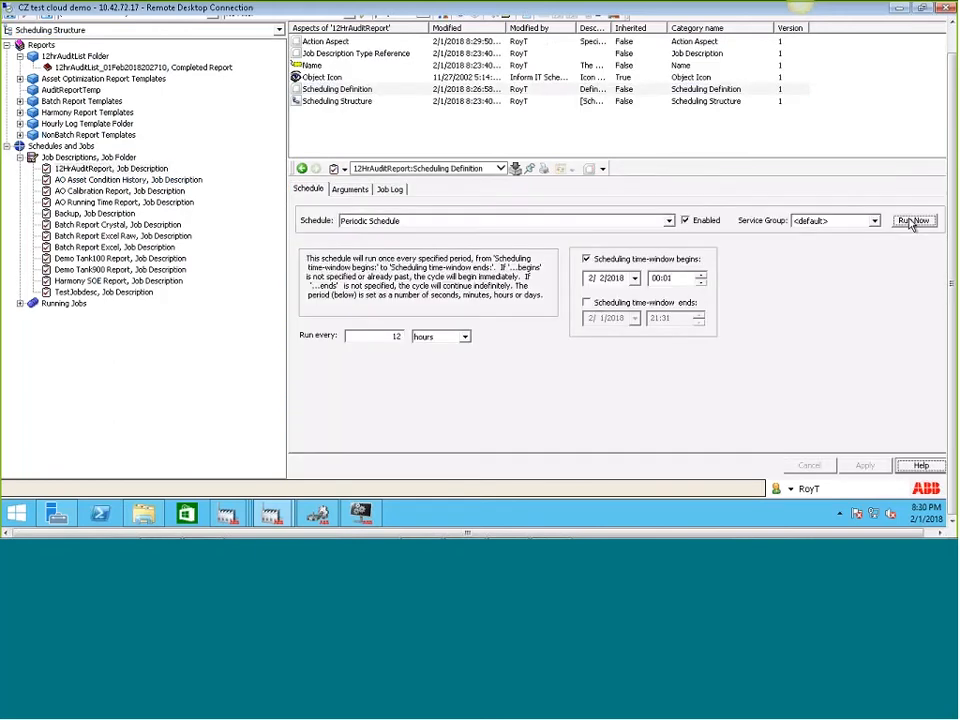
left_click(20, 303)
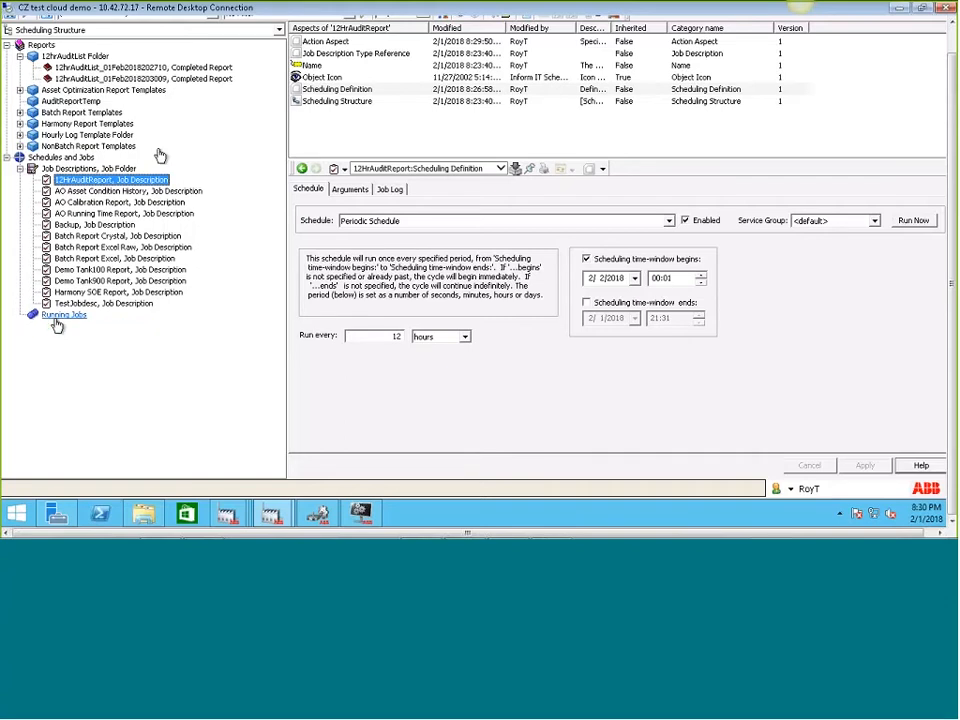
Select the newest completed report in 12hrAuditList Folder, and open the matching timestamped workbook from the C:\Reports folder.
left_click(167, 80)
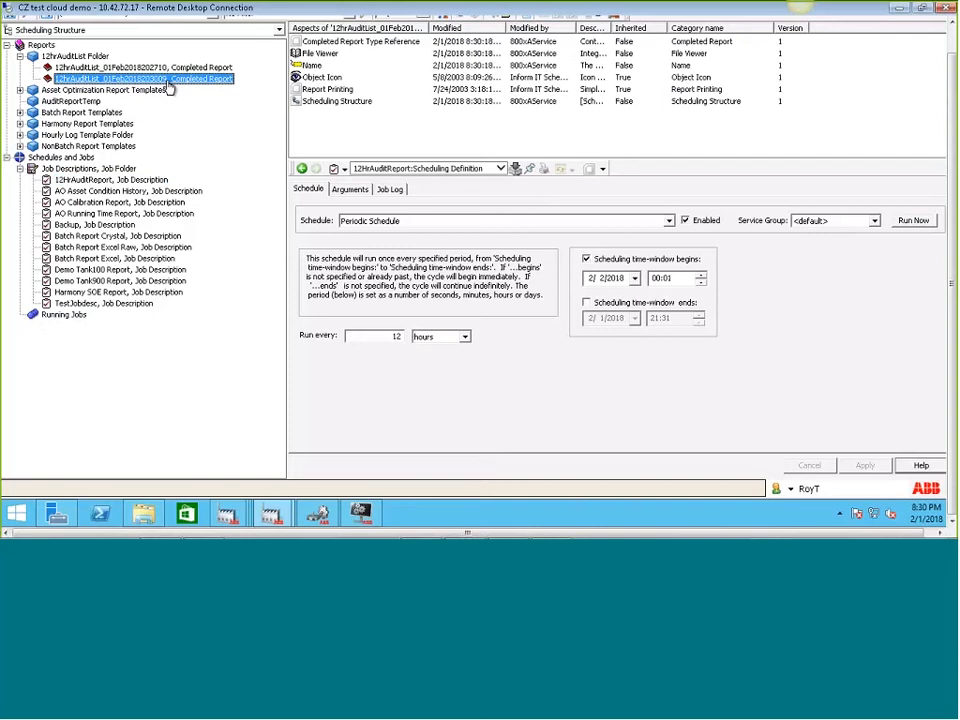
left_click(147, 515)
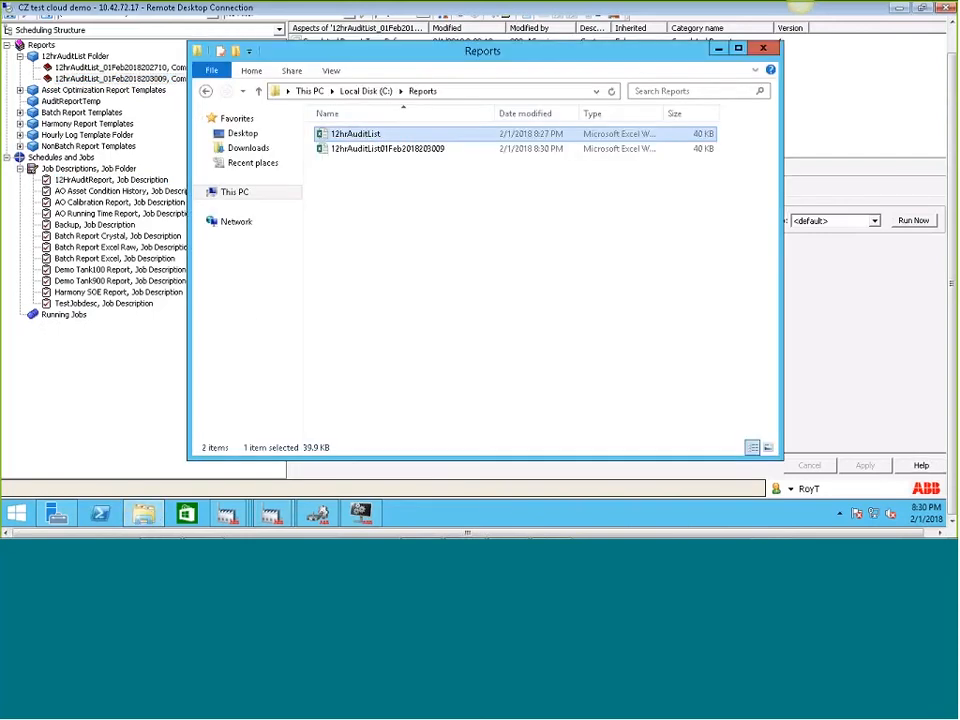
left_click(394, 152)
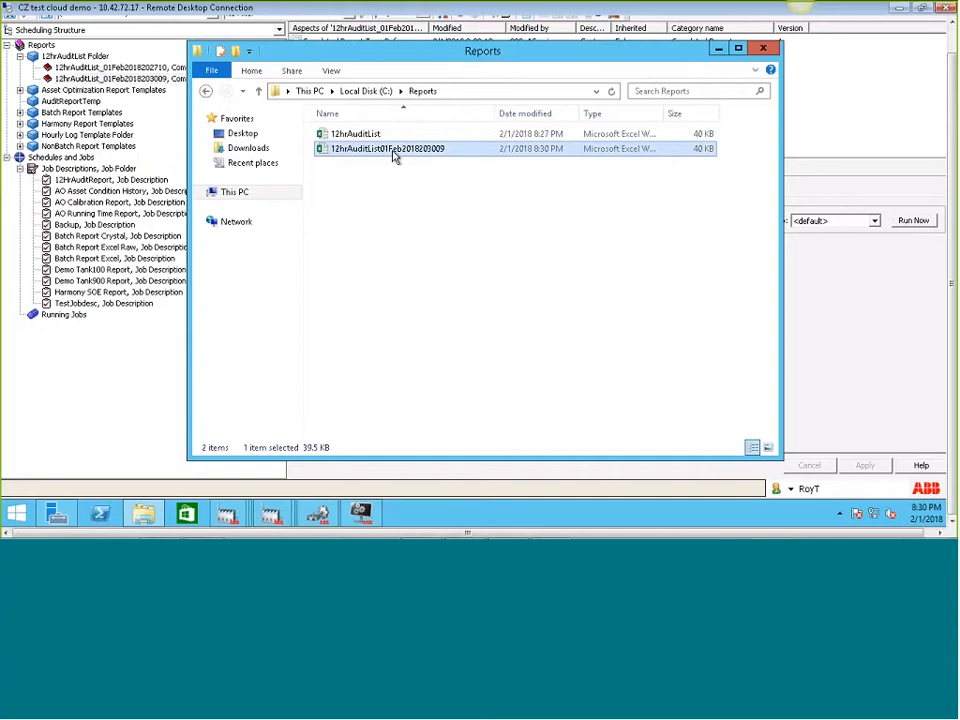
double_click(395, 152)
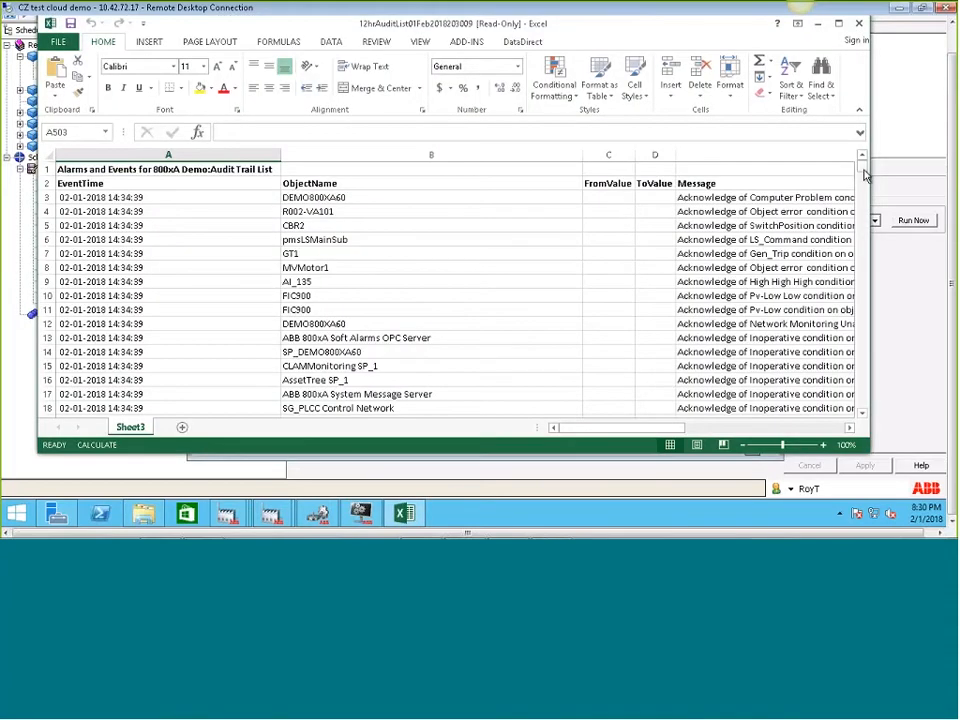
Review the acknowledged events throughout the exported 12-hour audit workbook, and close the workbook and the Reports folder.
left_click_drag(861, 168, 627, 286)
scroll(792, 272, "up", 6)
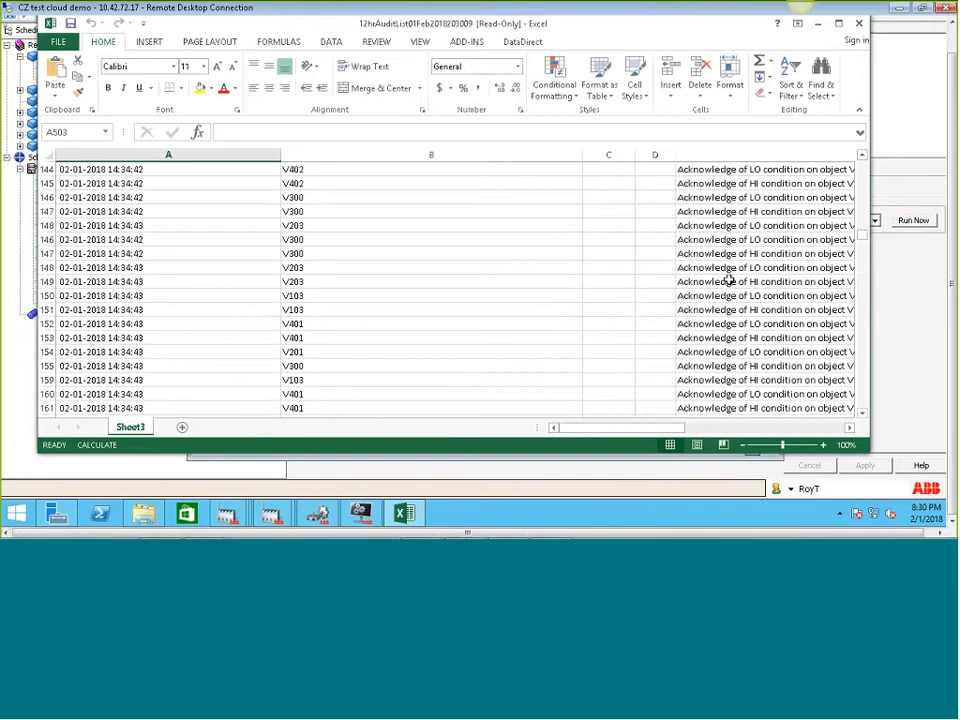
scroll(728, 280, "up", 1)
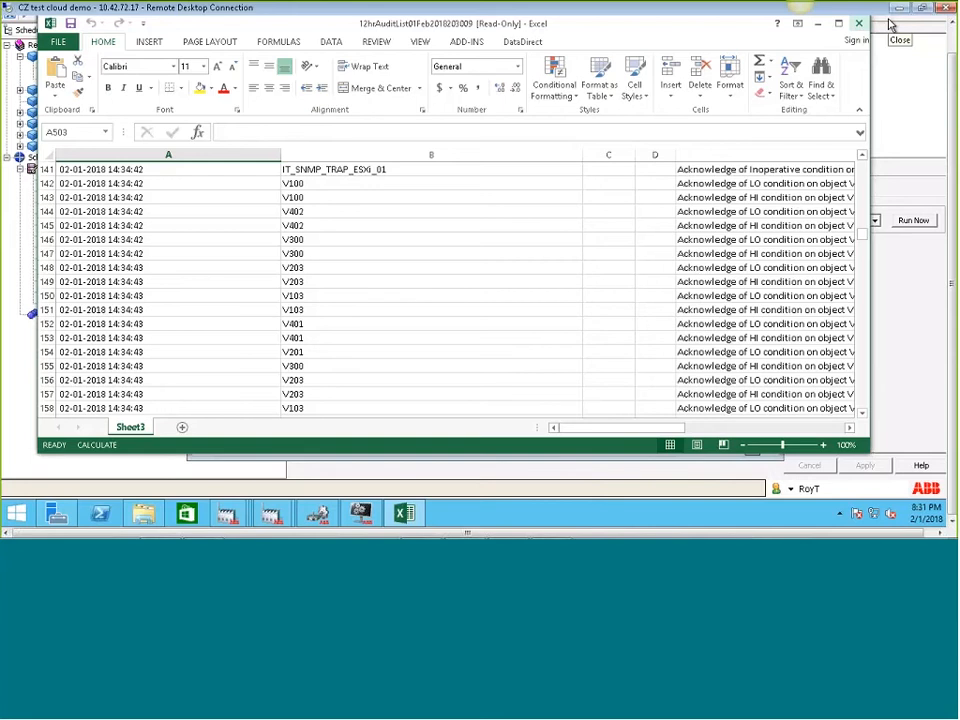
left_click(858, 23)
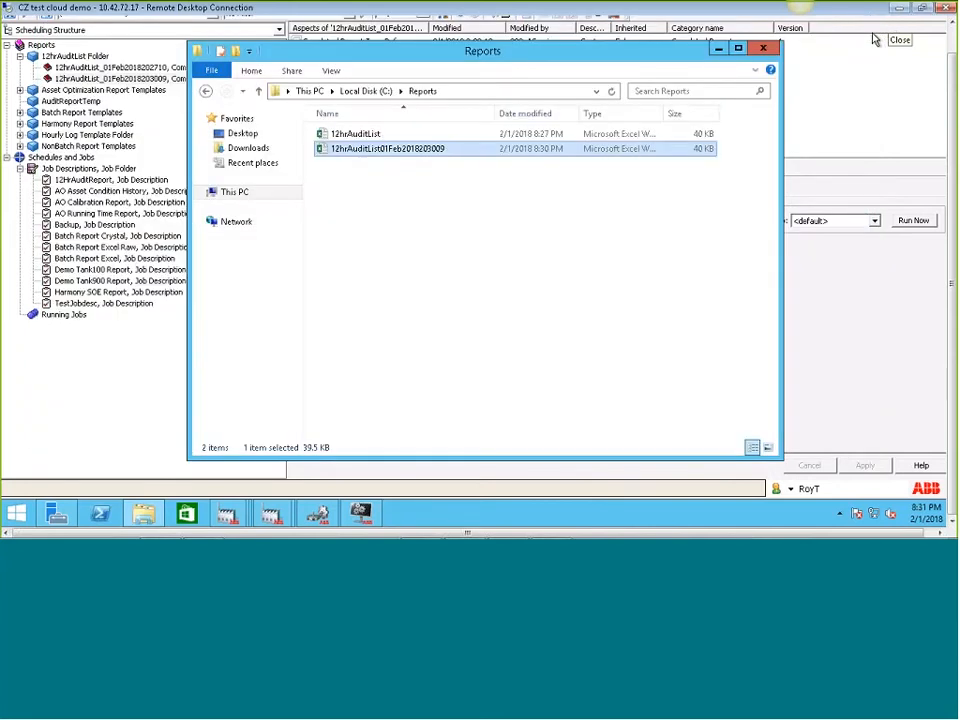
left_click(765, 49)
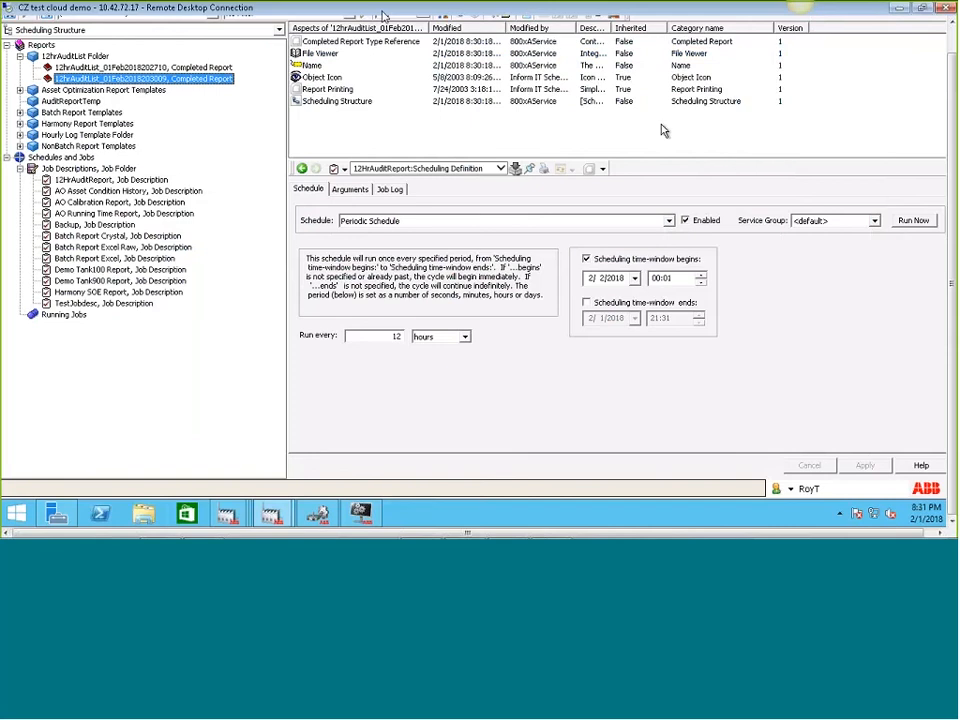
Switch to the PowerPoint presentation, start the slide show from slide 11, and advance to the Tips on Data Direct Reports slide.
left_click_drag(390, 8, 474, 72)
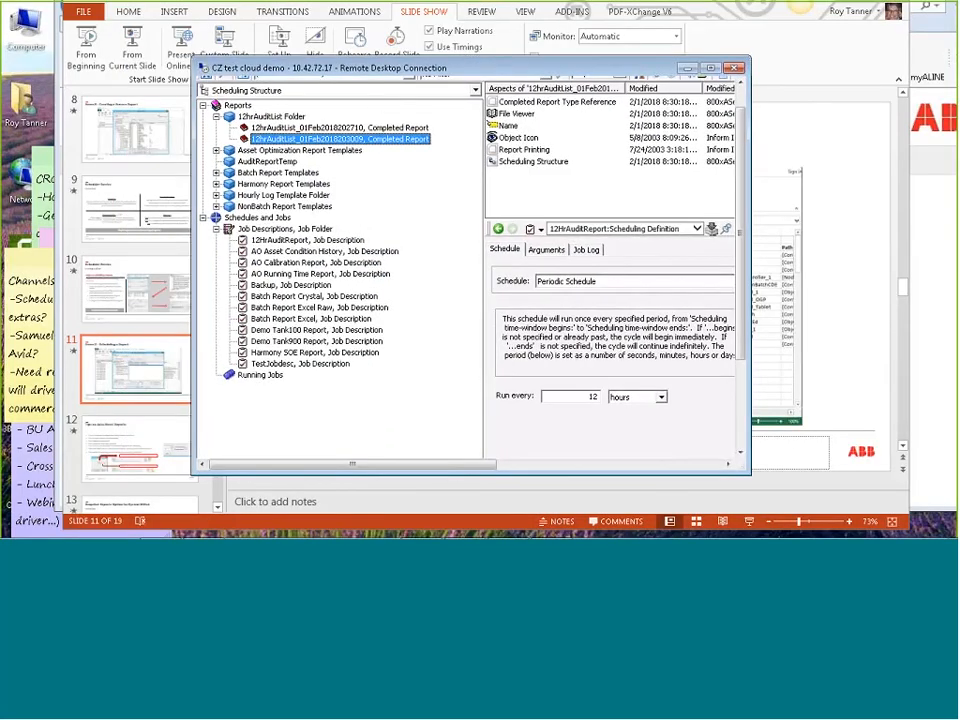
left_click_drag(370, 69, 436, 119)
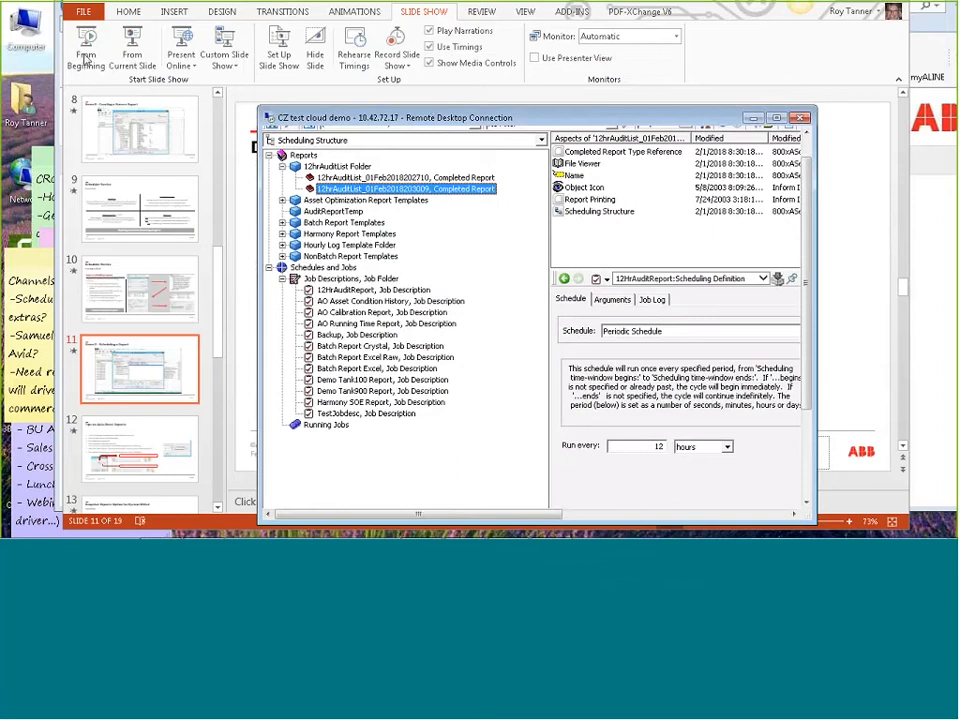
left_click(172, 368)
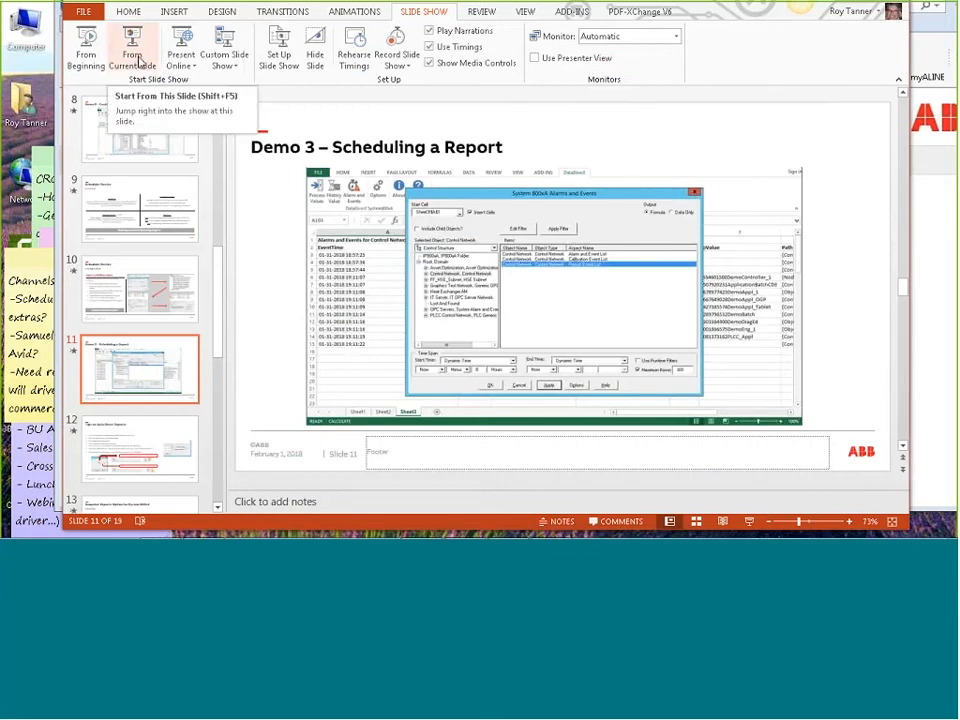
left_click(138, 58)
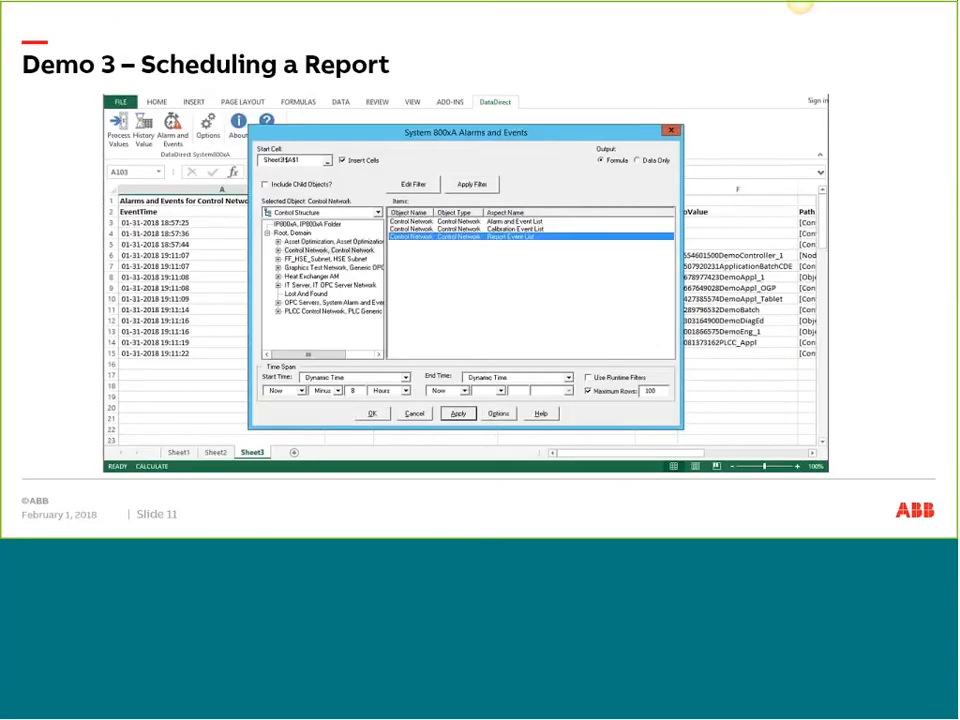
key("Right")
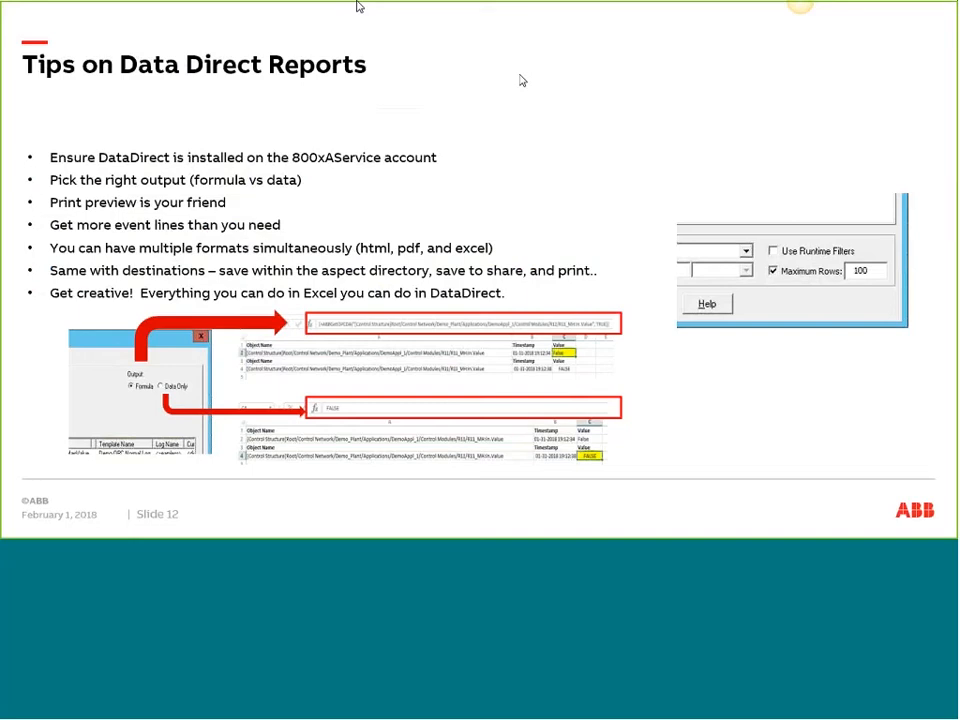
left_click_drag(519, 74, 811, 342)
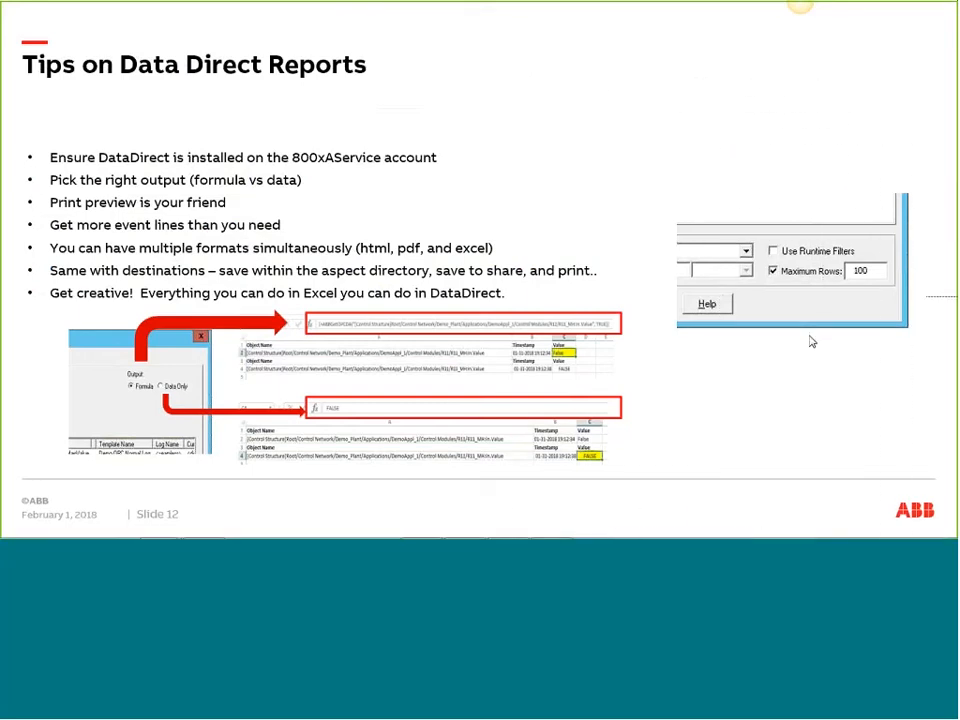
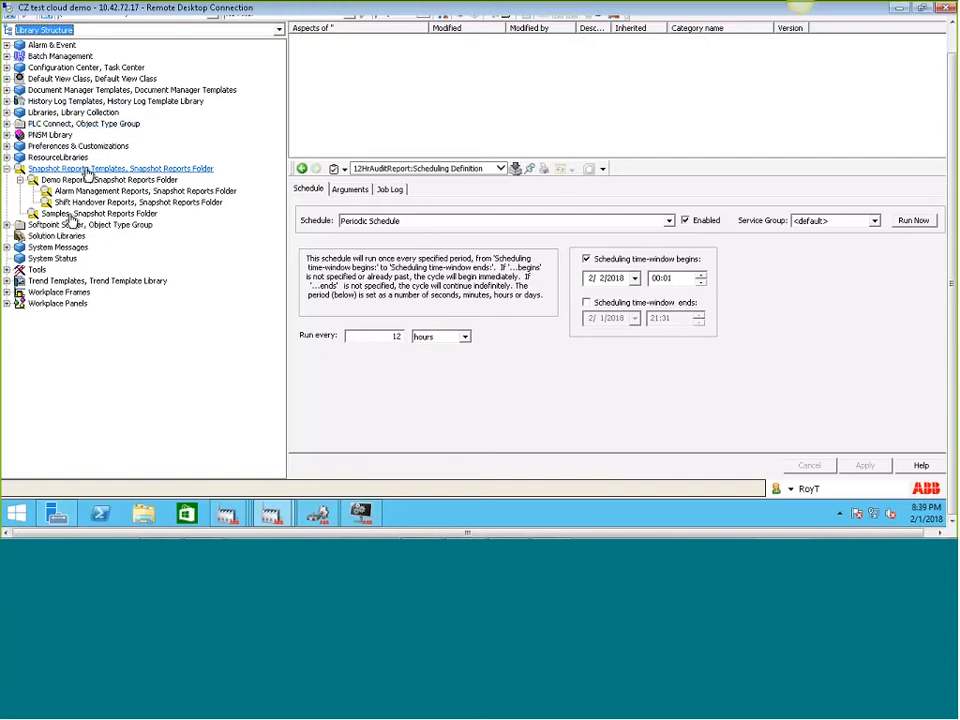
View the Samples and Shift Handover Reports templates, and examine the Forced Signals configuration with its full column name shown.
left_click(75, 214)
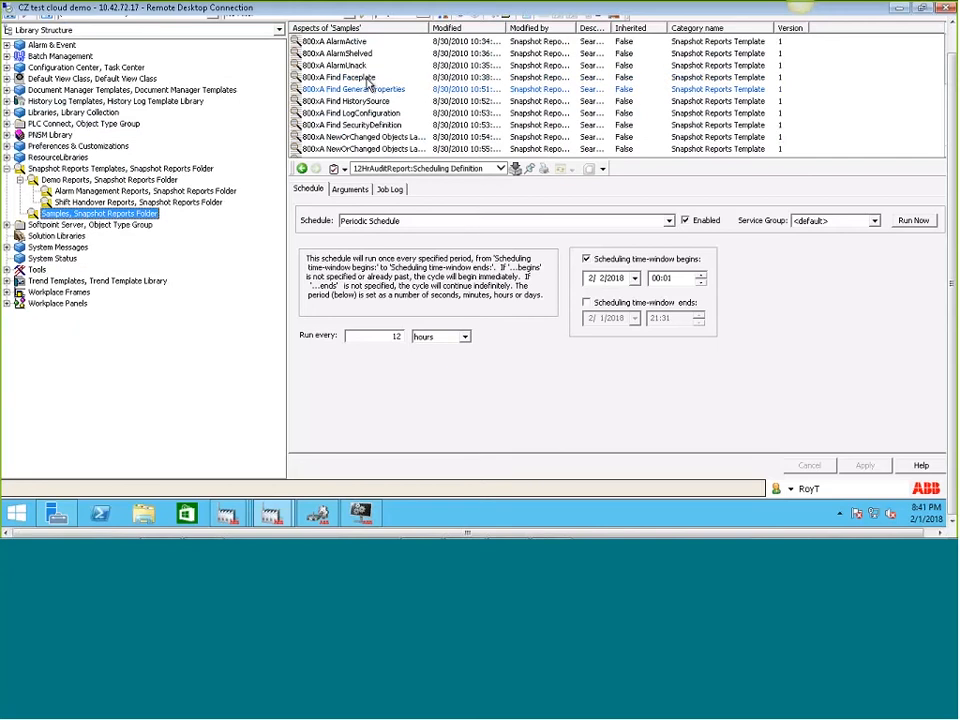
left_click(101, 205)
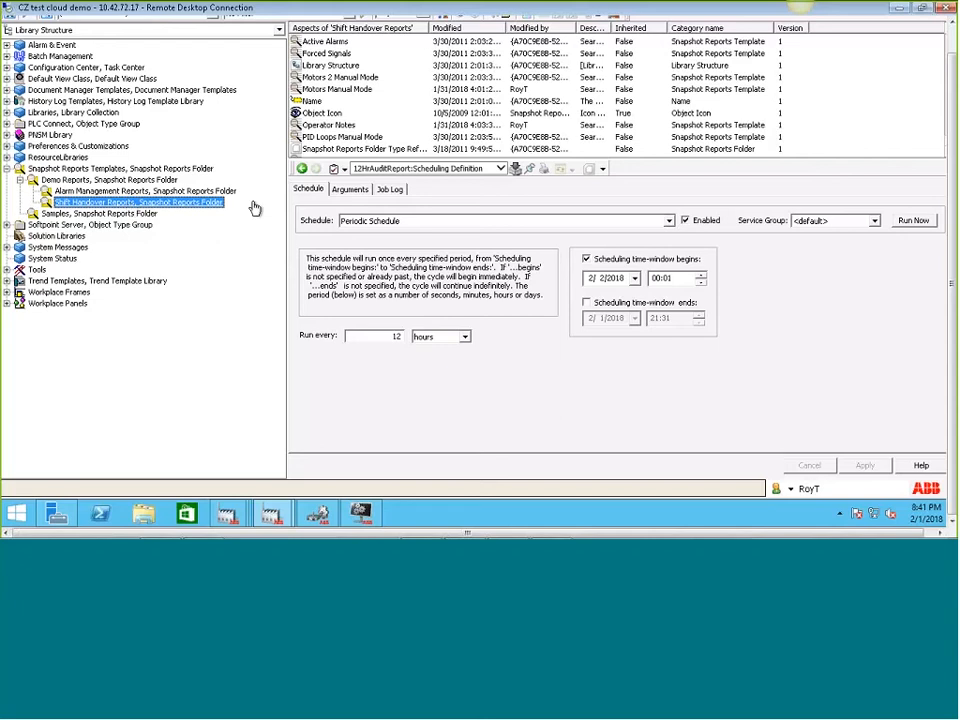
left_click(336, 53)
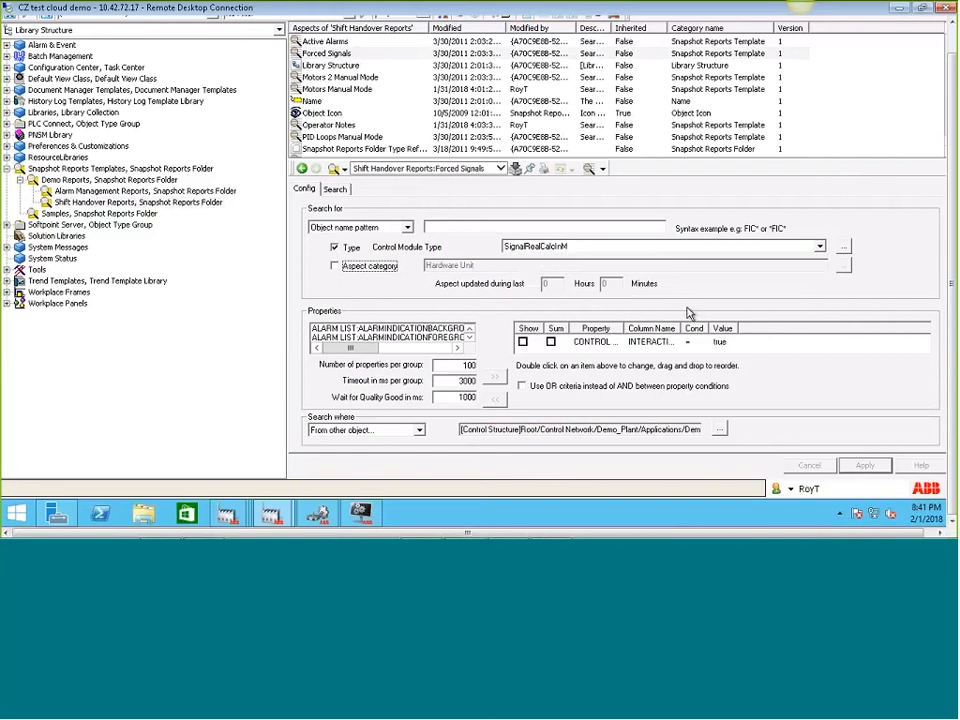
left_click_drag(736, 226, 692, 189)
left_click_drag(730, 325, 732, 326)
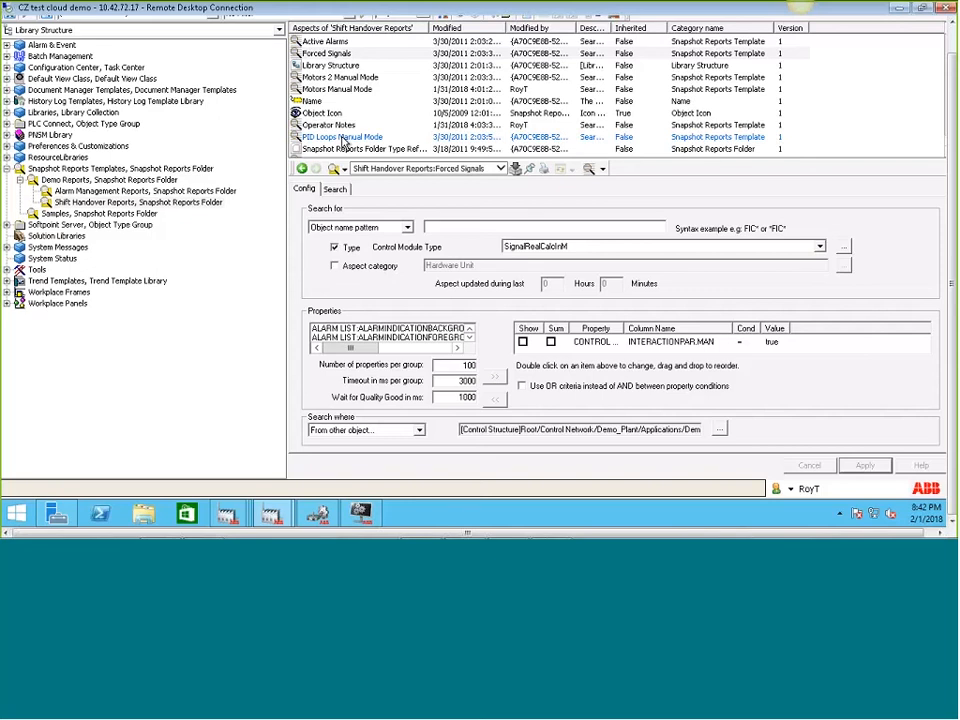
Open the PID Loops Manual Mode template's Config View in its own window and widen the Column Name column to read its property condition.
left_click(343, 140)
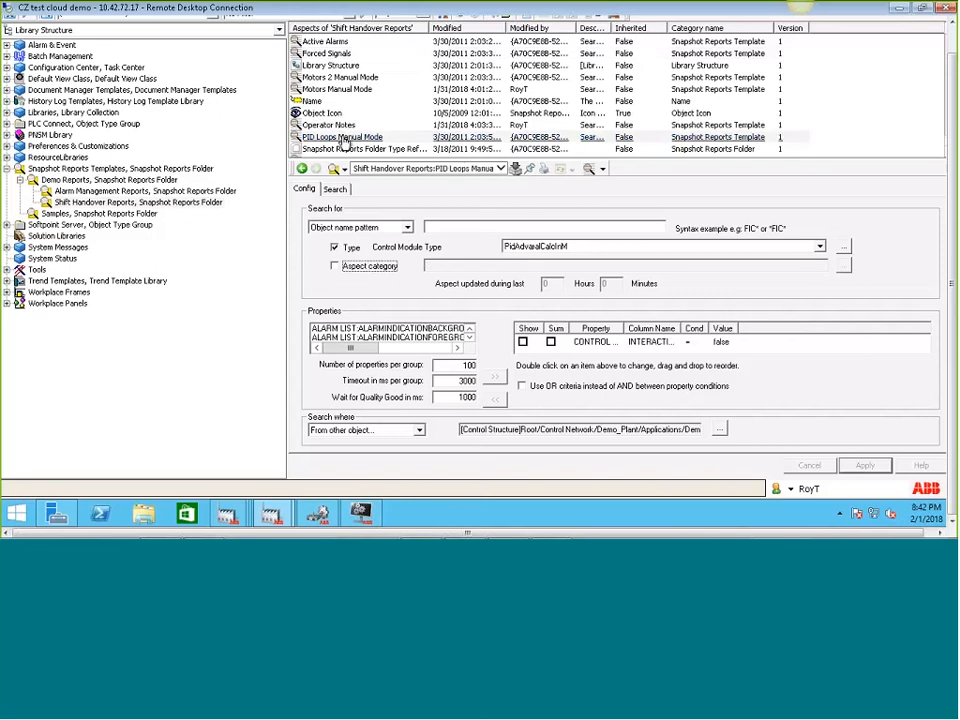
right_click(360, 139)
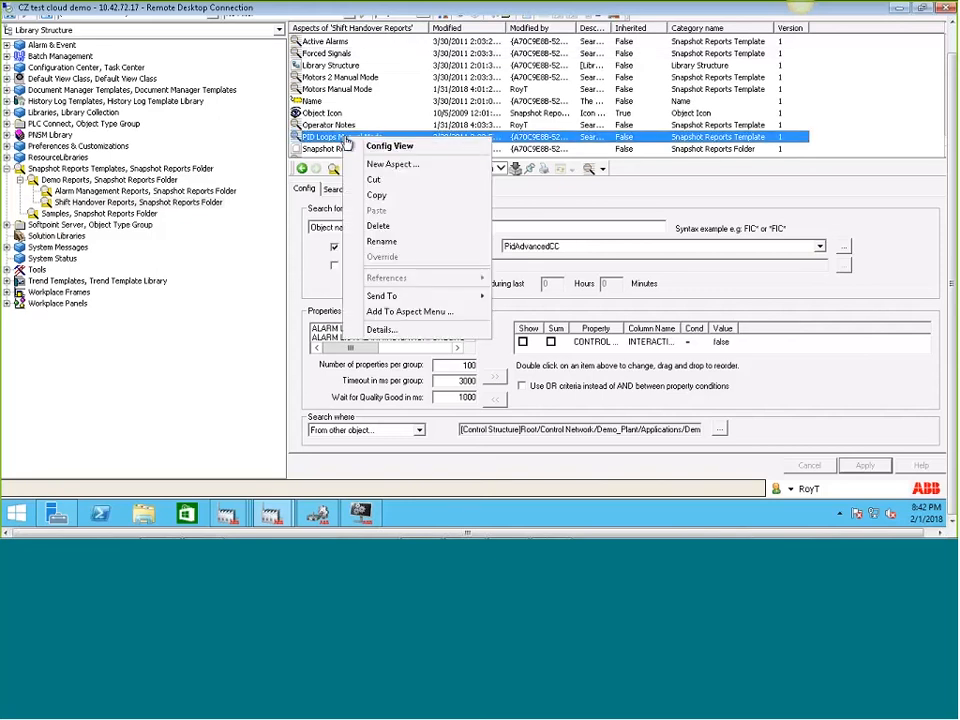
left_click(392, 147)
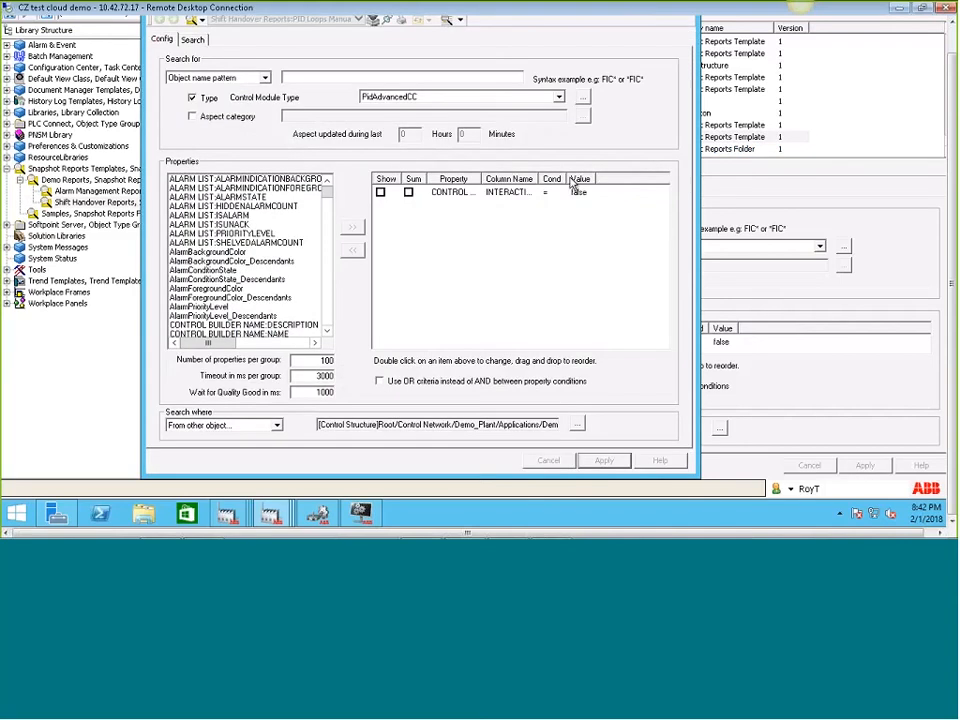
left_click_drag(537, 180, 597, 178)
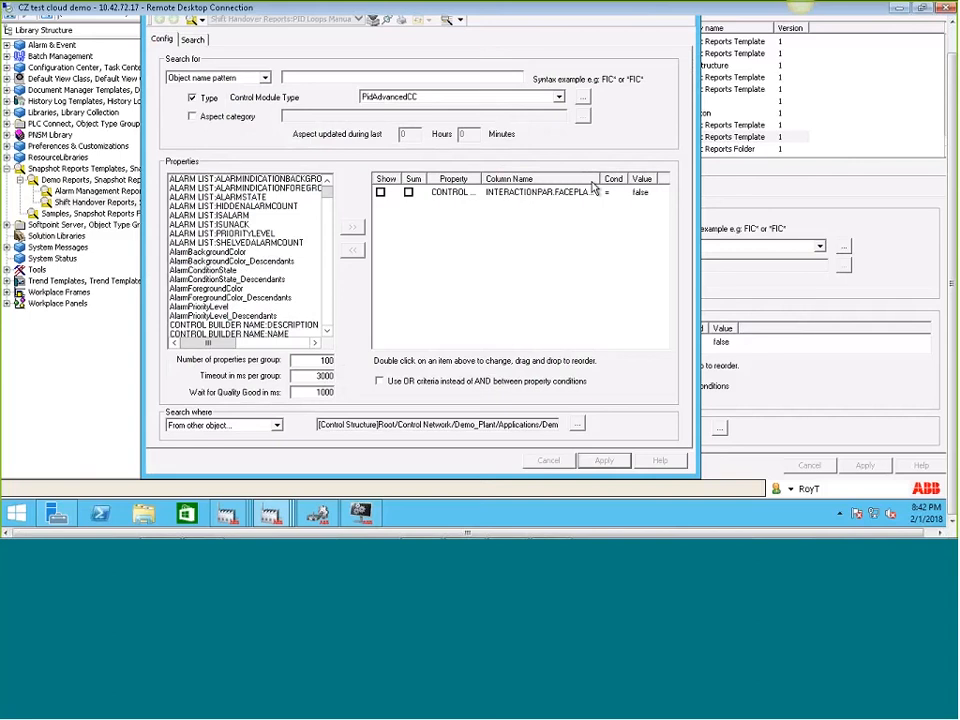
left_click_drag(600, 178, 636, 178)
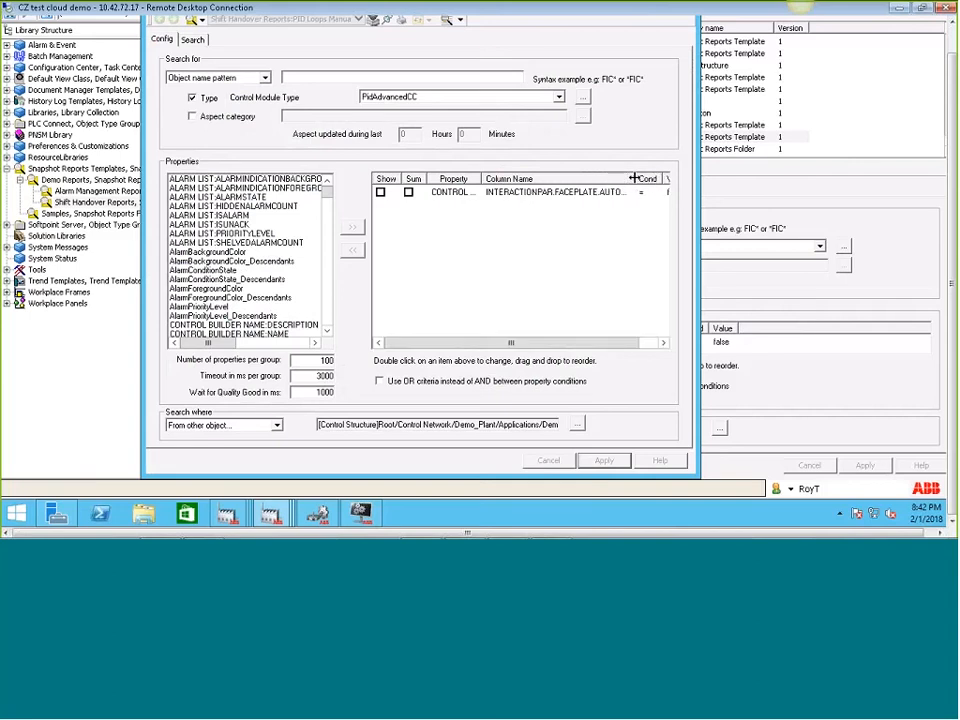
left_click(578, 343)
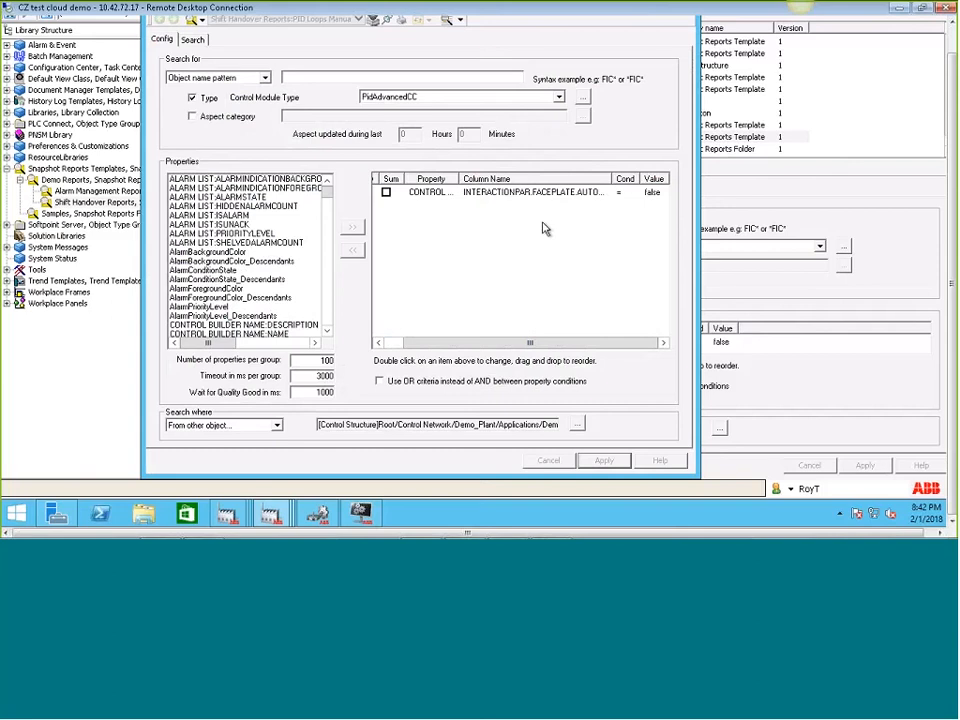
Inspect the template's condition operators and search scopes, keeping = and From other object, and close its configuration window.
double_click(625, 195)
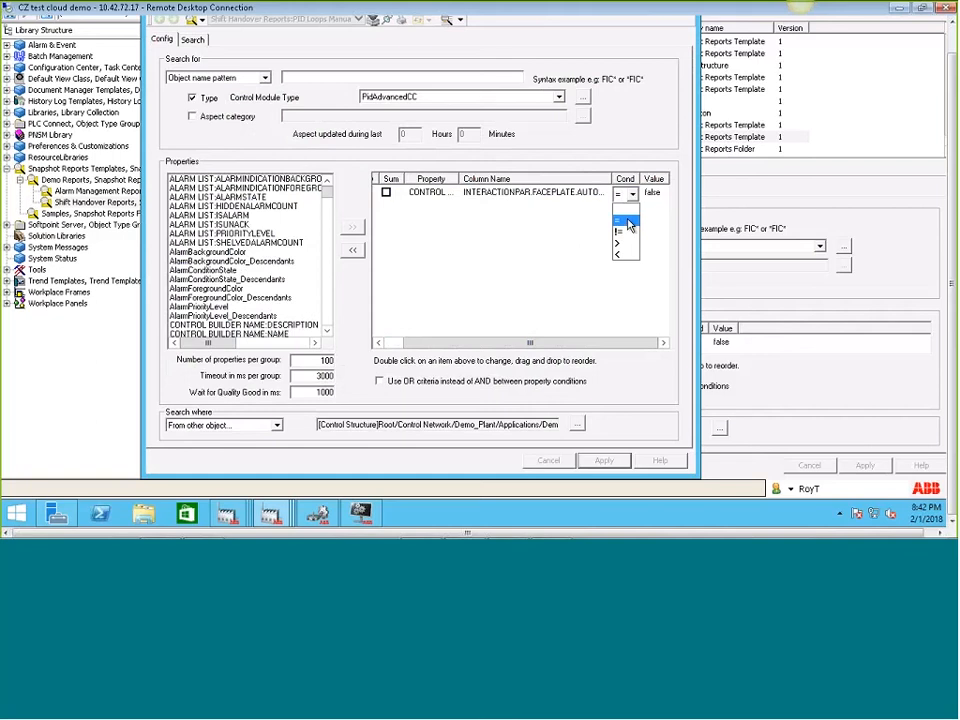
left_click(628, 222)
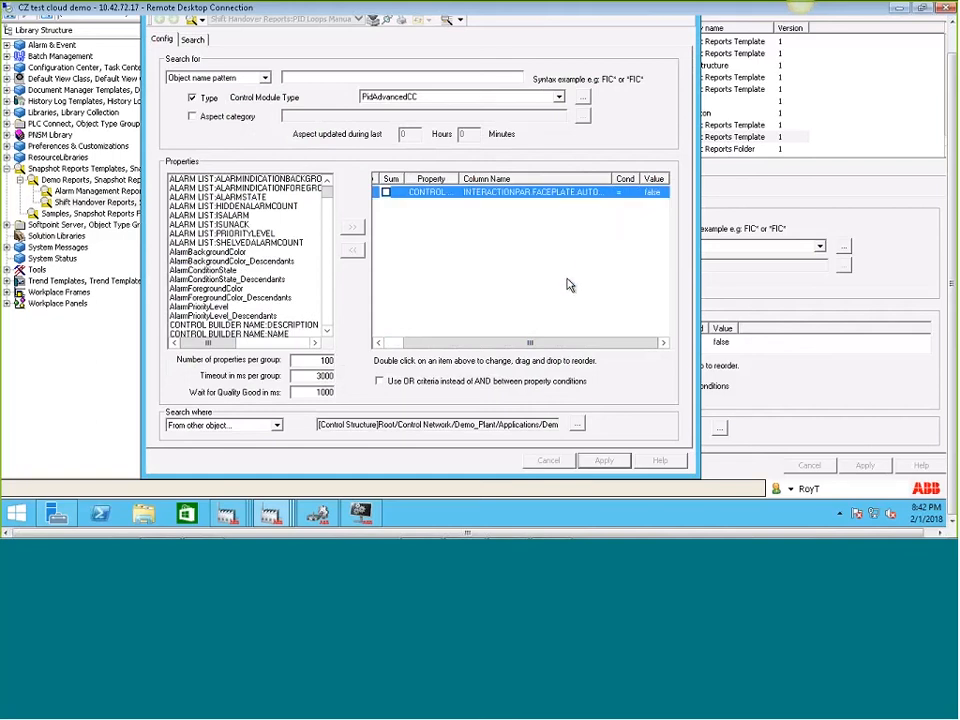
left_click(407, 272)
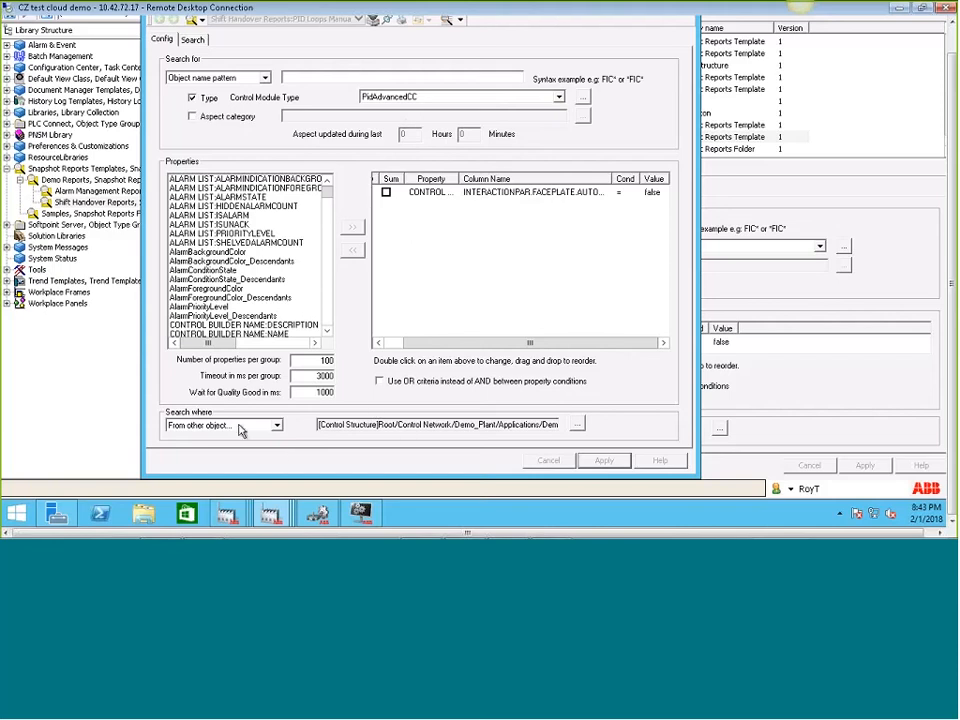
left_click(280, 427)
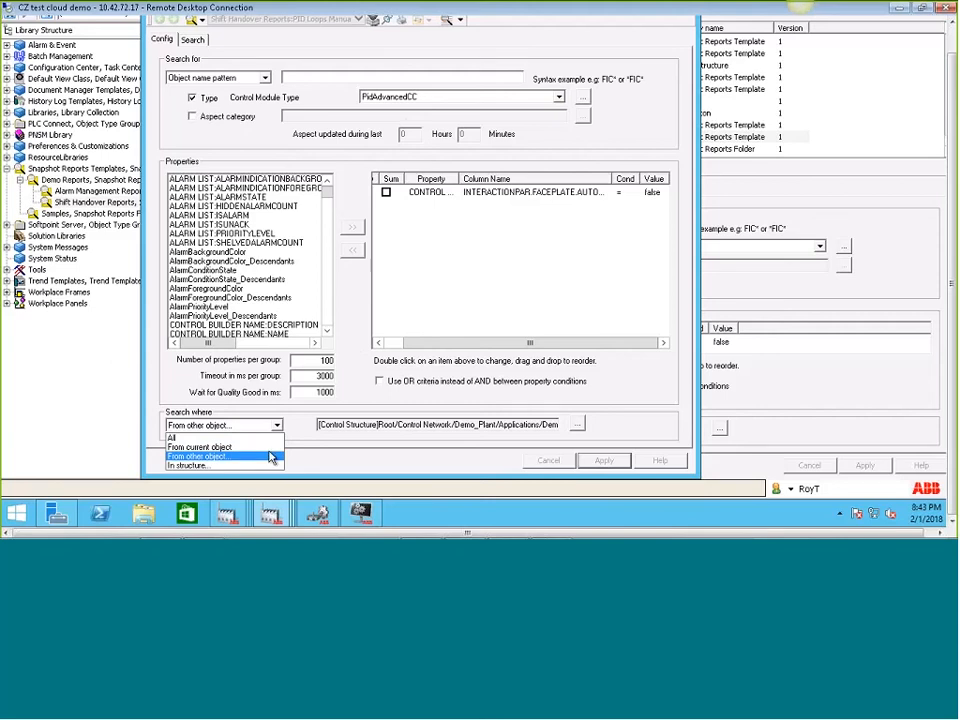
left_click(270, 457)
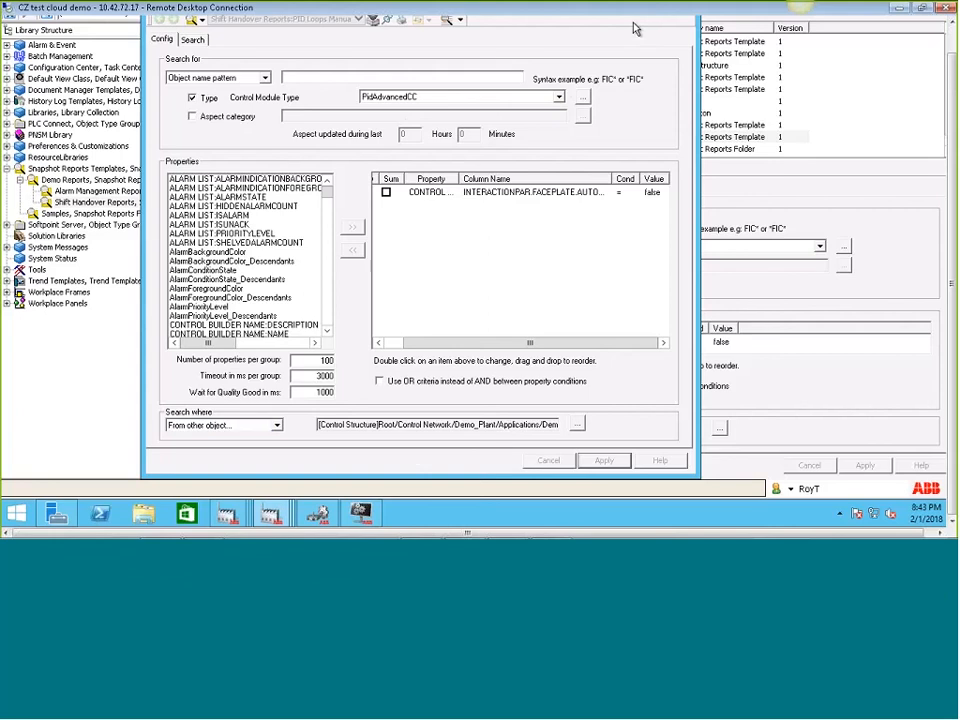
left_click_drag(952, 64, 950, 43)
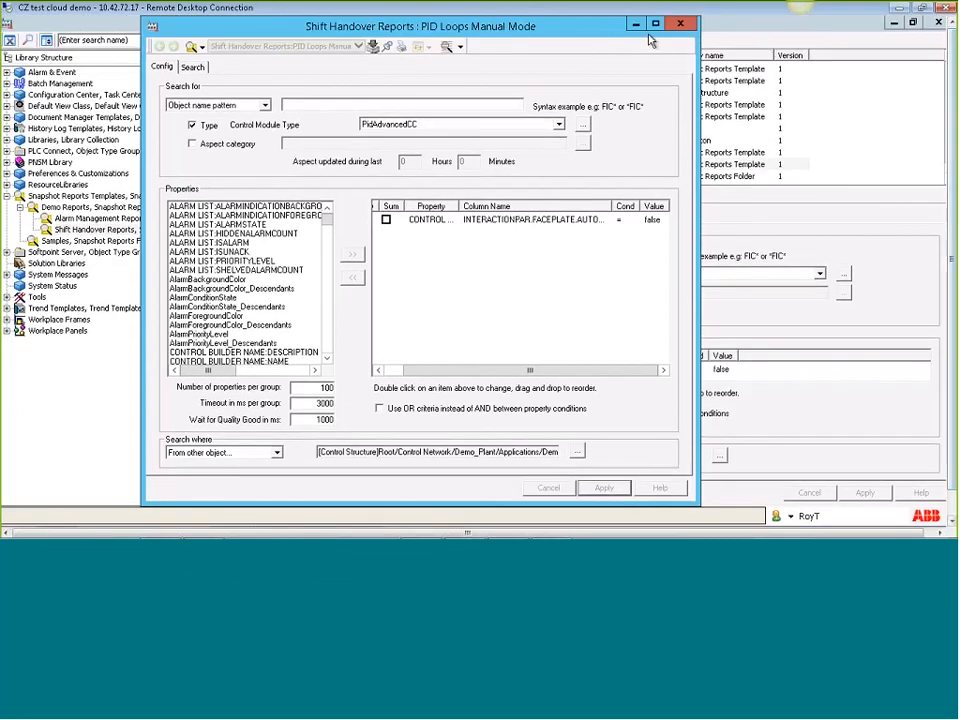
left_click(680, 23)
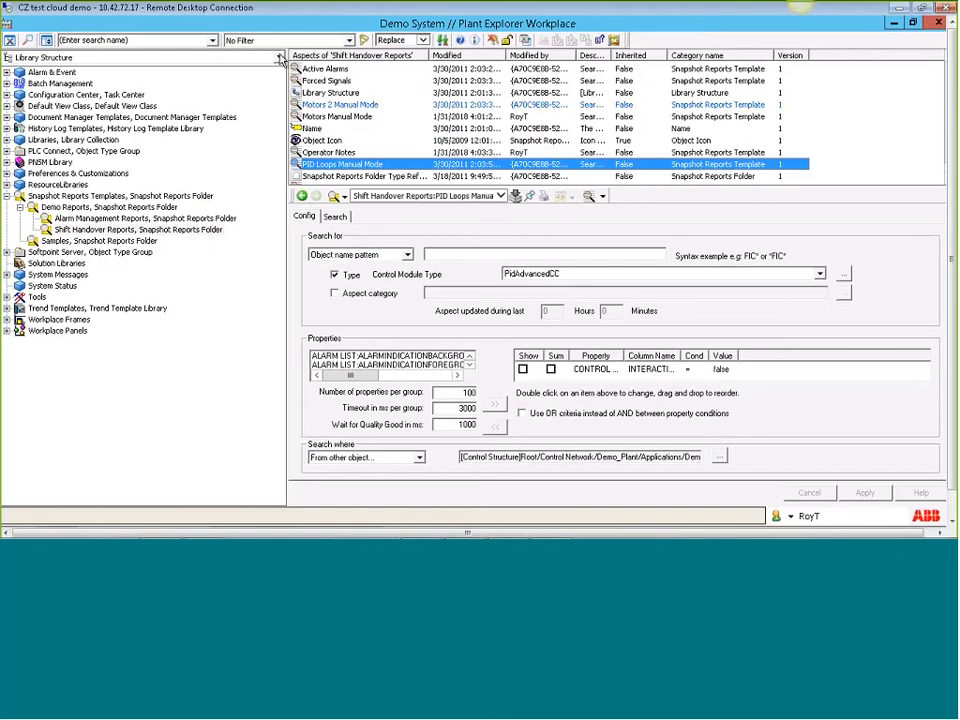
Switch to the Functional Structure and select the Process area to list its aspects.
left_click(38, 58)
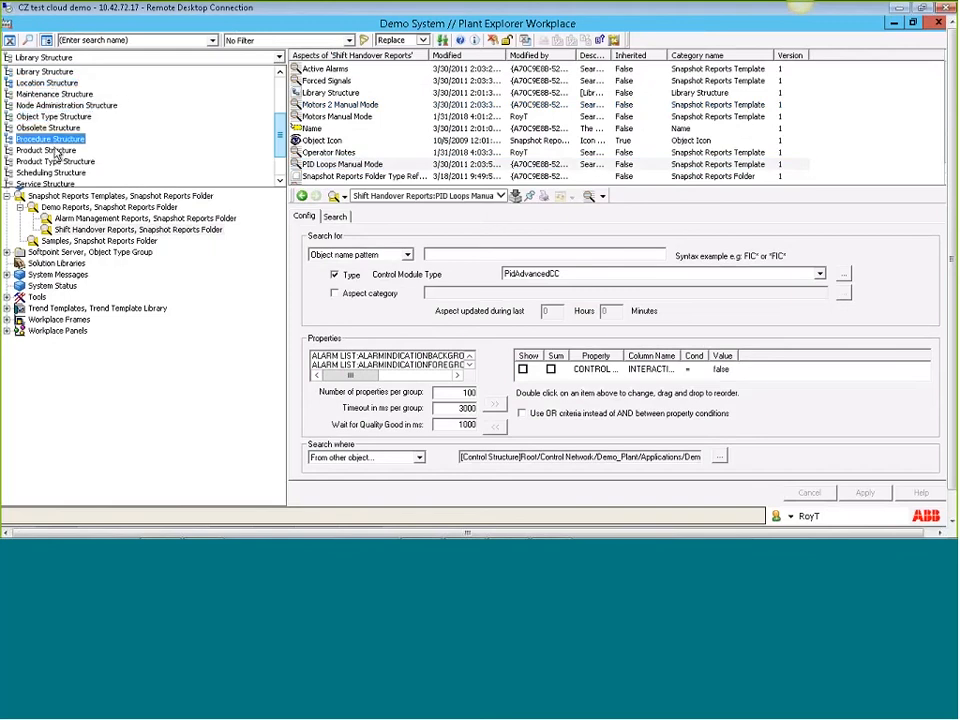
key("f")
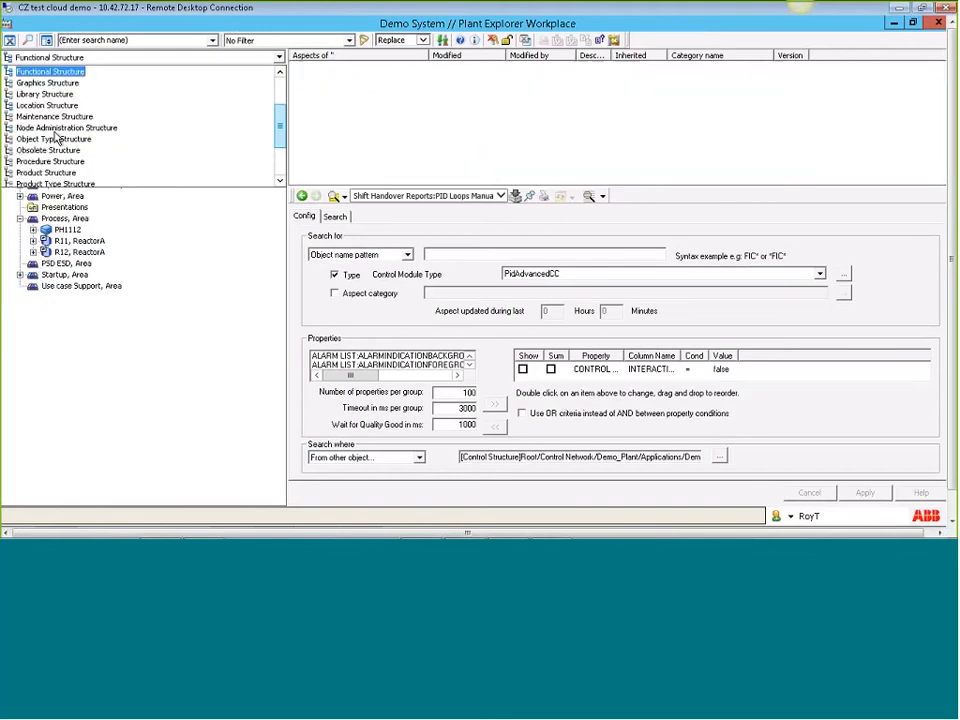
key("Return")
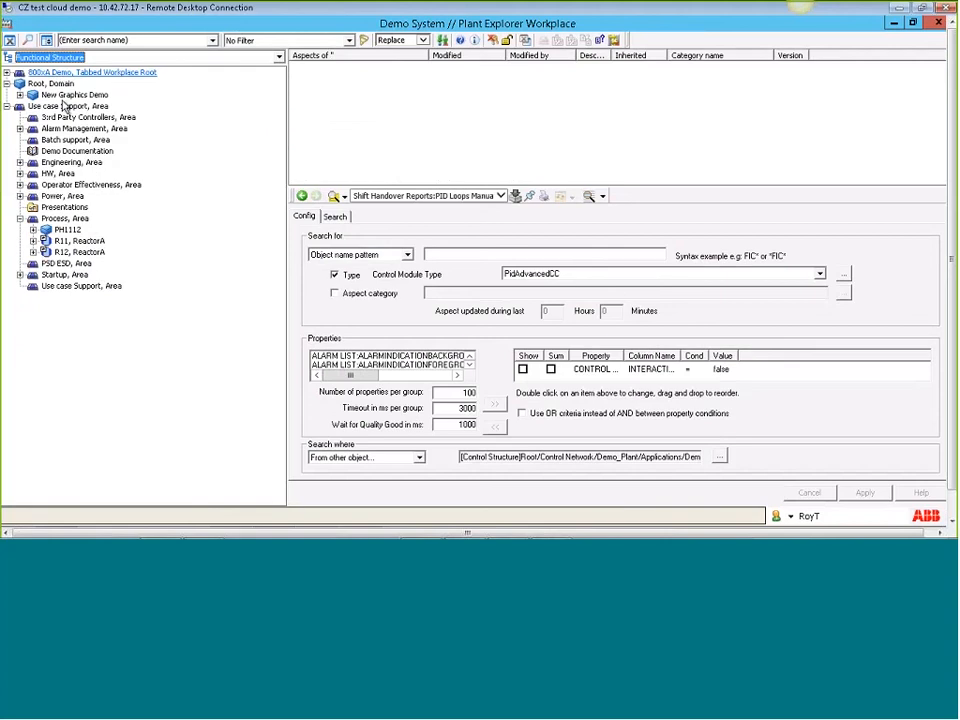
left_click(78, 219)
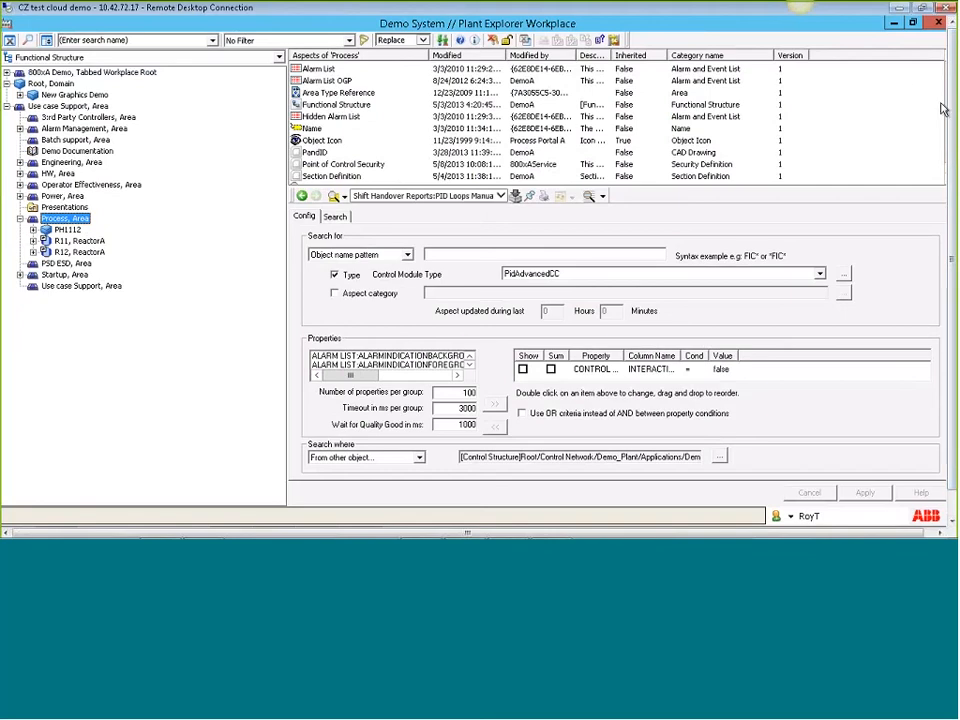
Enlarge the Process area's aspect list, and open the Config View of its Shift Handover Report.
mouse_move(951, 121)
left_mouse_down()
mouse_move(953, 142)
mouse_move(948, 110)
left_mouse_up()
left_click_drag(335, 187, 342, 262)
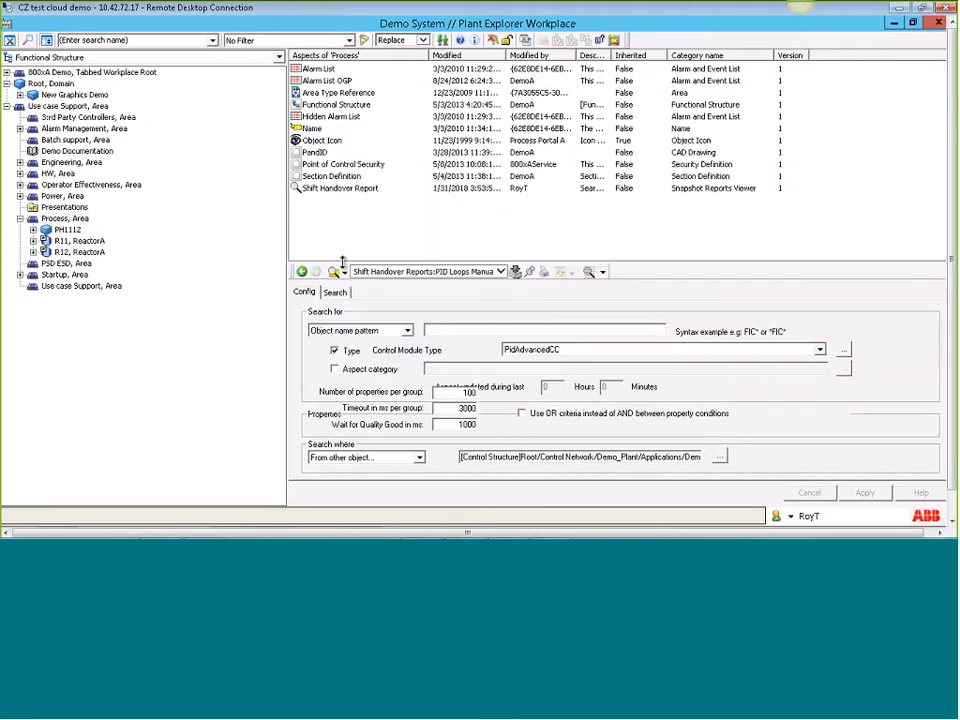
left_click(325, 190)
right_click(296, 191)
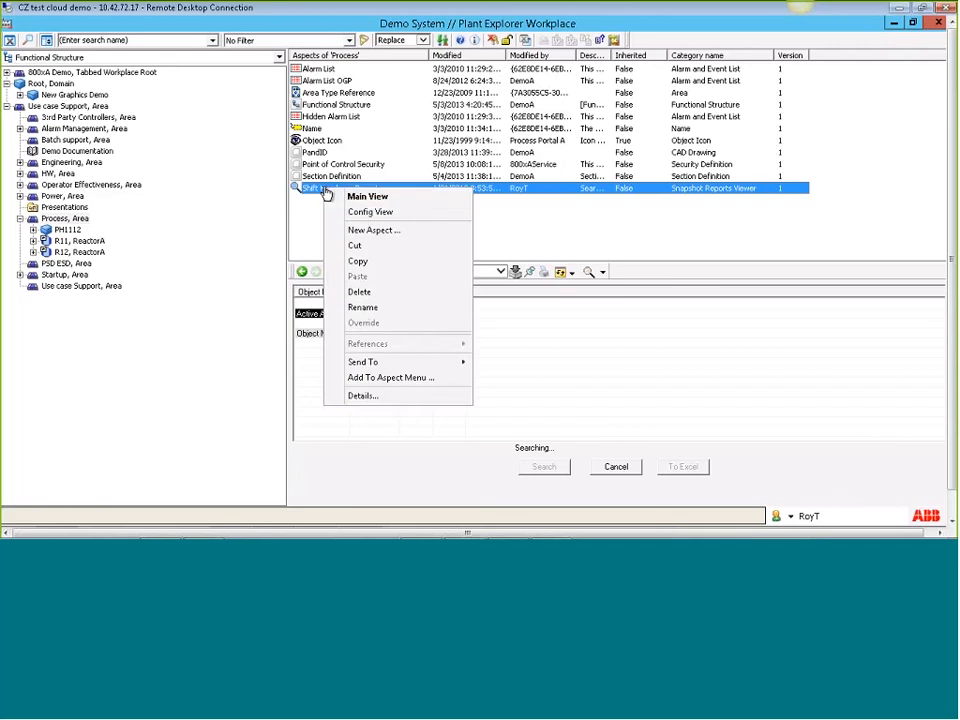
left_click(340, 212)
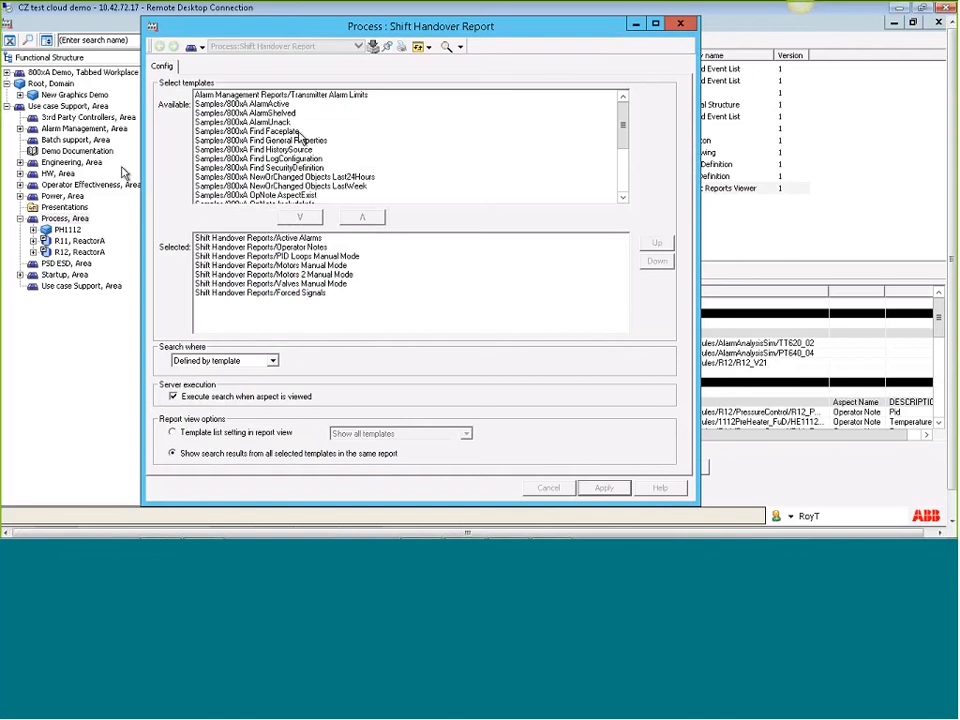
Remove the Shift Handover Reports/Active Alarms template from the Shift Handover Report's selected templates and apply the change.
scroll(453, 146, "down", 2)
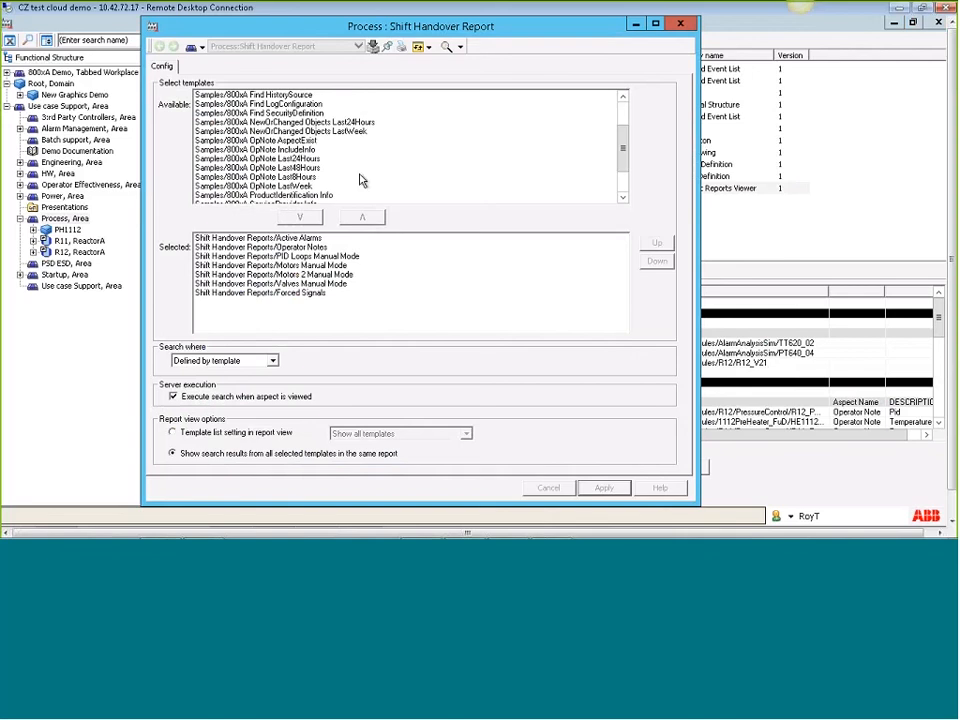
scroll(362, 180, "down", 2)
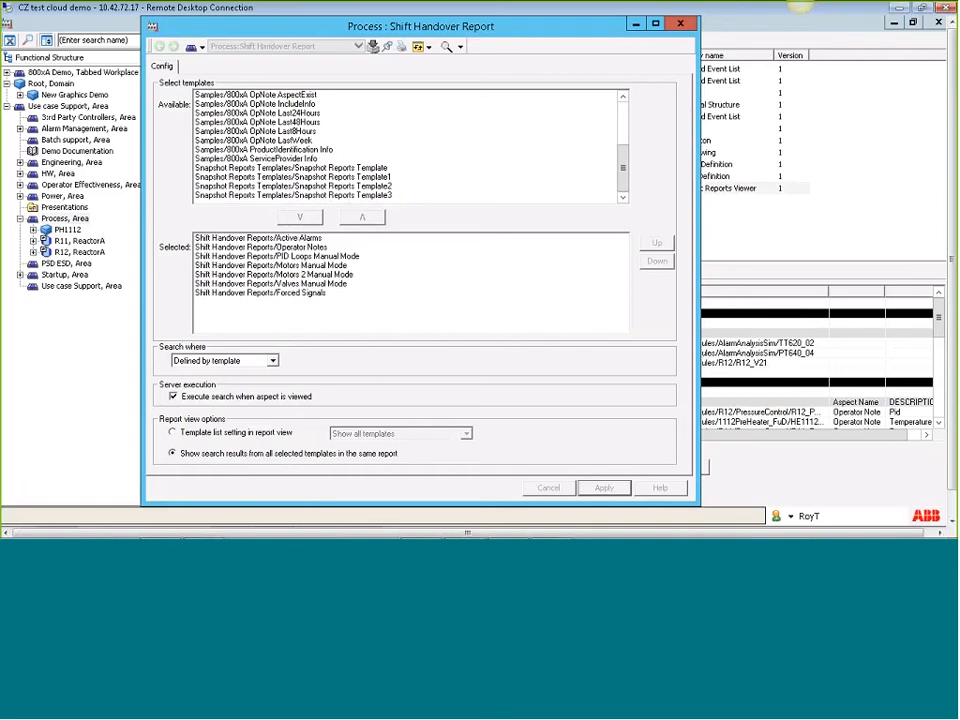
left_click(275, 239)
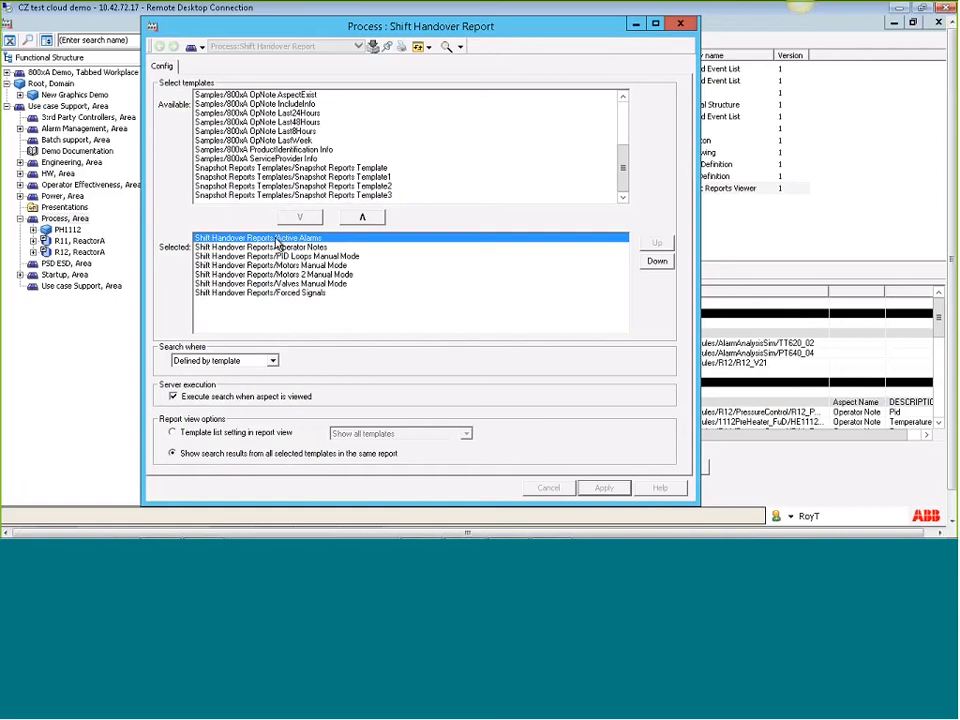
left_click(362, 218)
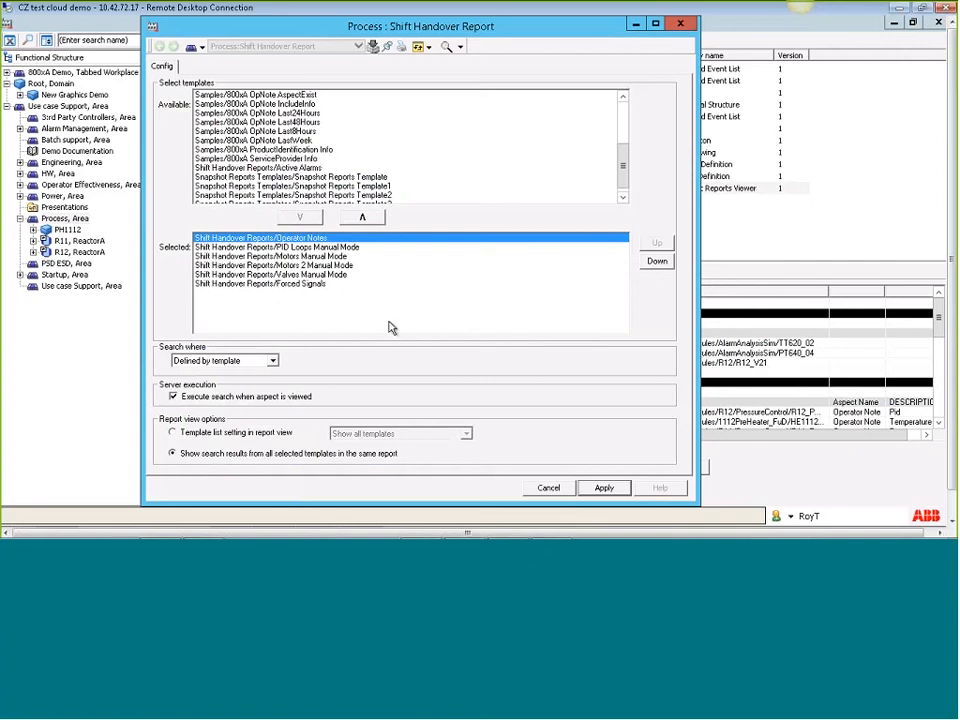
left_click(604, 488)
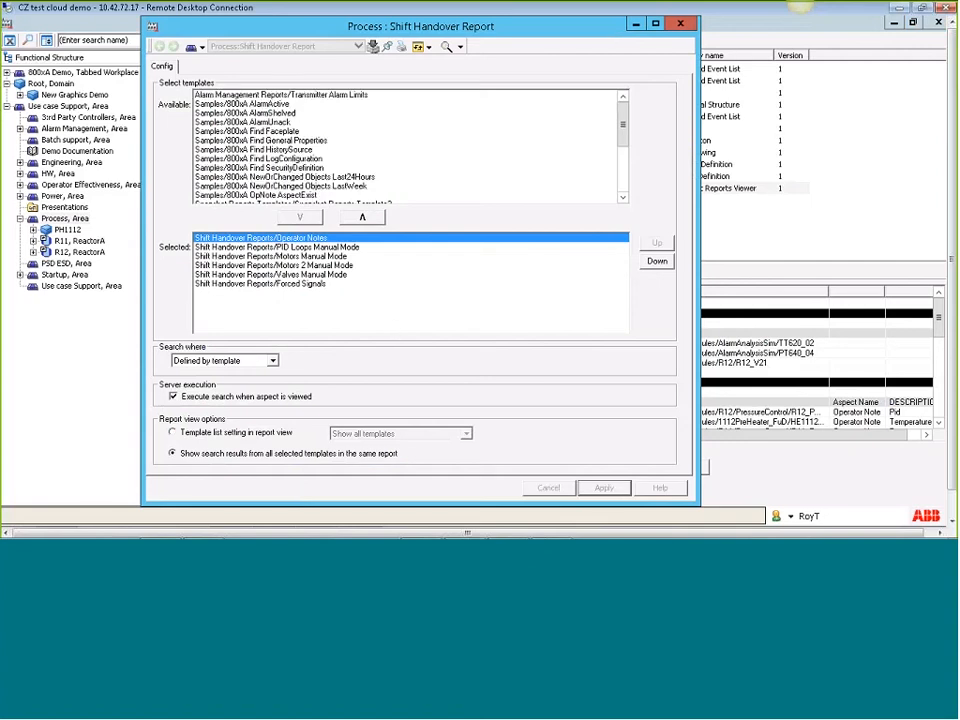
Review the report's search scope options, keep Defined by template, and close the configuration window.
left_click(270, 362)
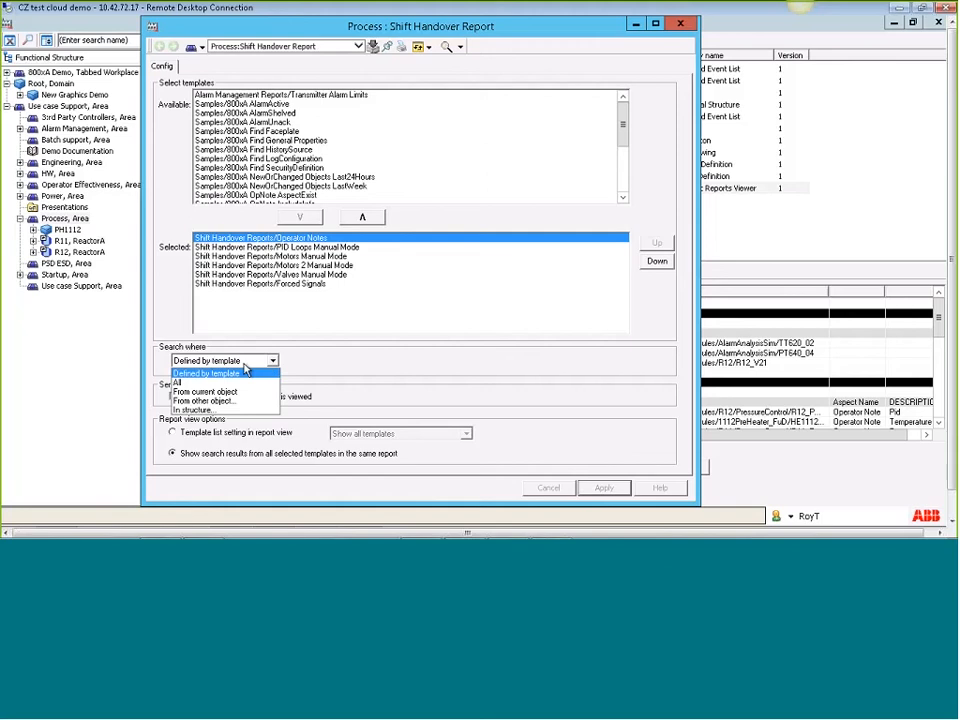
left_click(245, 372)
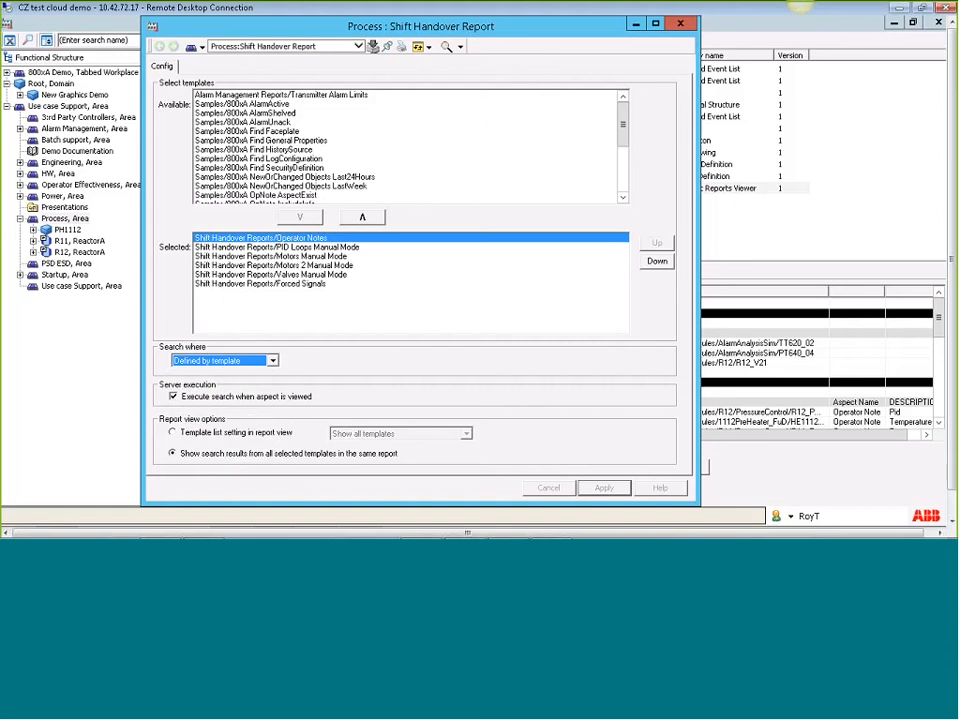
left_click(679, 27)
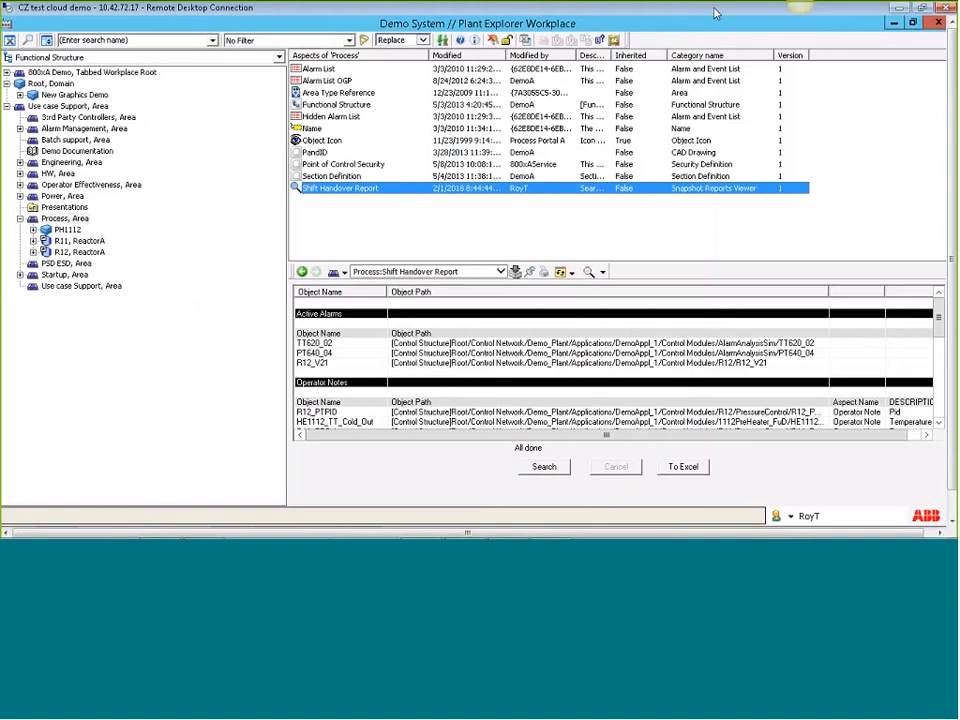
Restore the Plant Explorer Workplace to a smaller window, move it aside, and maximize the DEMO Operator Workplace.
left_click_drag(716, 7, 480, 3)
left_click(914, 24)
left_click_drag(673, 41, 610, 198)
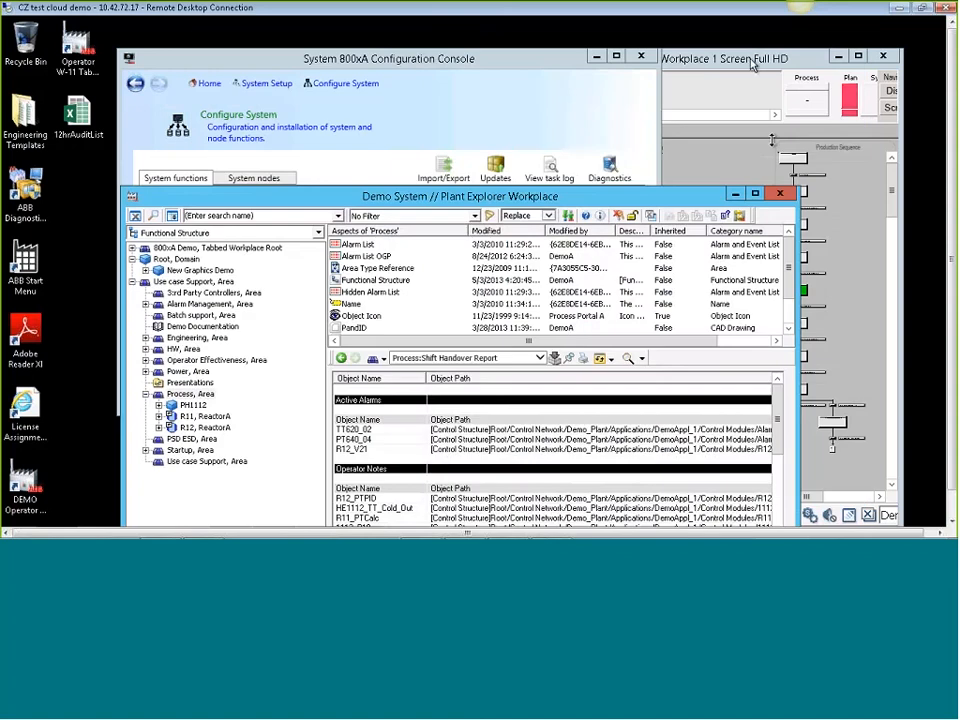
left_click_drag(753, 63, 421, 63)
left_click(524, 56)
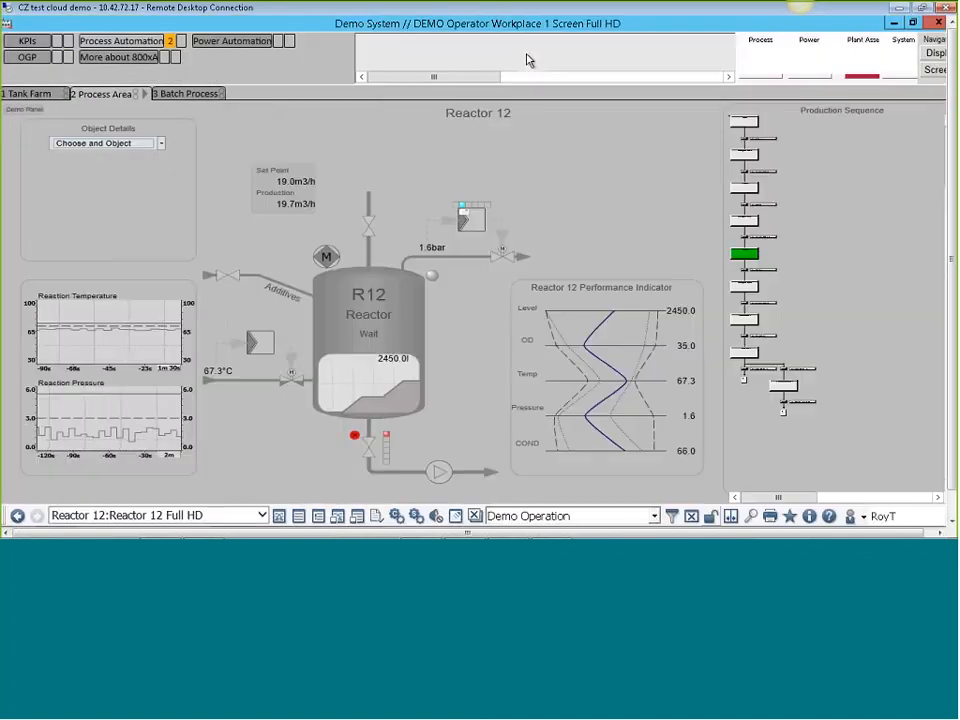
Bring up the navigation display in the operator workplace and open the Shift Report from it.
left_click(933, 57)
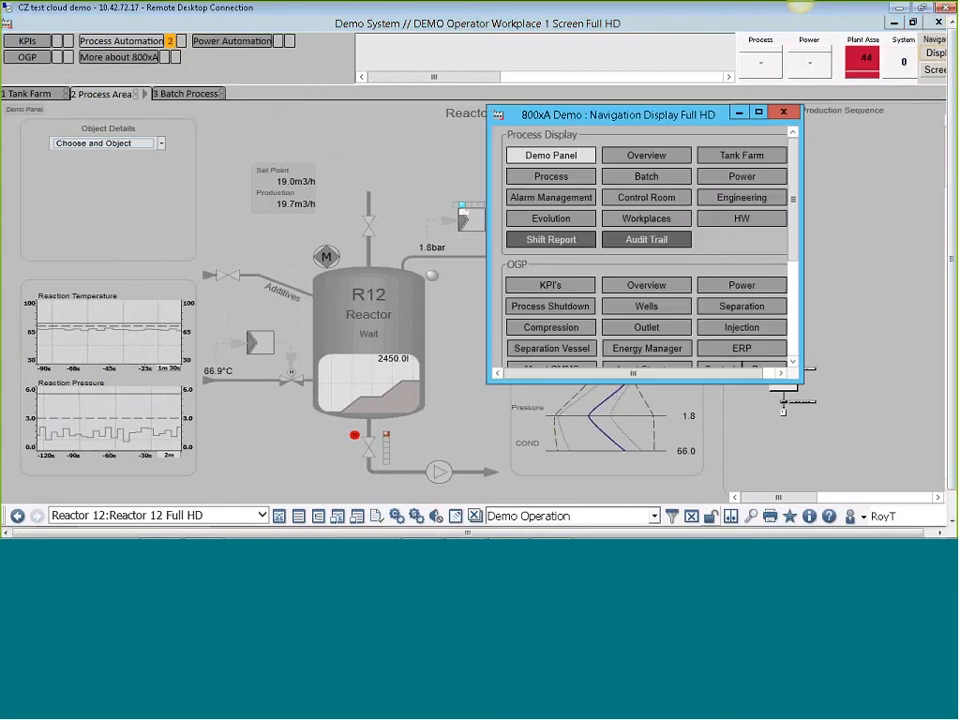
left_click_drag(618, 114, 258, 138)
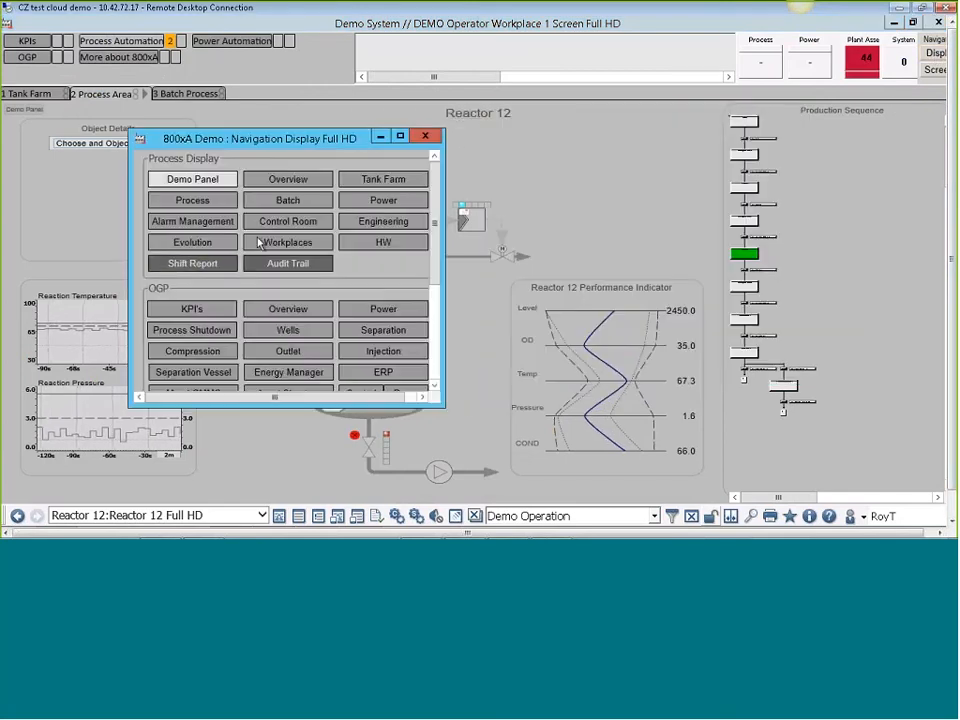
left_click(204, 268)
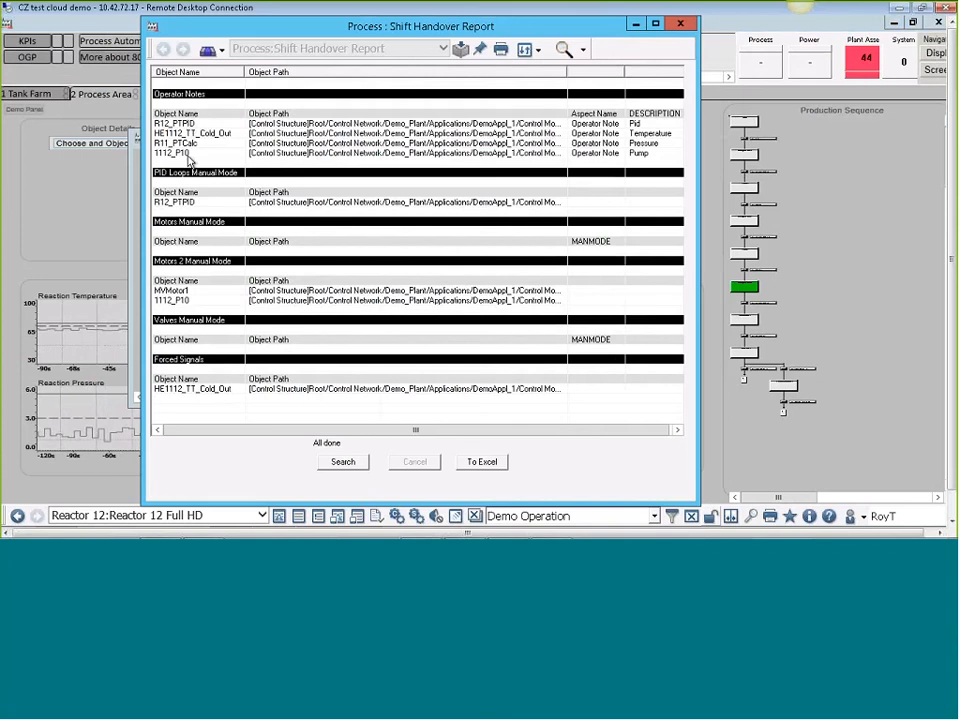
Switch the R12_PTPID loop to automatic from its main faceplate, close the faceplate, and refresh the Shift Handover Report.
right_click(195, 206)
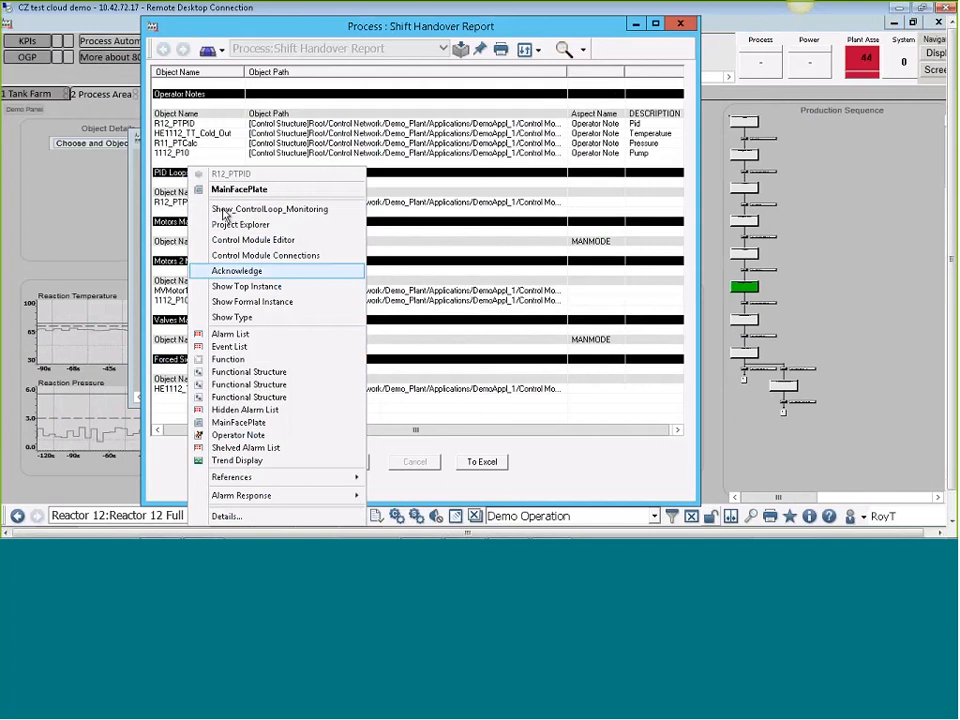
left_click(220, 189)
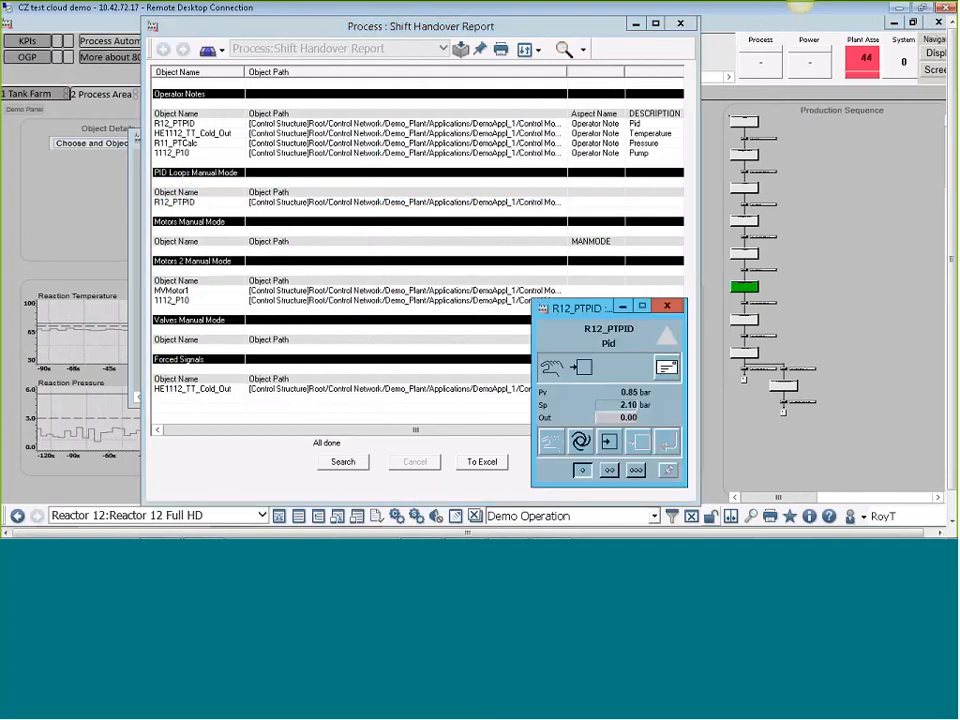
left_click(582, 442)
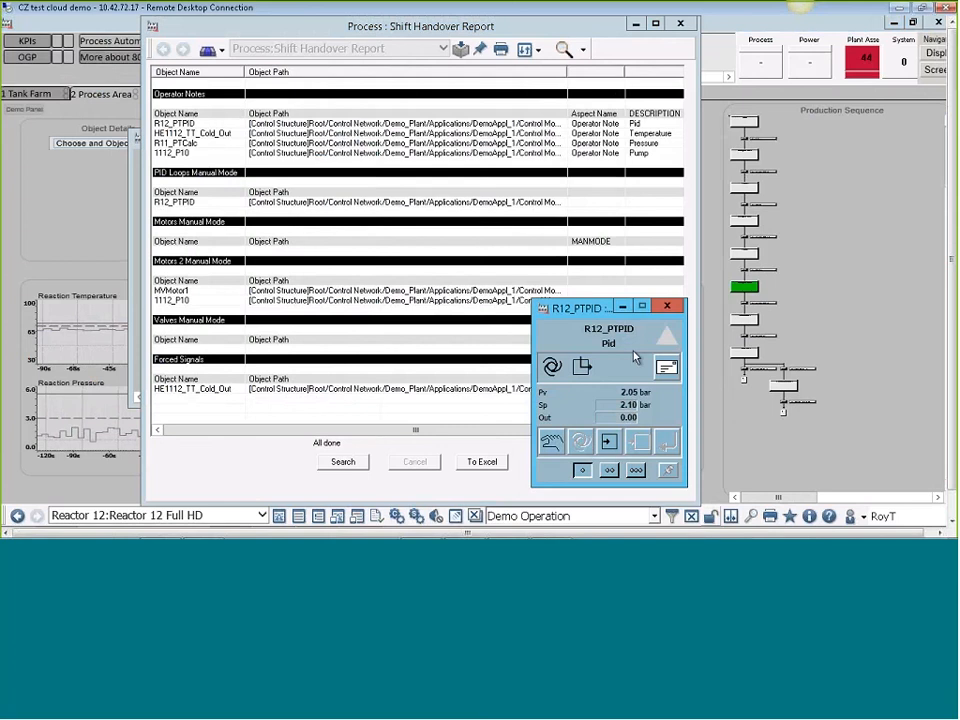
left_click(668, 307)
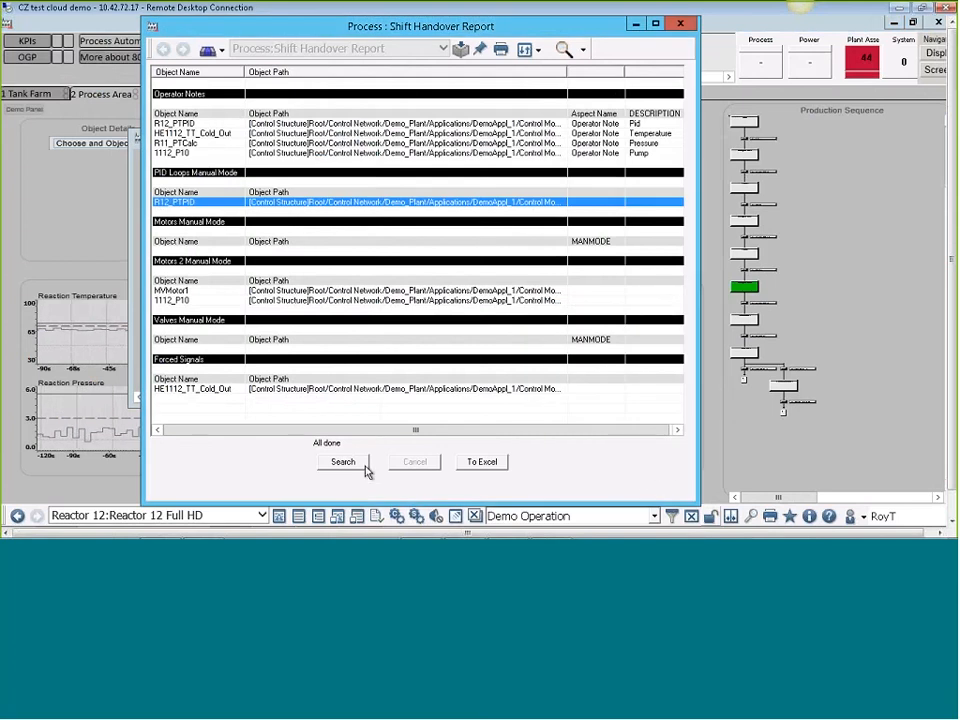
left_click(680, 23)
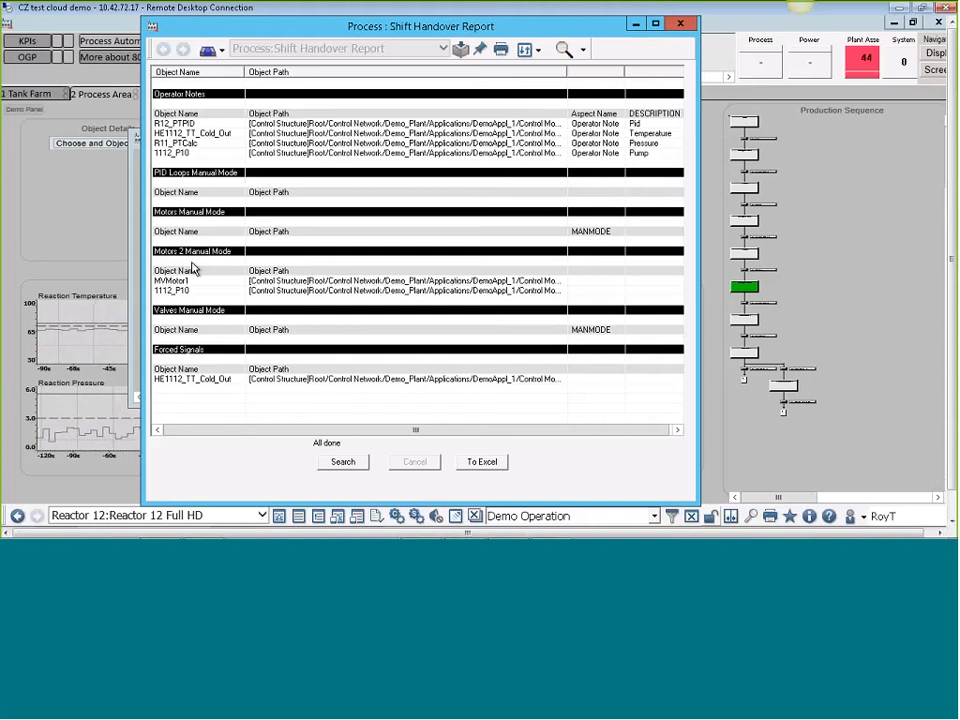
Export the refreshed Shift Handover Report to Excel and close the report window.
left_click(490, 464)
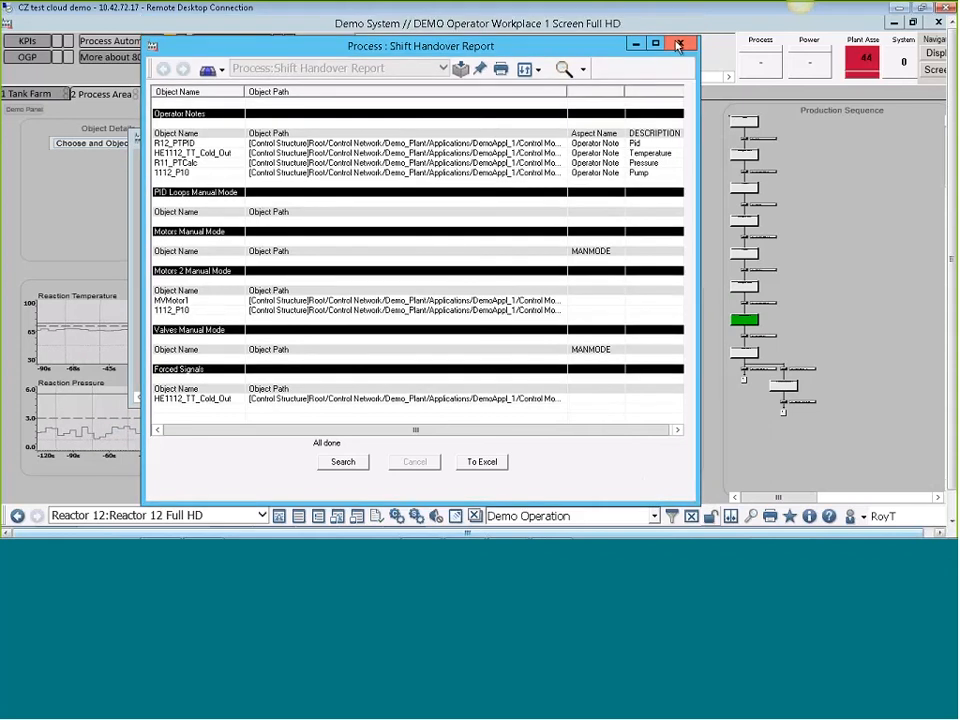
left_click(678, 45)
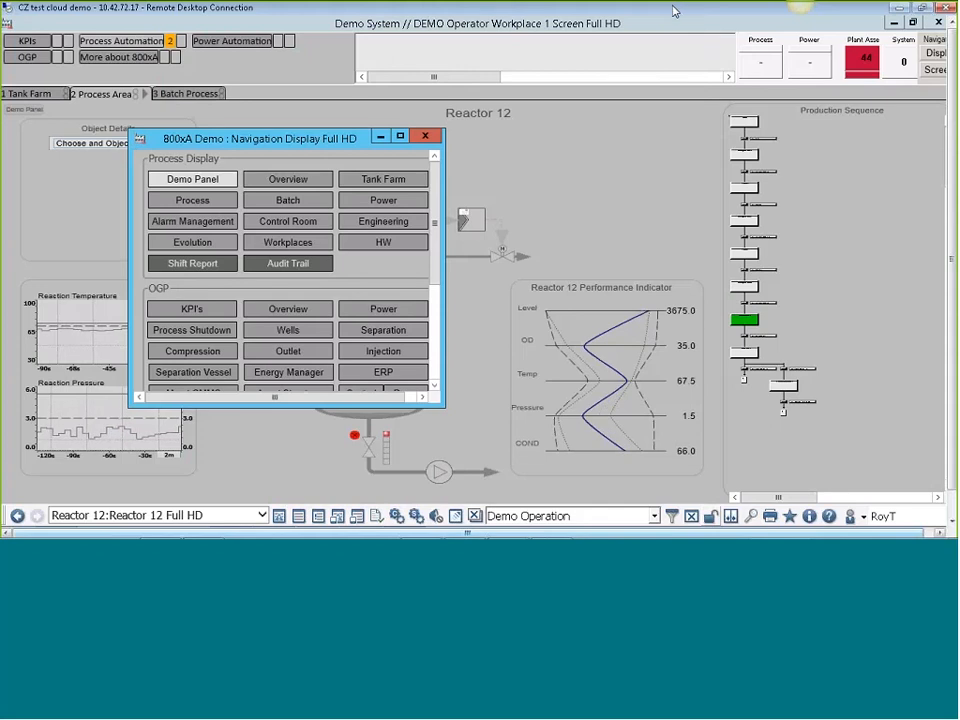
Take the remote desktop session out of full size and move it to uncover the PowerPoint presentation.
left_click_drag(674, 9, 514, 71)
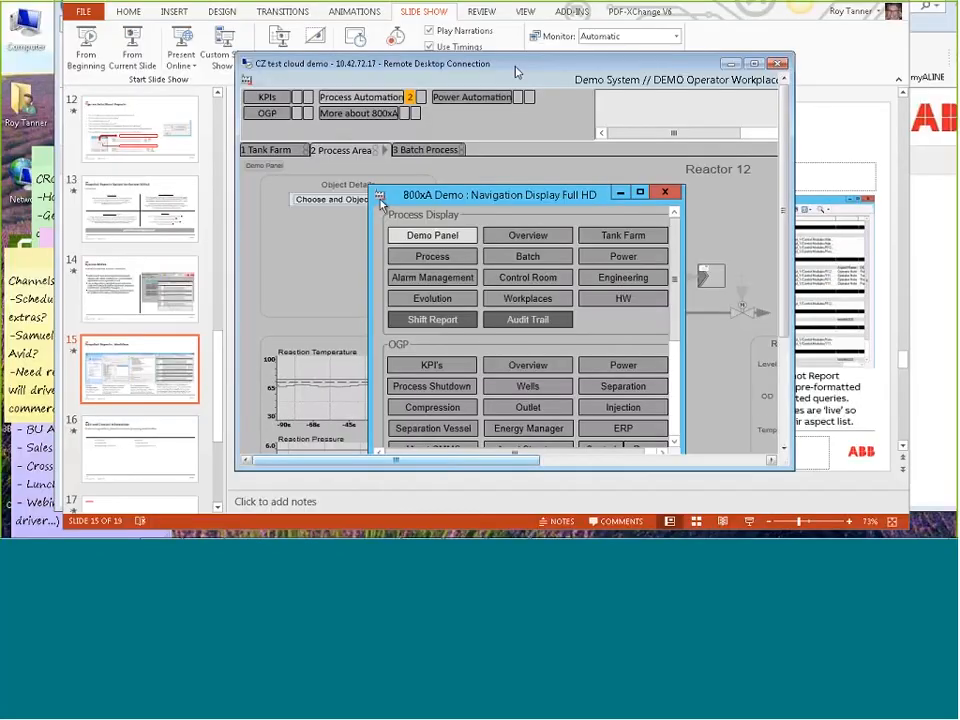